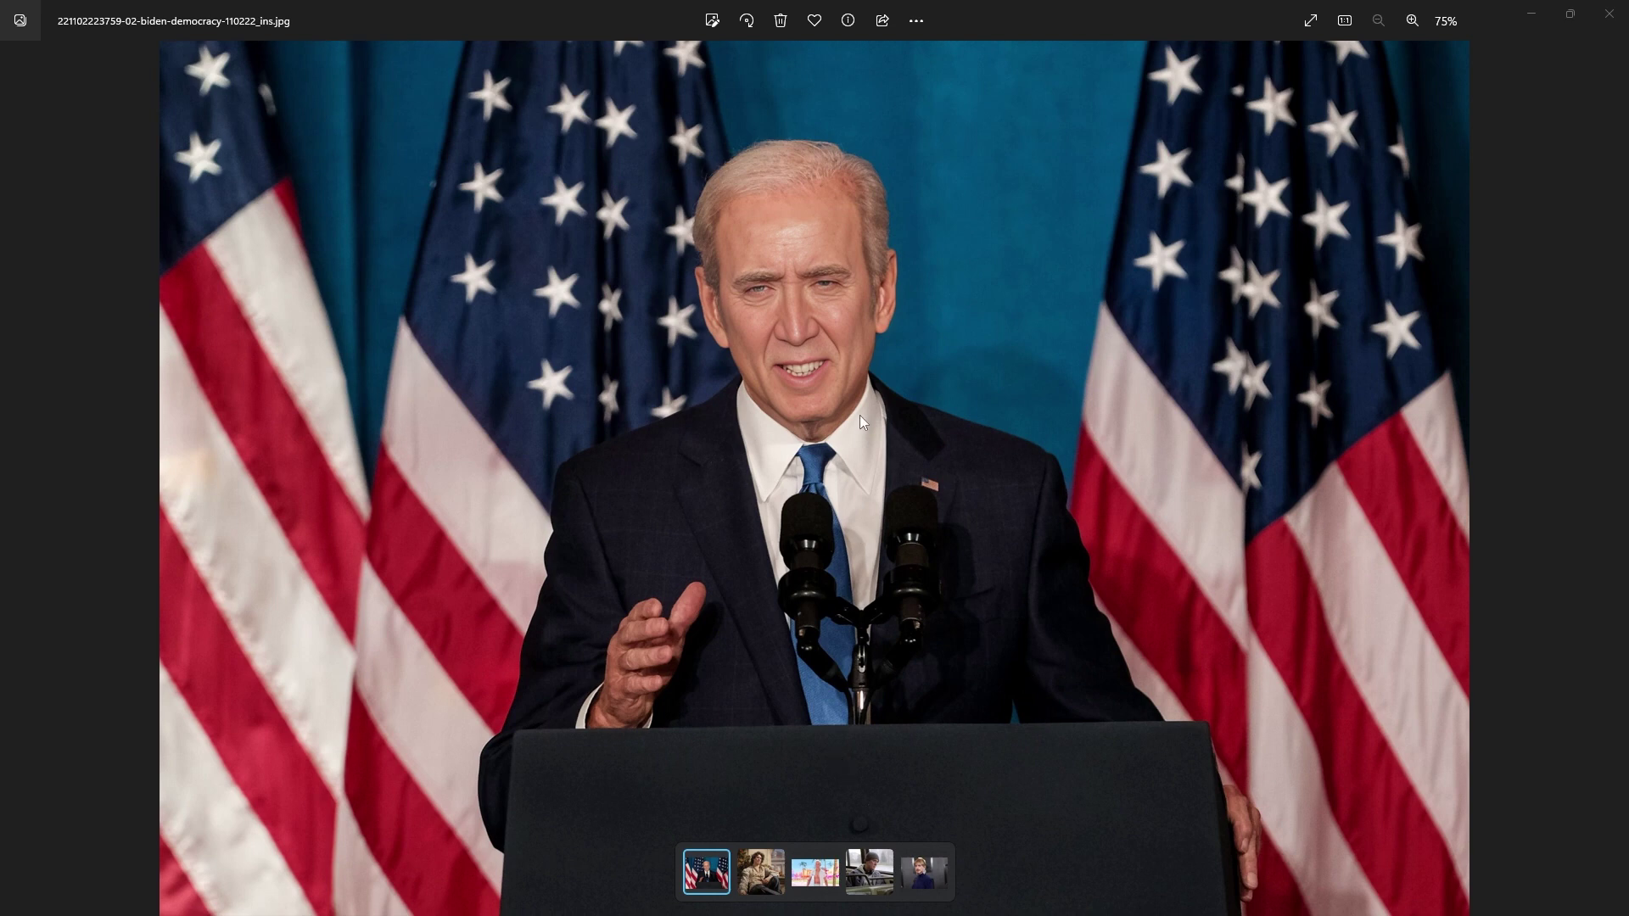
# View the third, fourth and fifth face-swapped example photos in Windows Photos
pyautogui.click(820, 864)
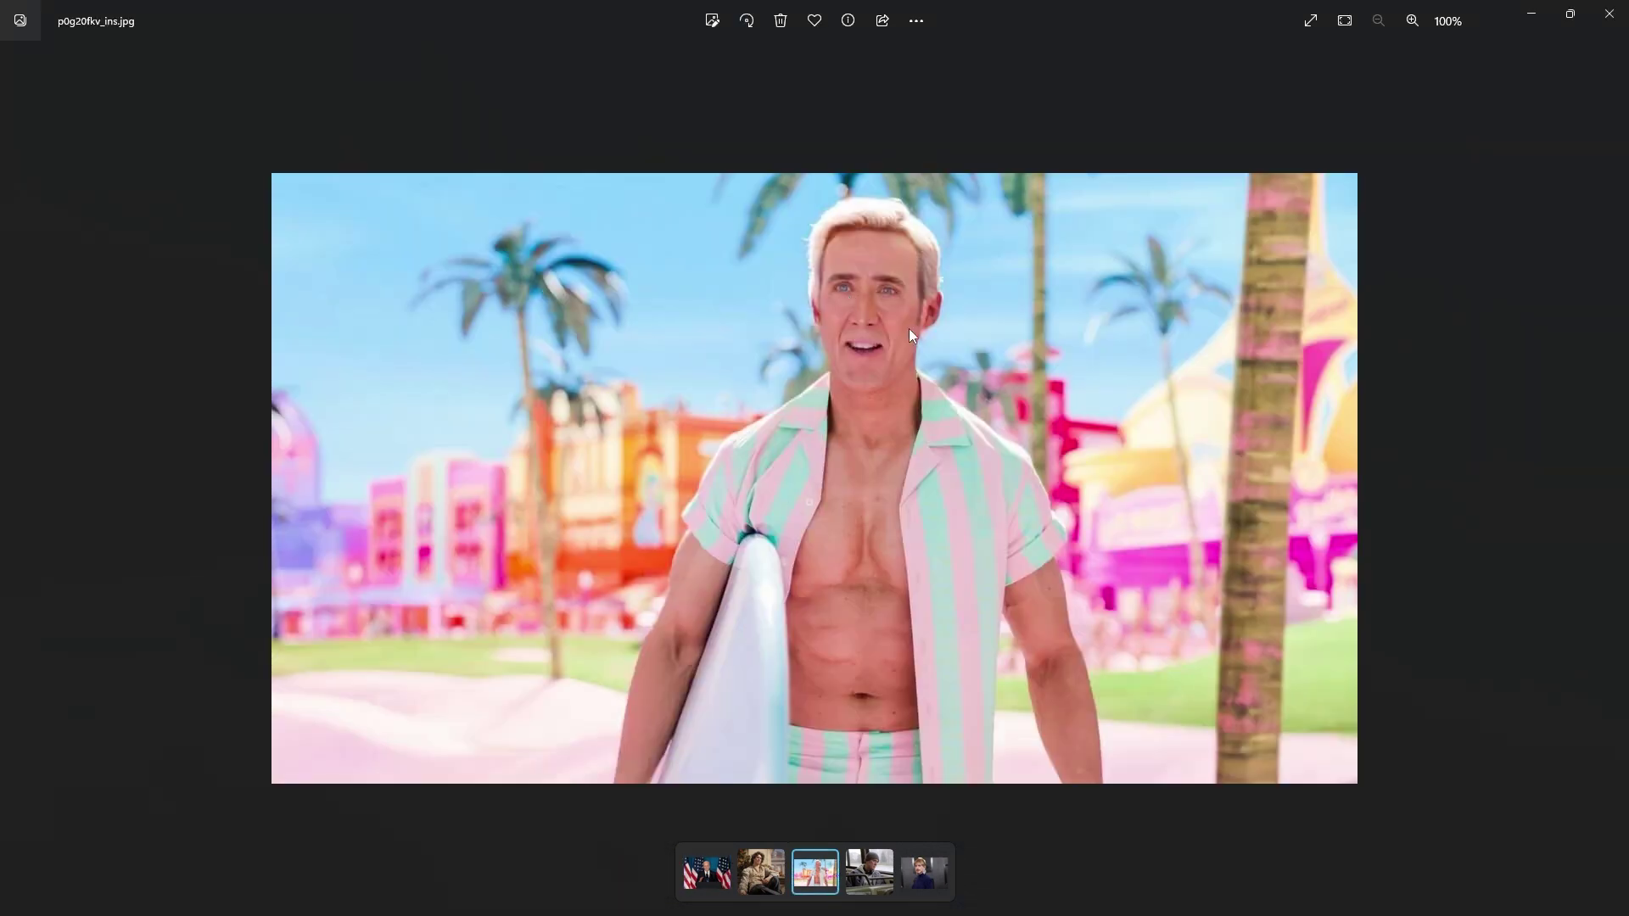
pyautogui.click(886, 889)
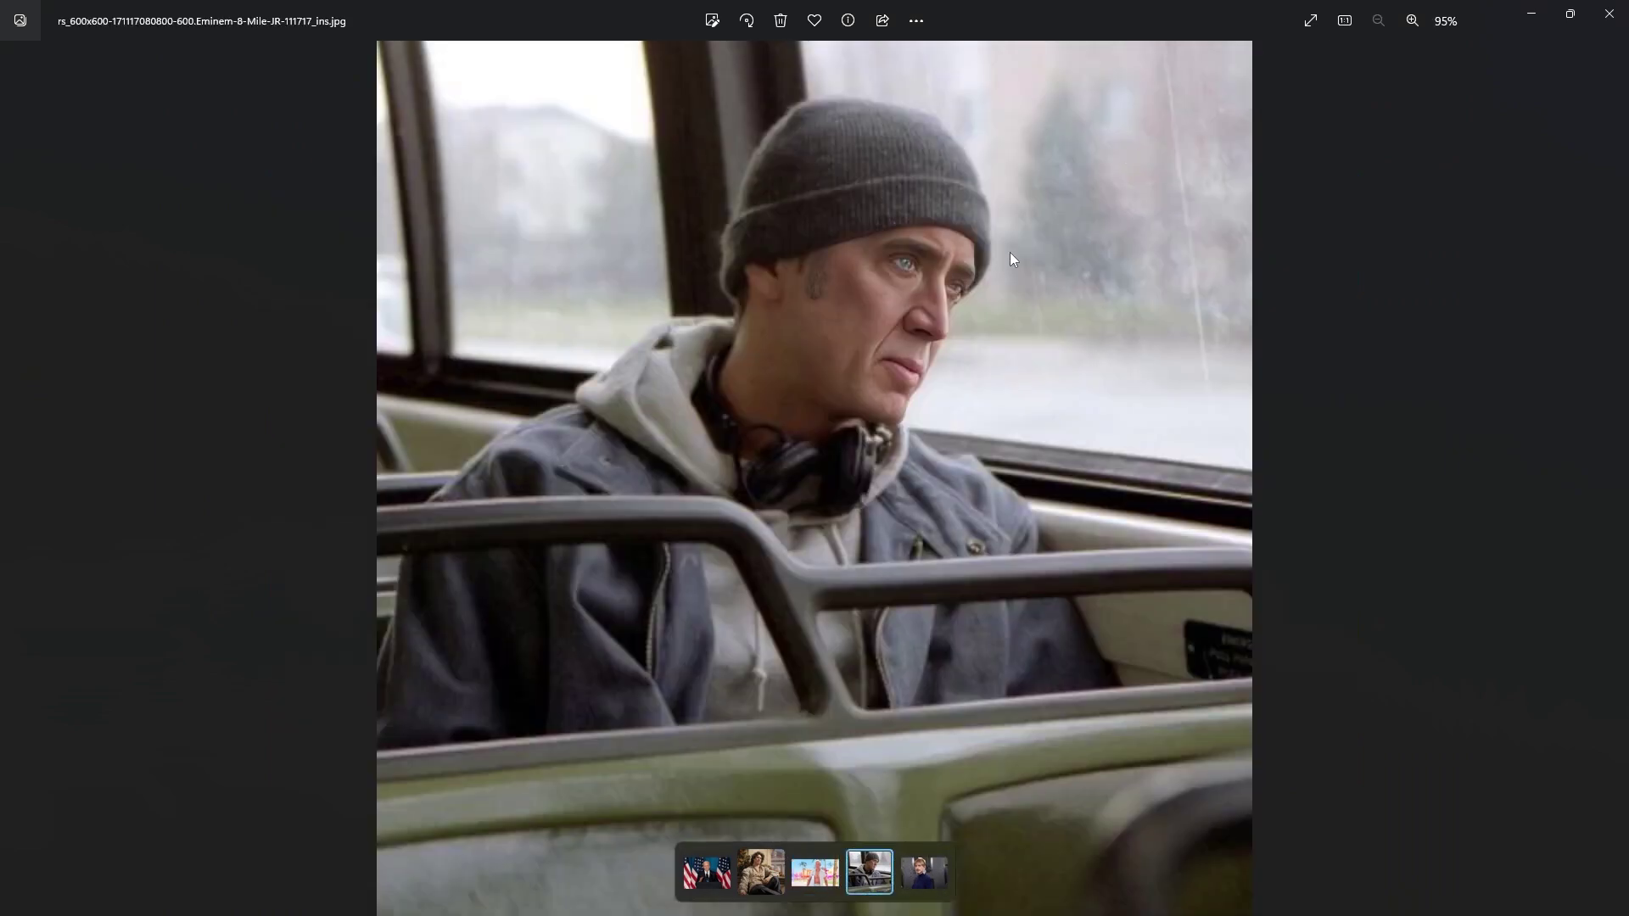
pyautogui.click(909, 868)
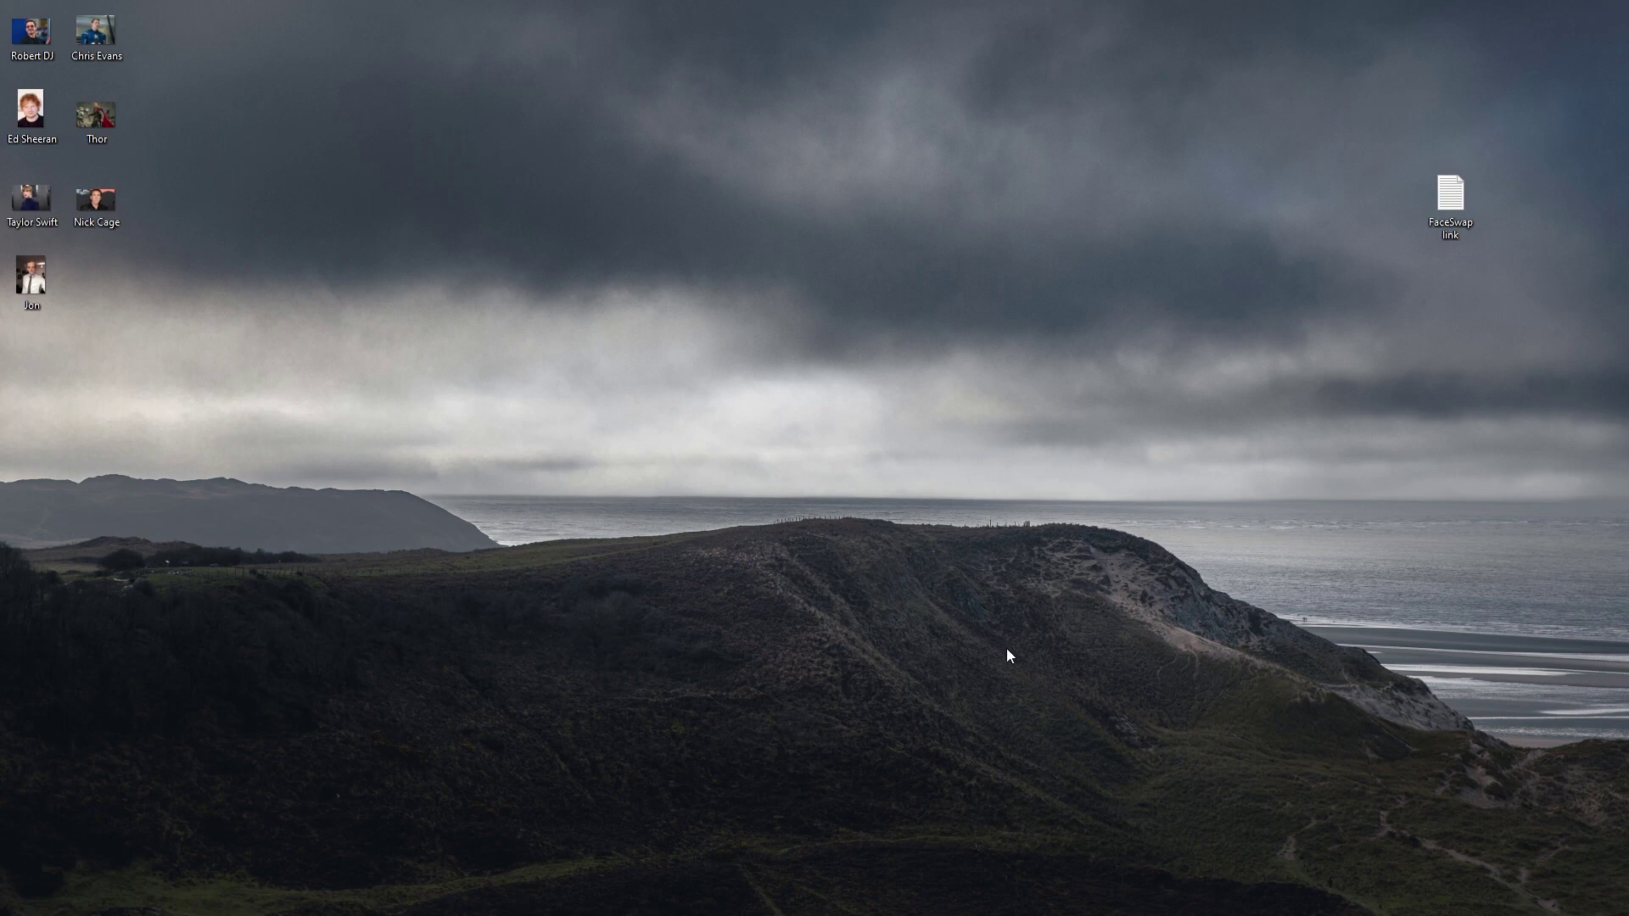
# Bring Discord forward and start a new server built from scratch for me and my friends
pyautogui.moveTo(1033, 901)
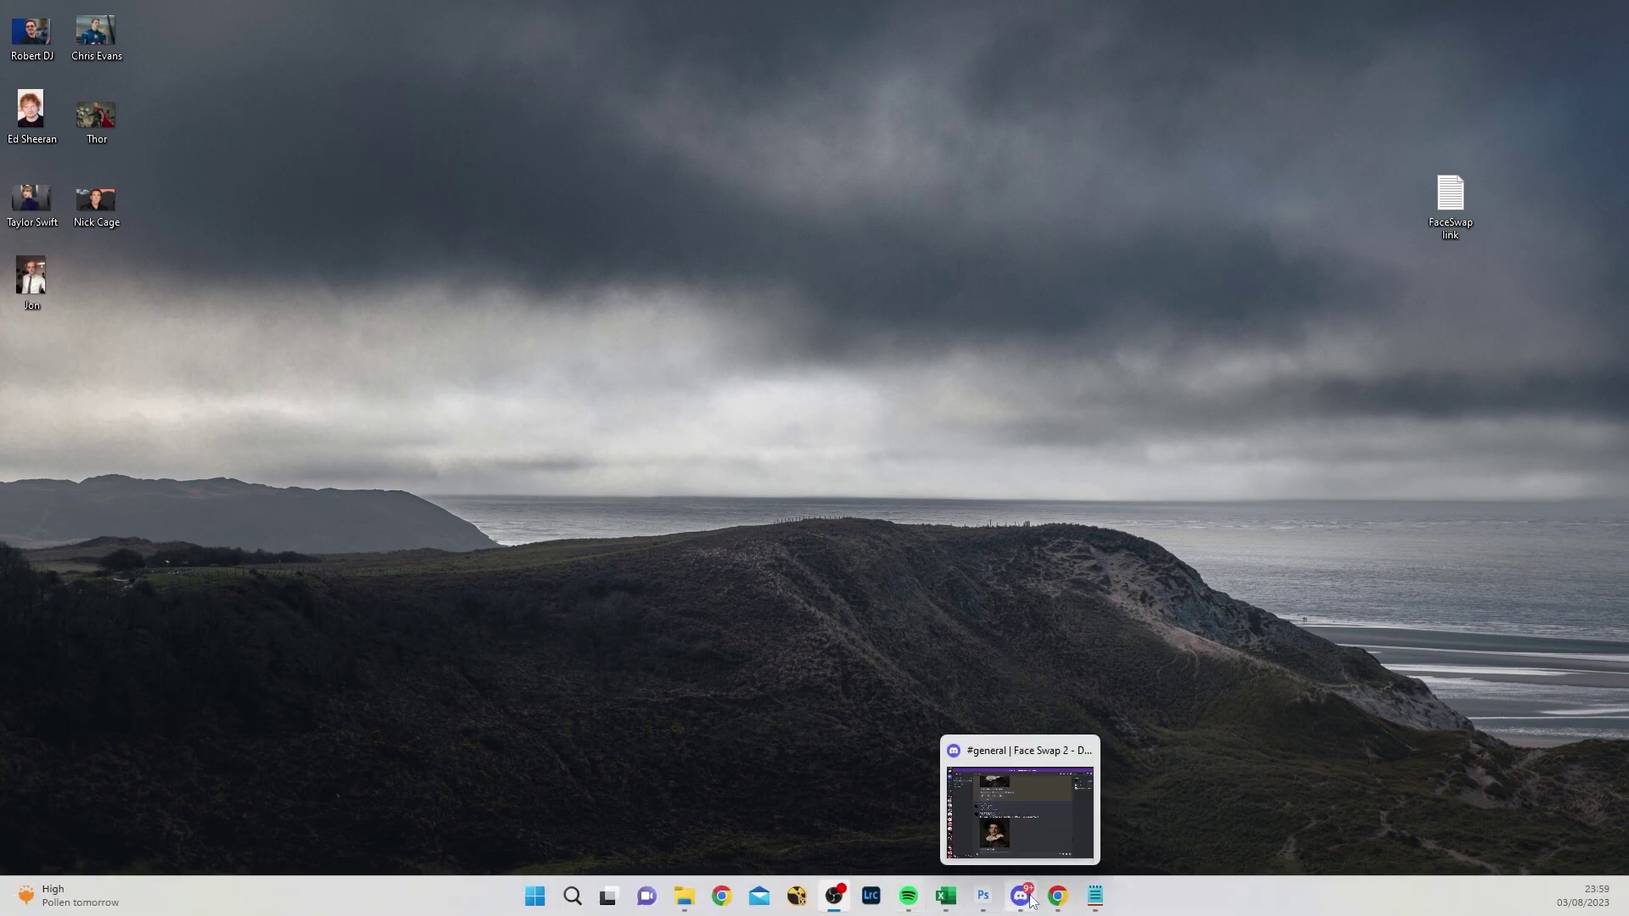
pyautogui.click(1019, 789)
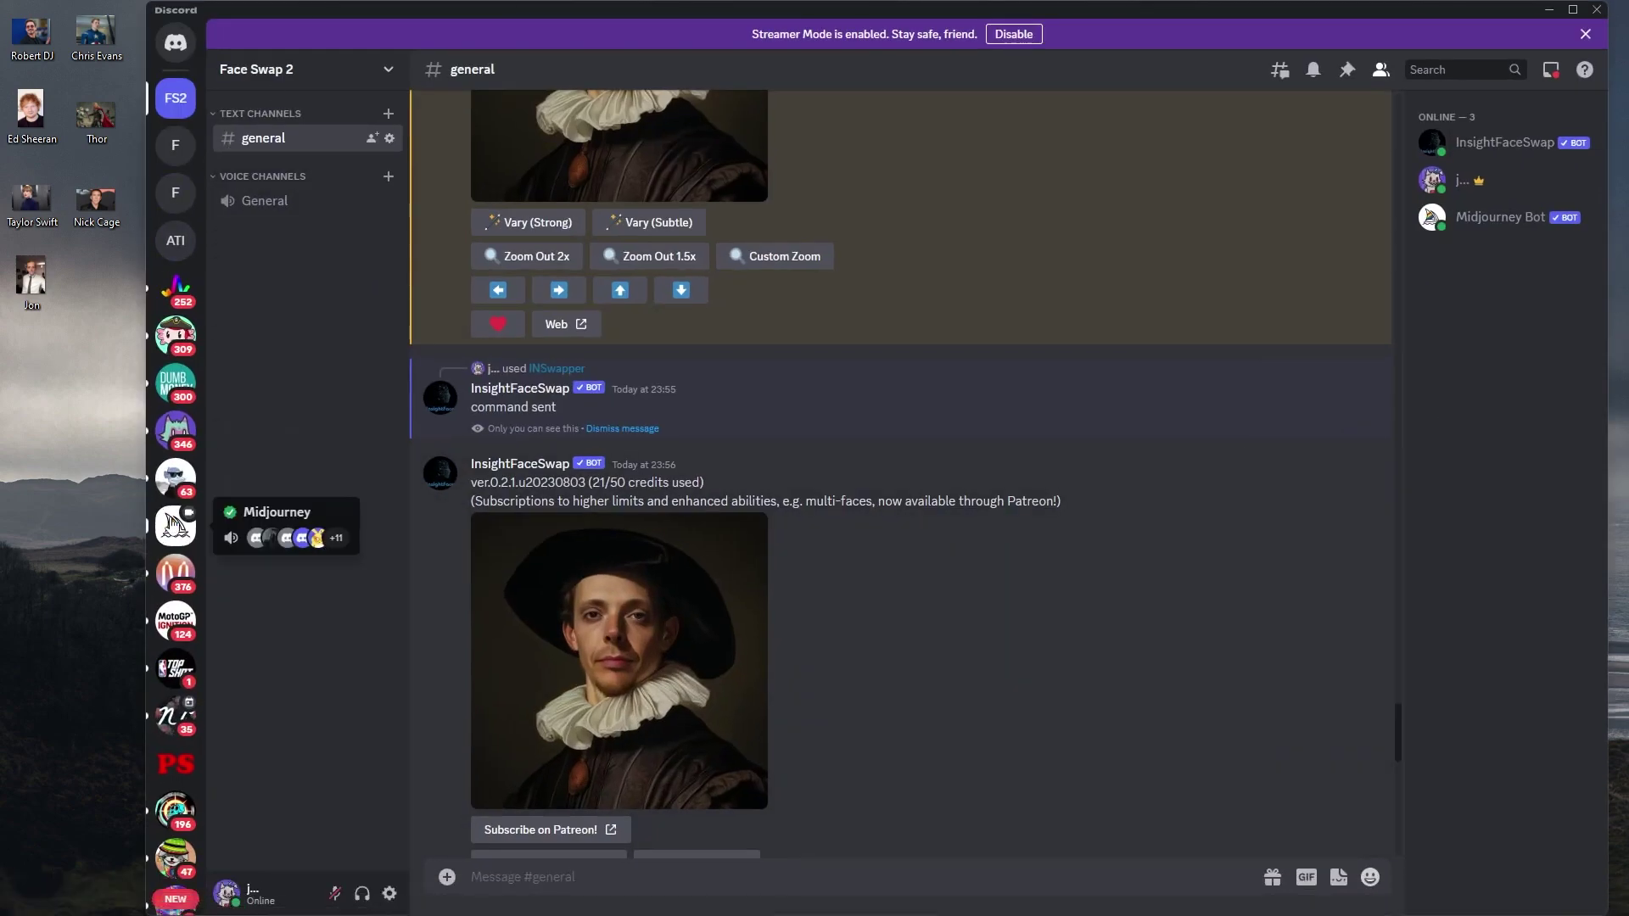
pyautogui.scroll(-2, 175, 527)
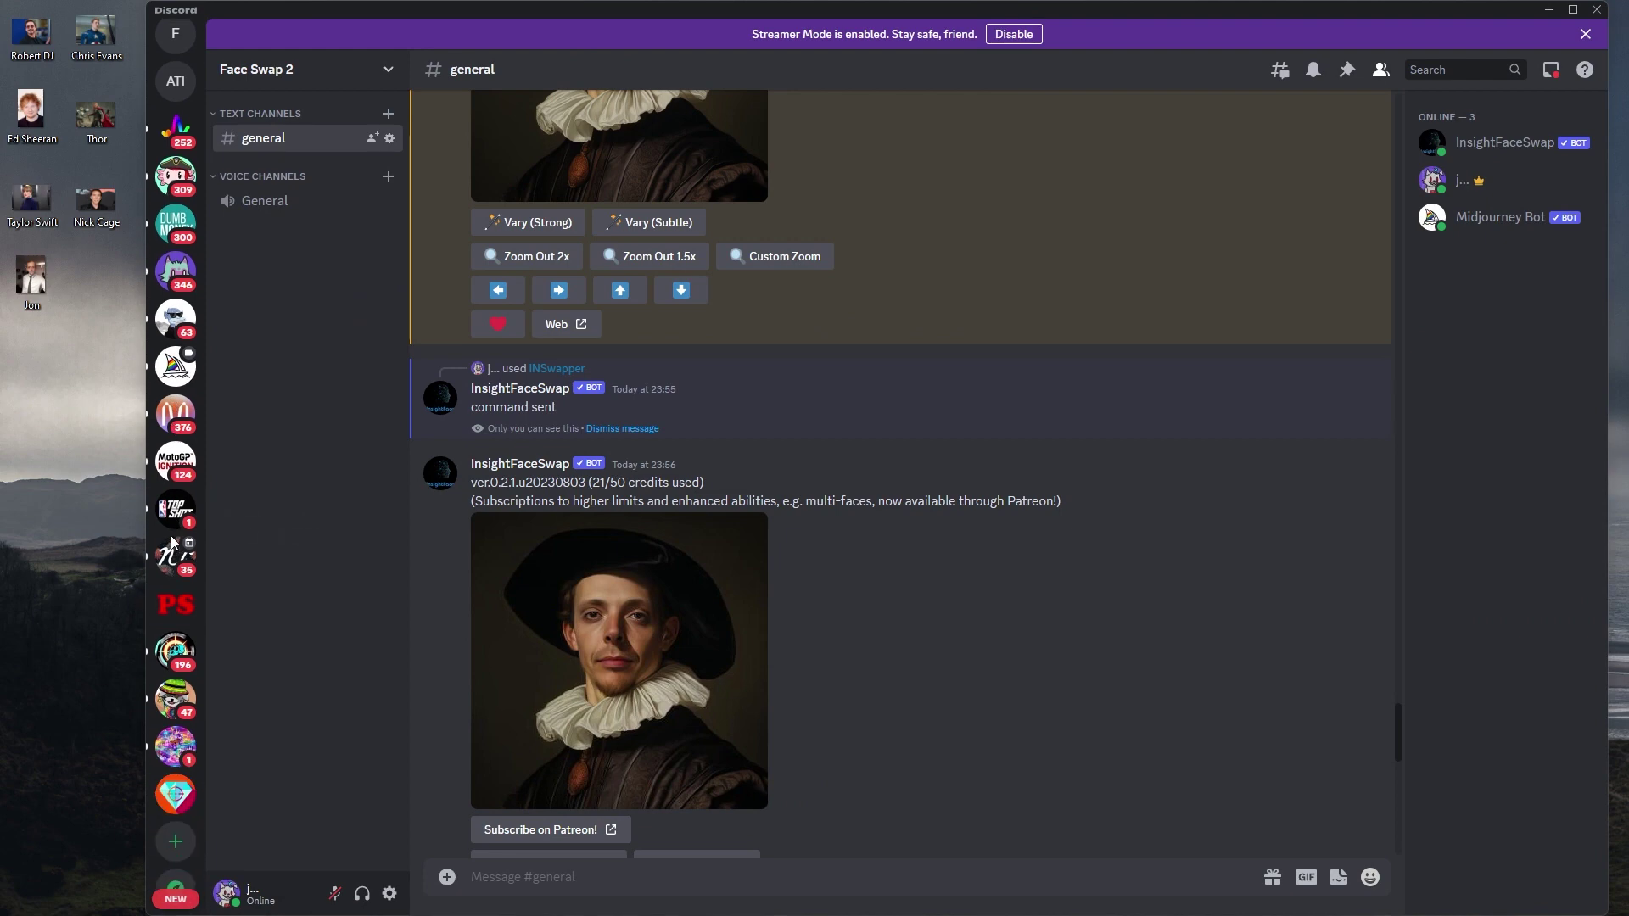
pyautogui.click(175, 847)
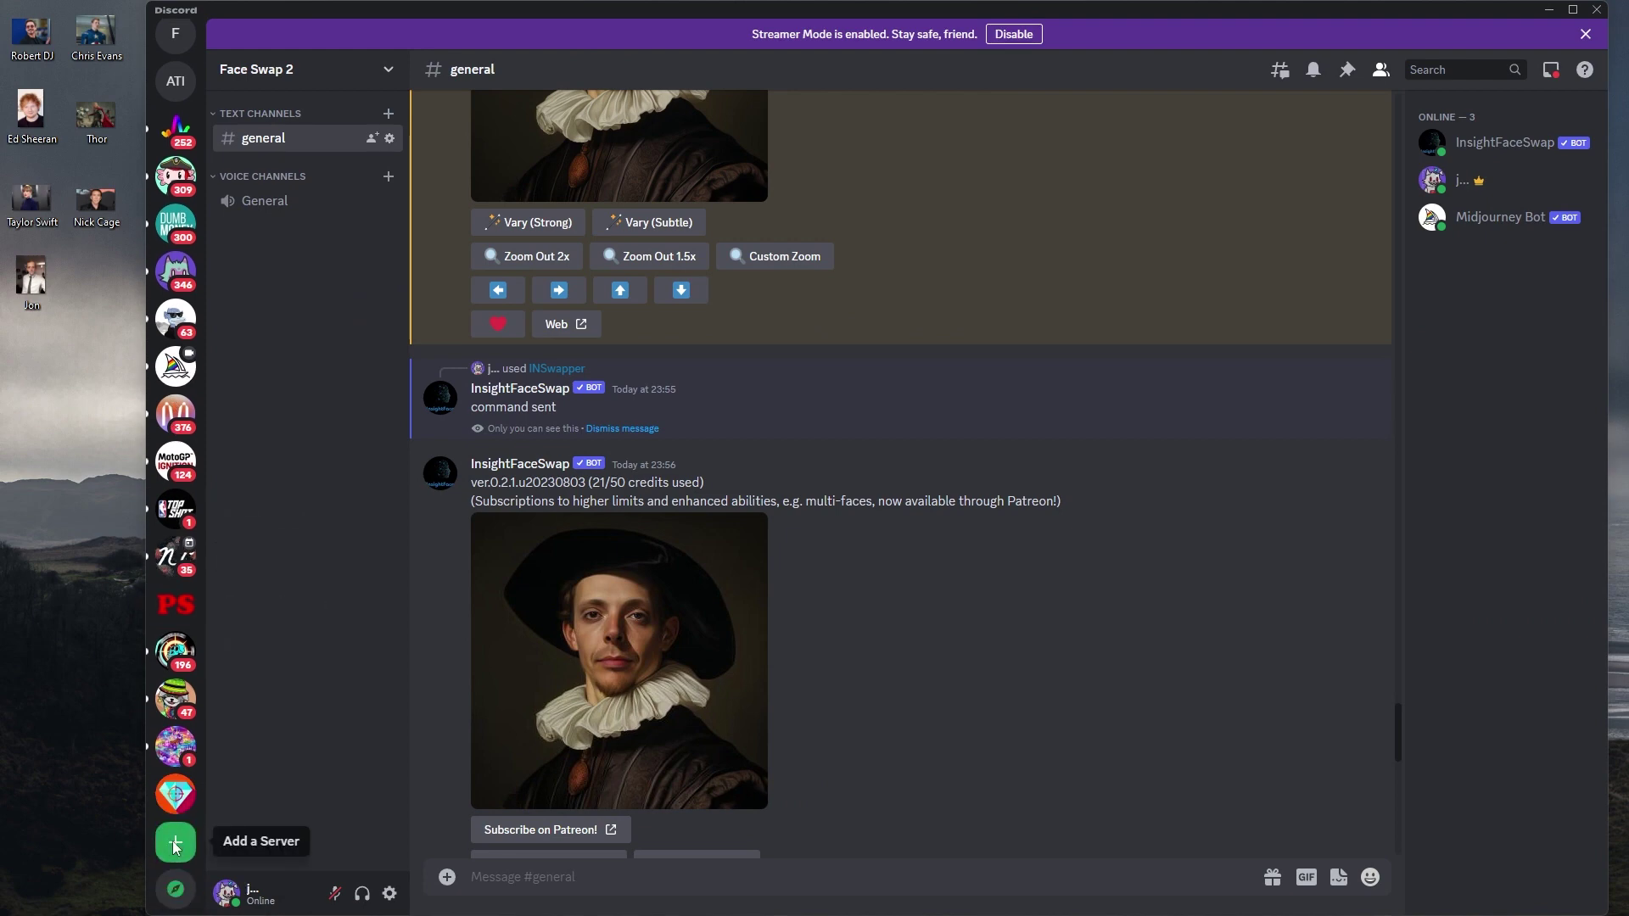
pyautogui.click(842, 357)
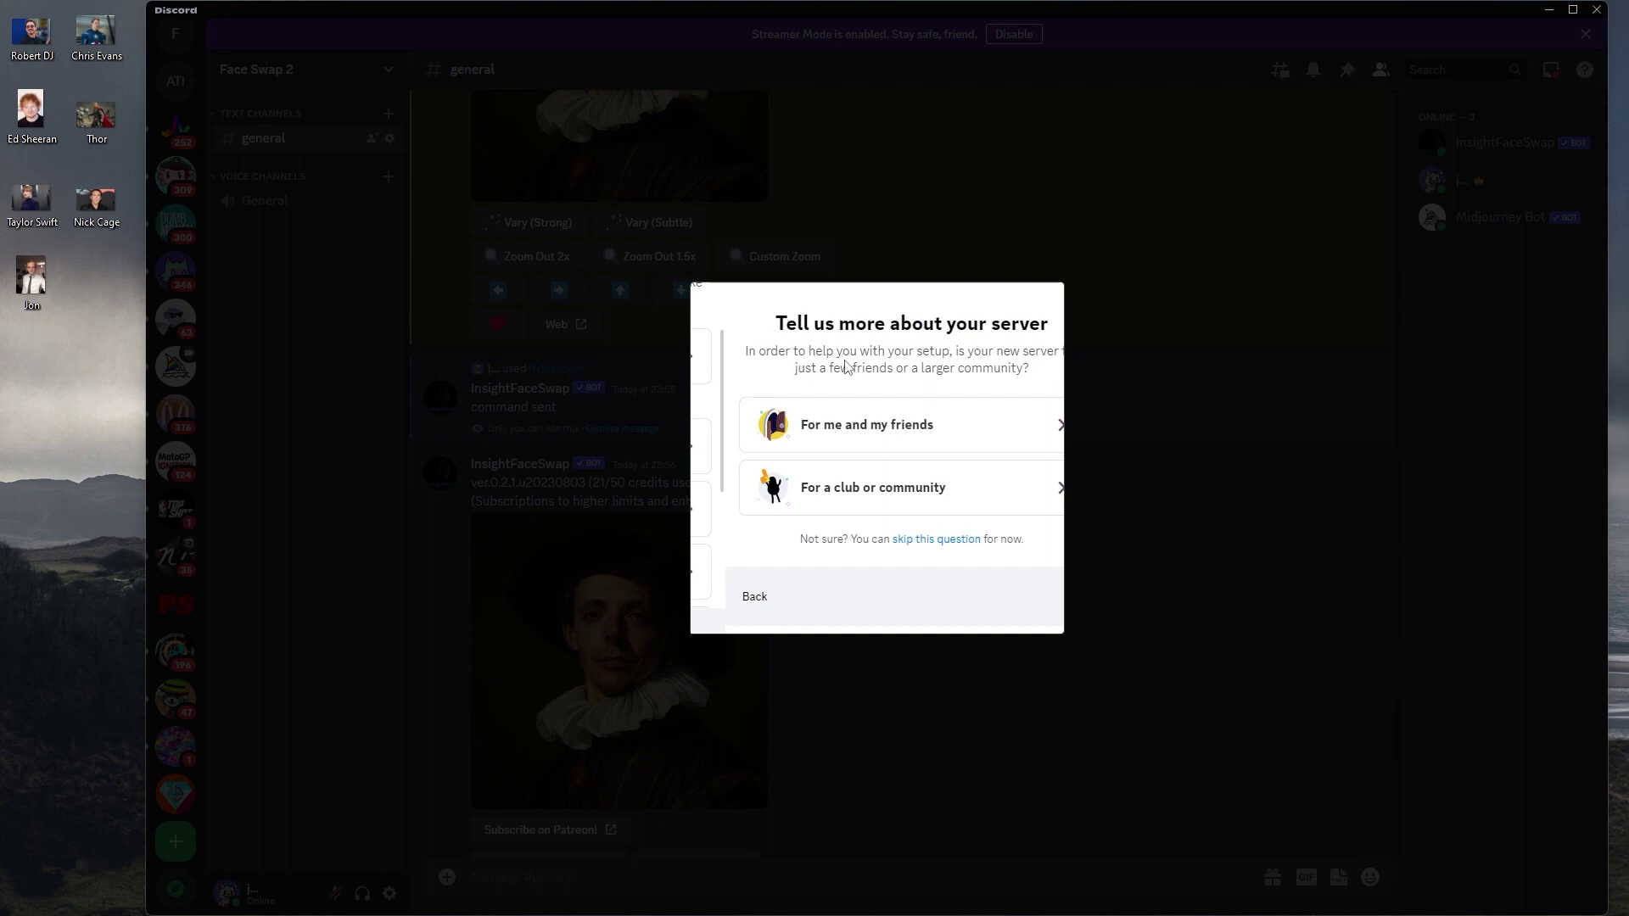
pyautogui.click(844, 428)
# Name the new server 'FaceSwap 3' and create it
pyautogui.moveTo(821, 517); pyautogui.dragTo(756, 547)
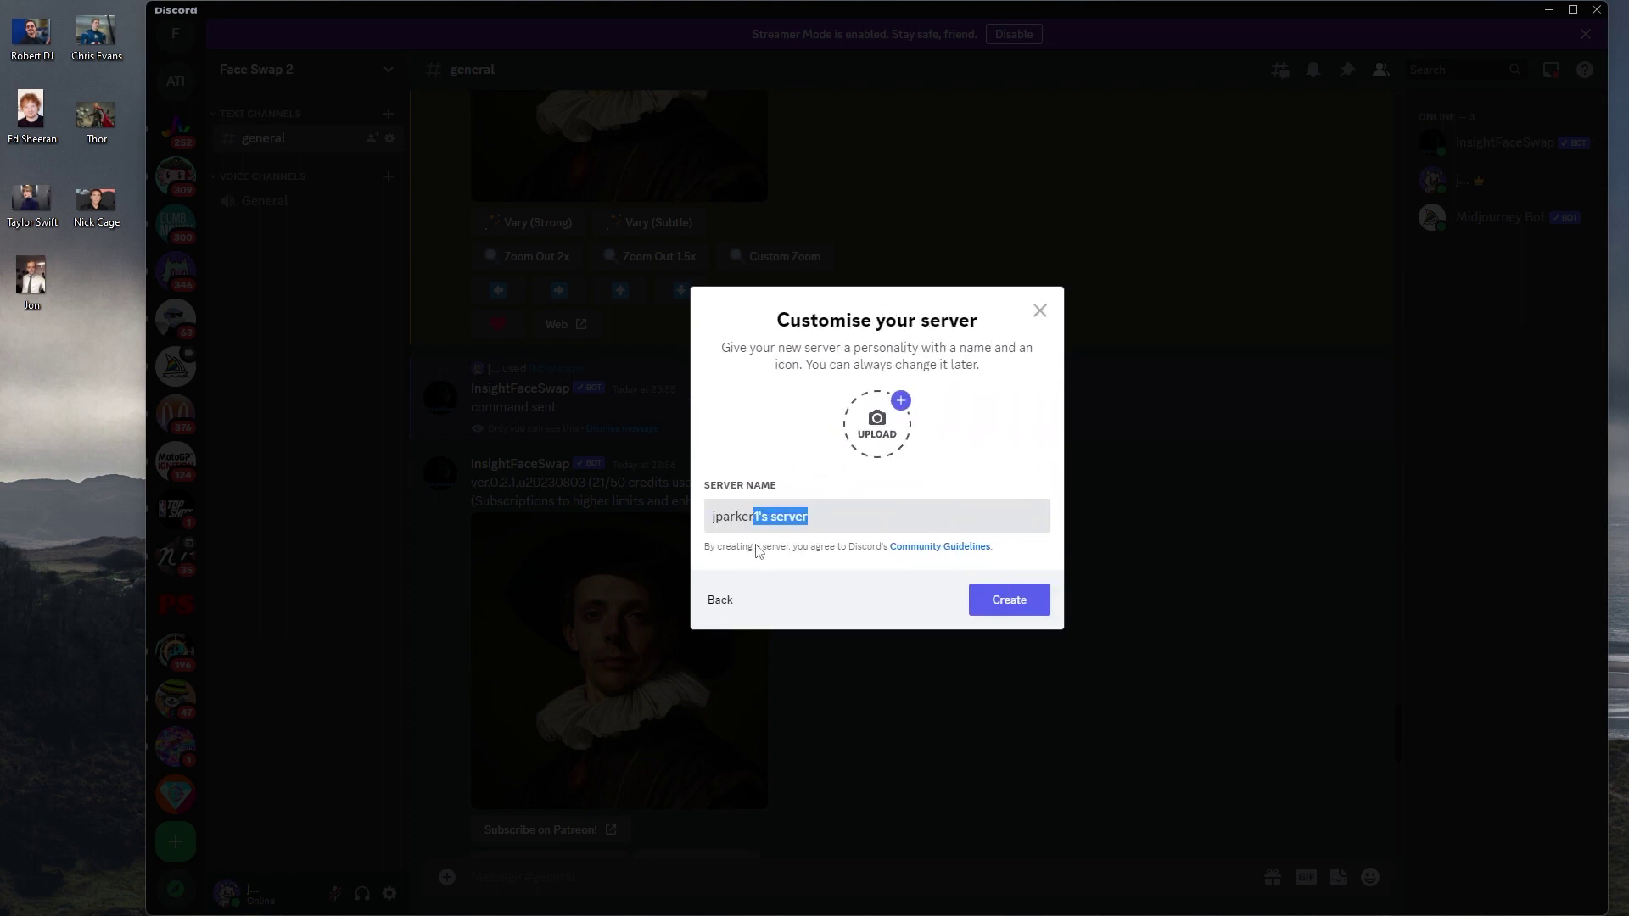
pyautogui.moveTo(837, 515); pyautogui.dragTo(703, 529)
pyautogui.write('FaceSwap 3')
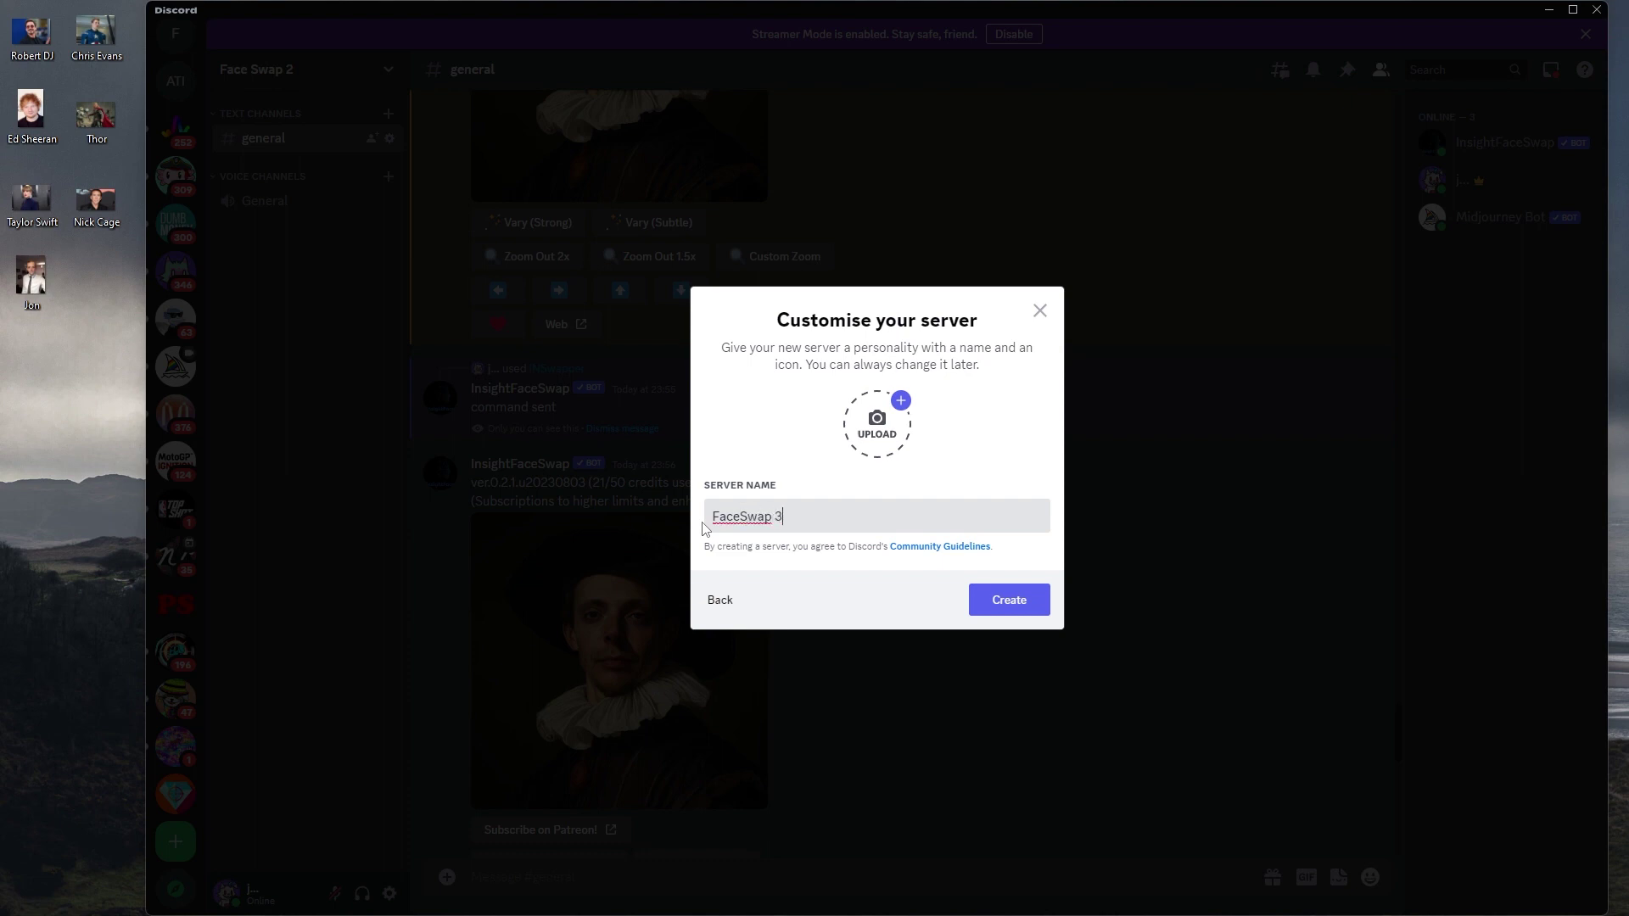
pyautogui.click(1020, 611)
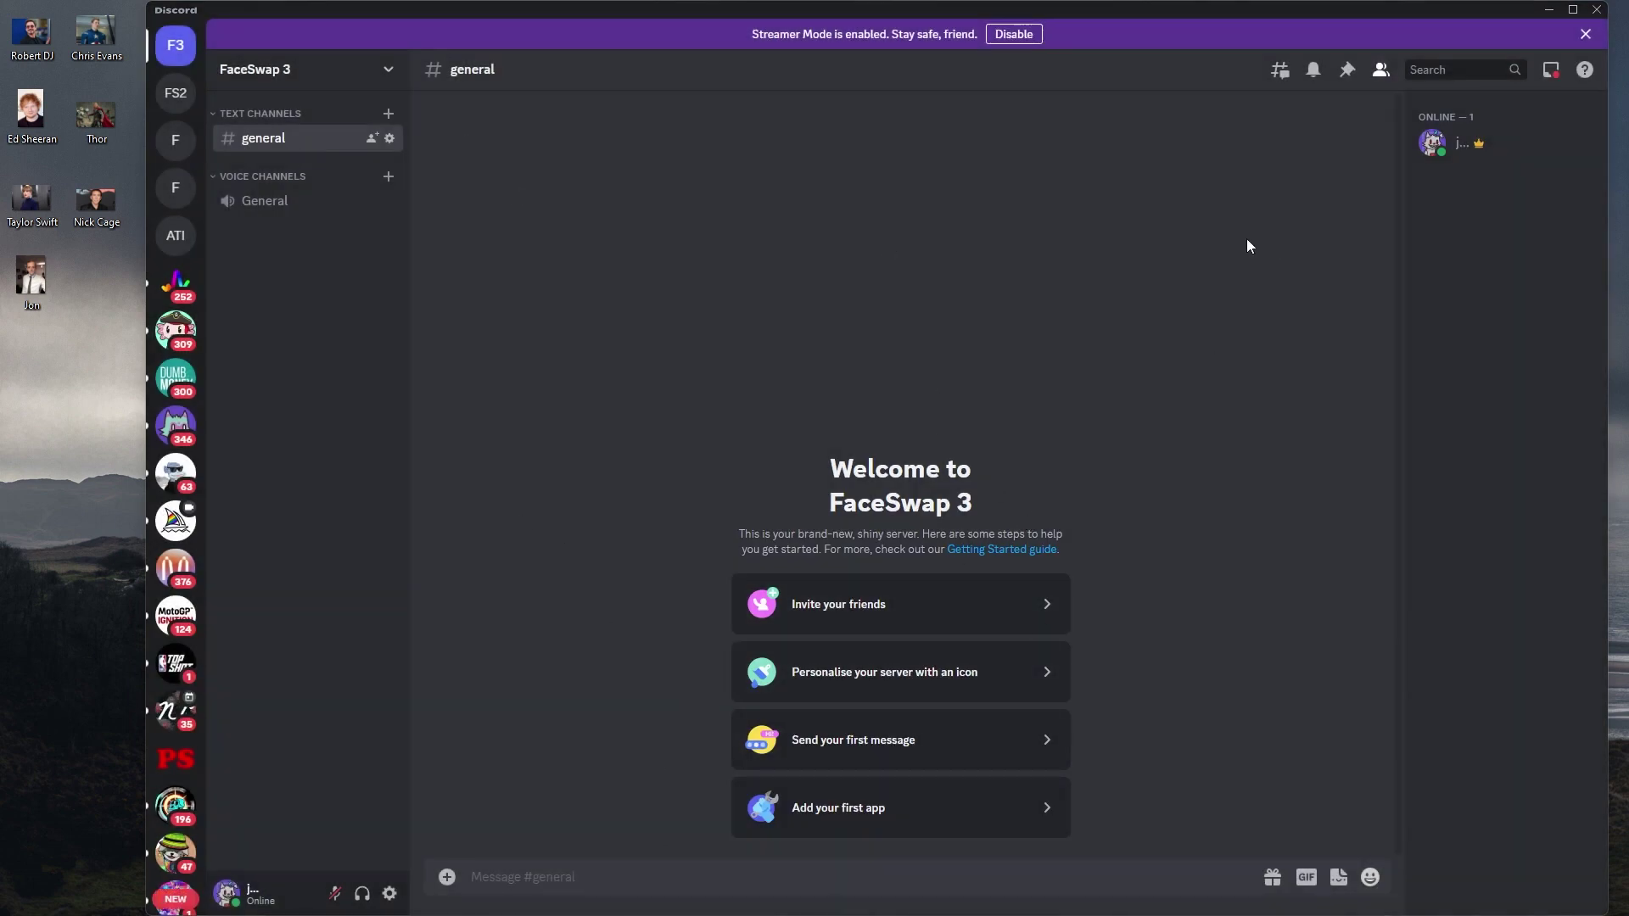
# Open the saved FaceSwap link file and load the bot invite link in Chrome
pyautogui.moveTo(1516, 14); pyautogui.dragTo(1133, 53)
pyautogui.doubleClick(1465, 190)
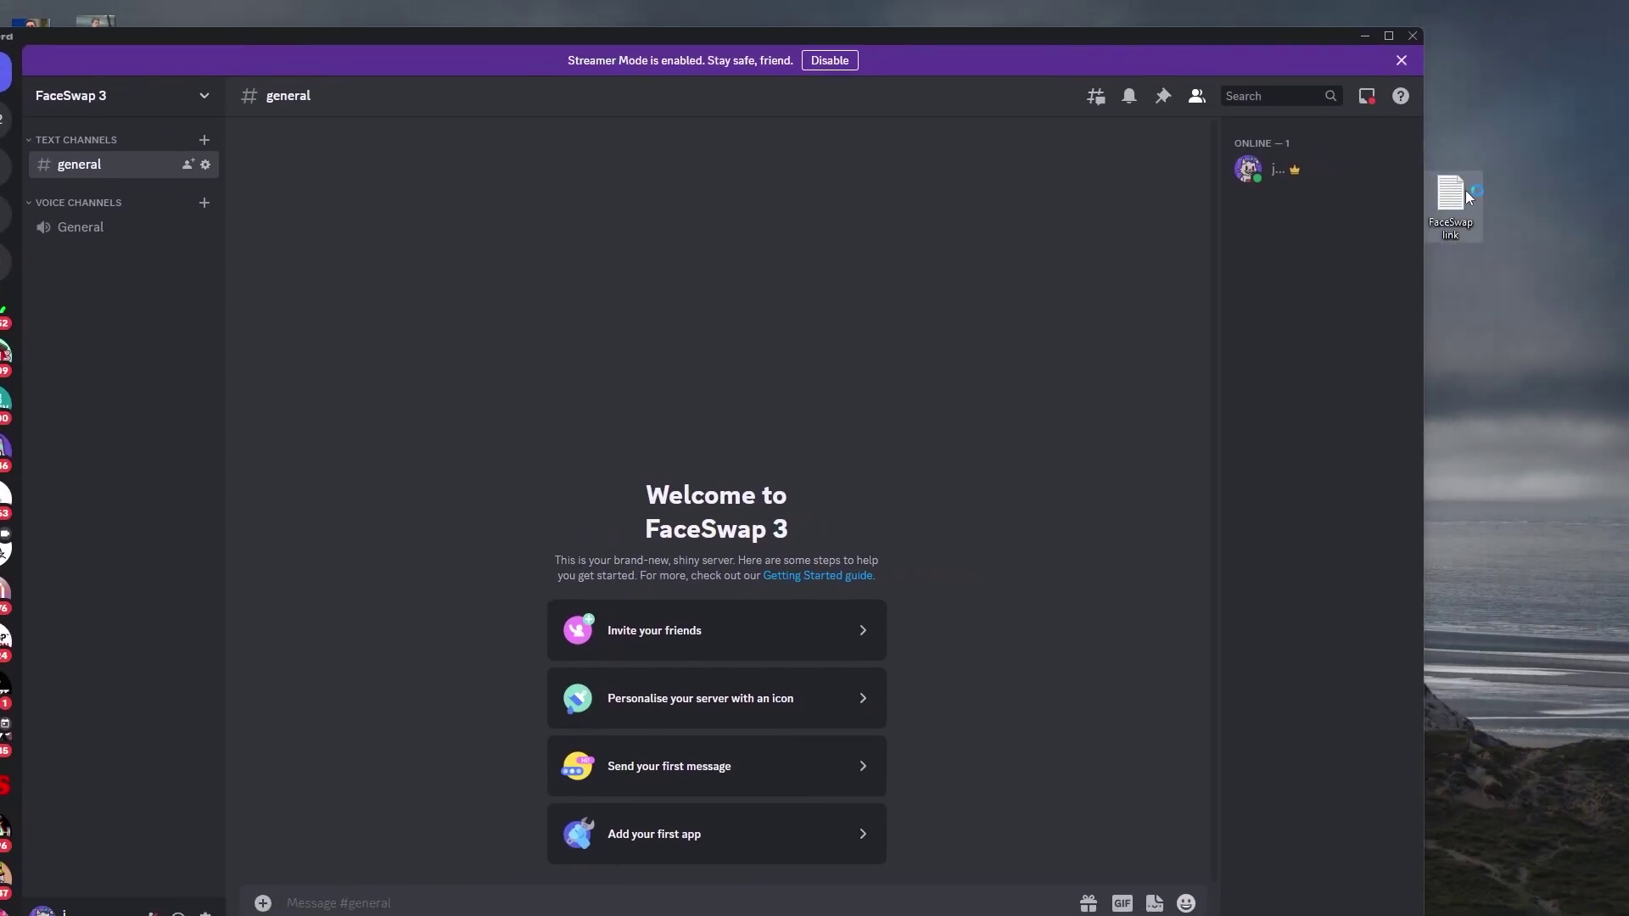
pyautogui.hotkey('ctrl', 'a')
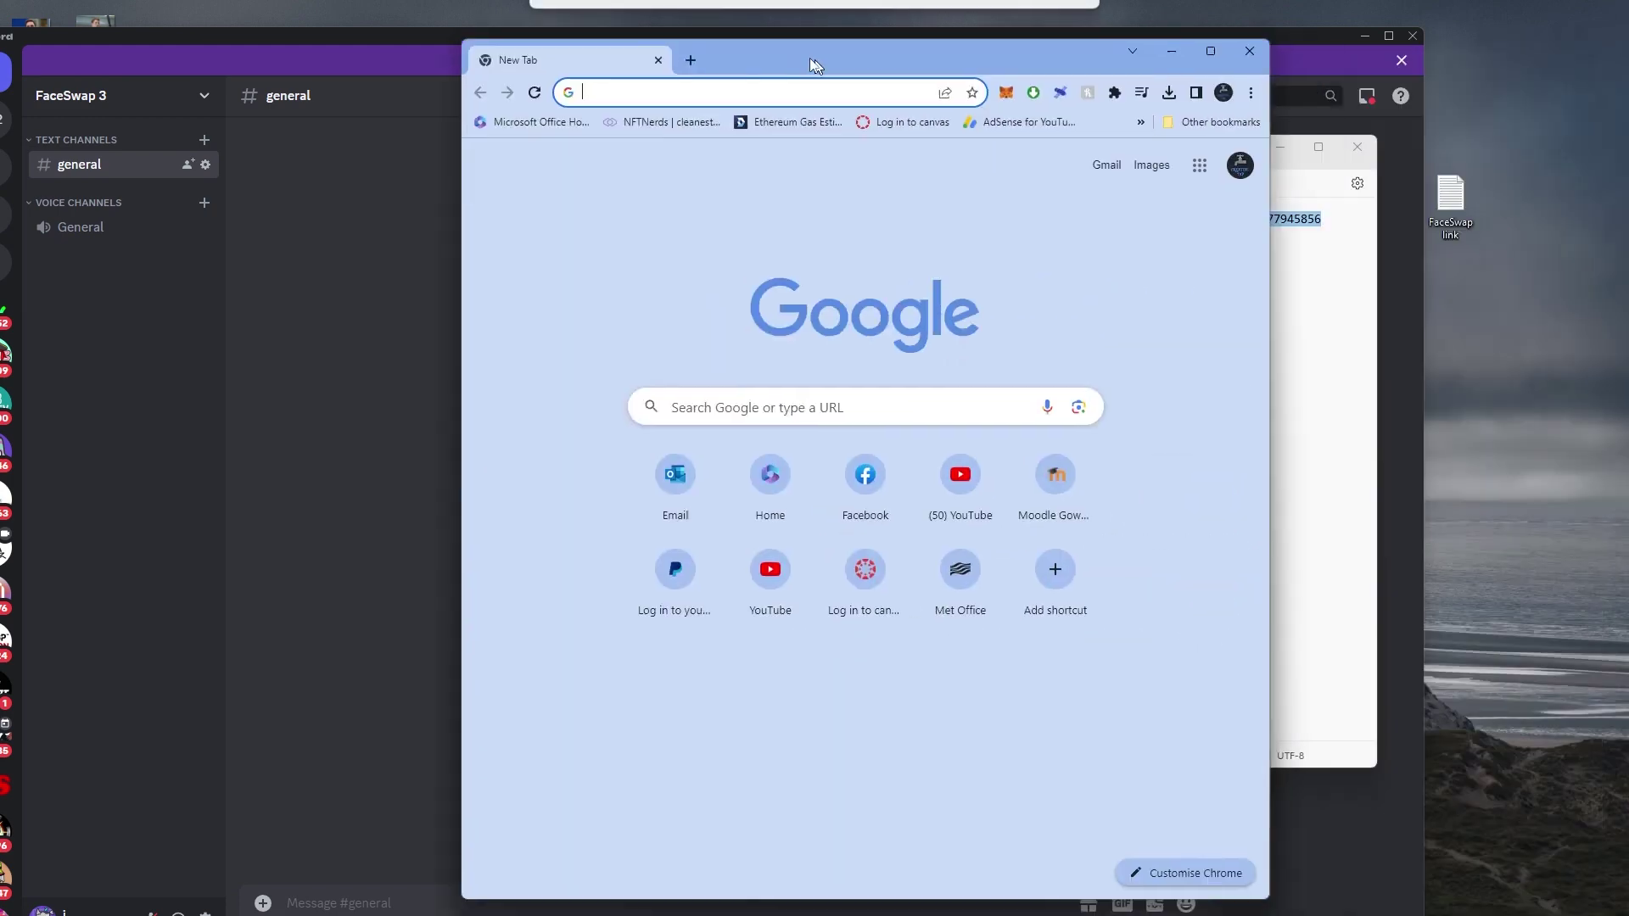
pyautogui.hotkey('ctrl', 'v')
pyautogui.press('Return')
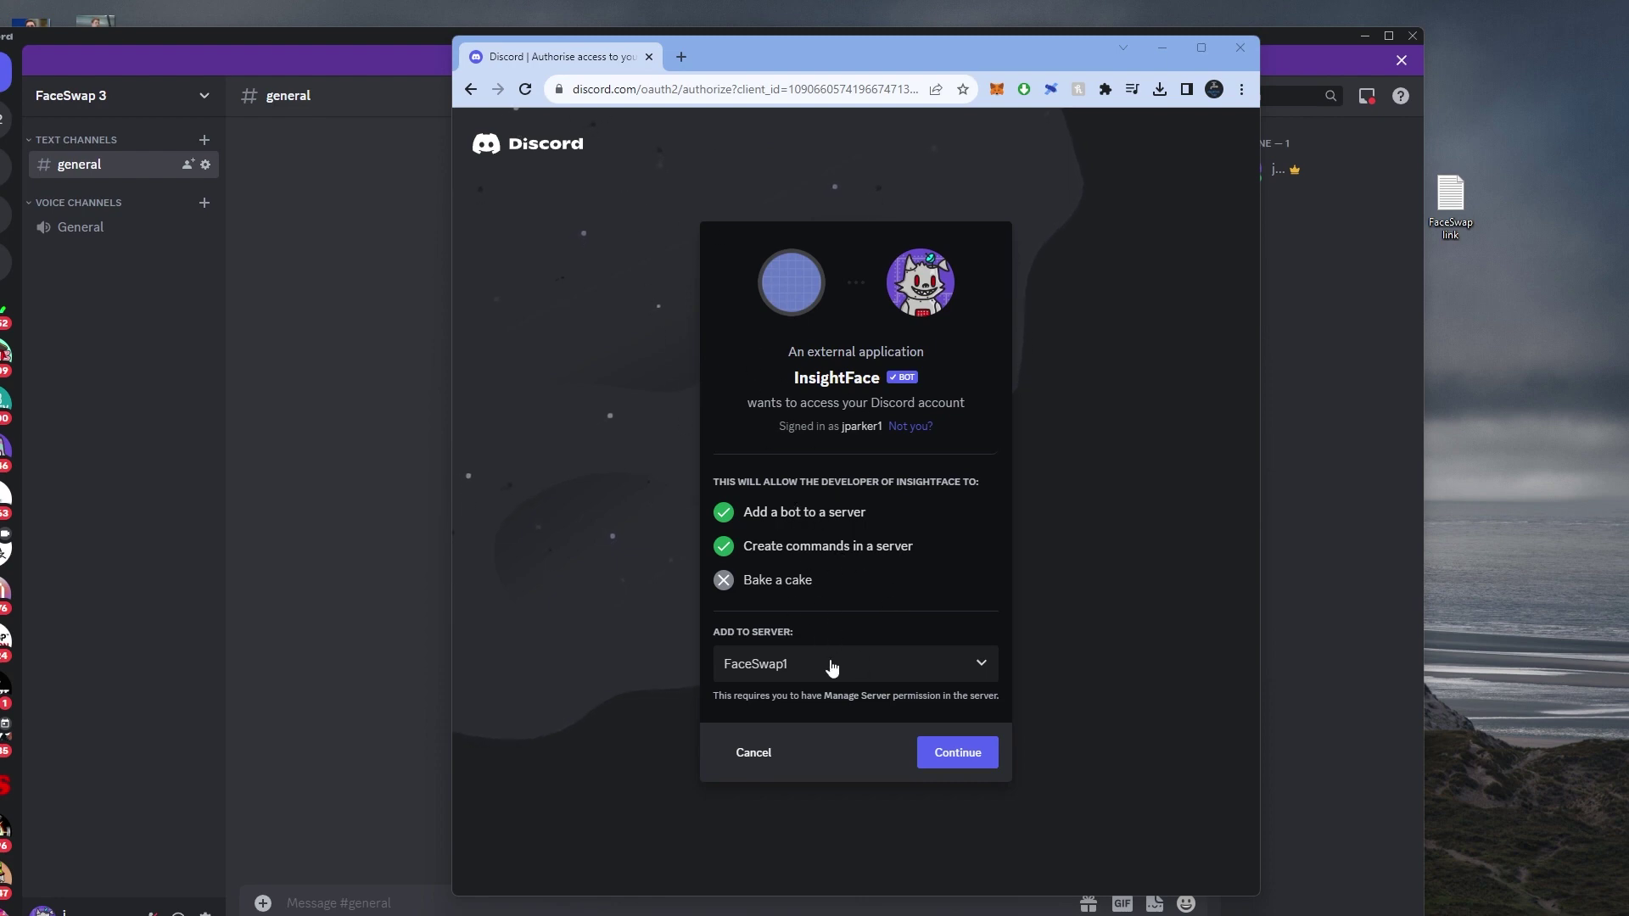
# Authorise the InsightFace bot for FaceSwap 3, pass the captcha, and close Chrome
pyautogui.click(916, 675)
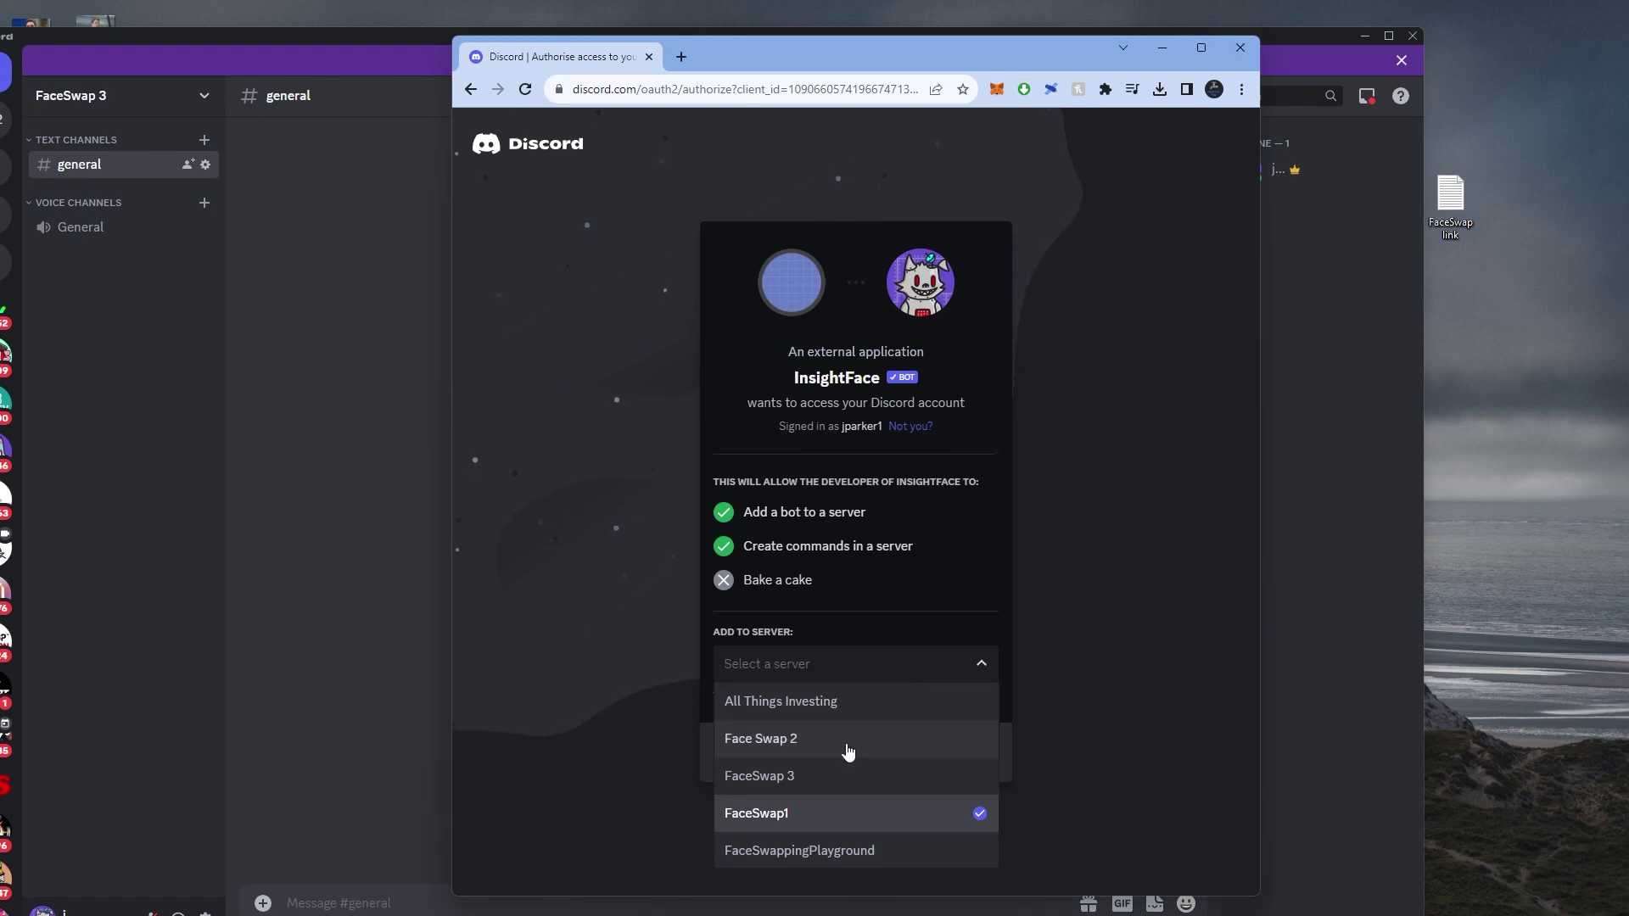
pyautogui.click(822, 781)
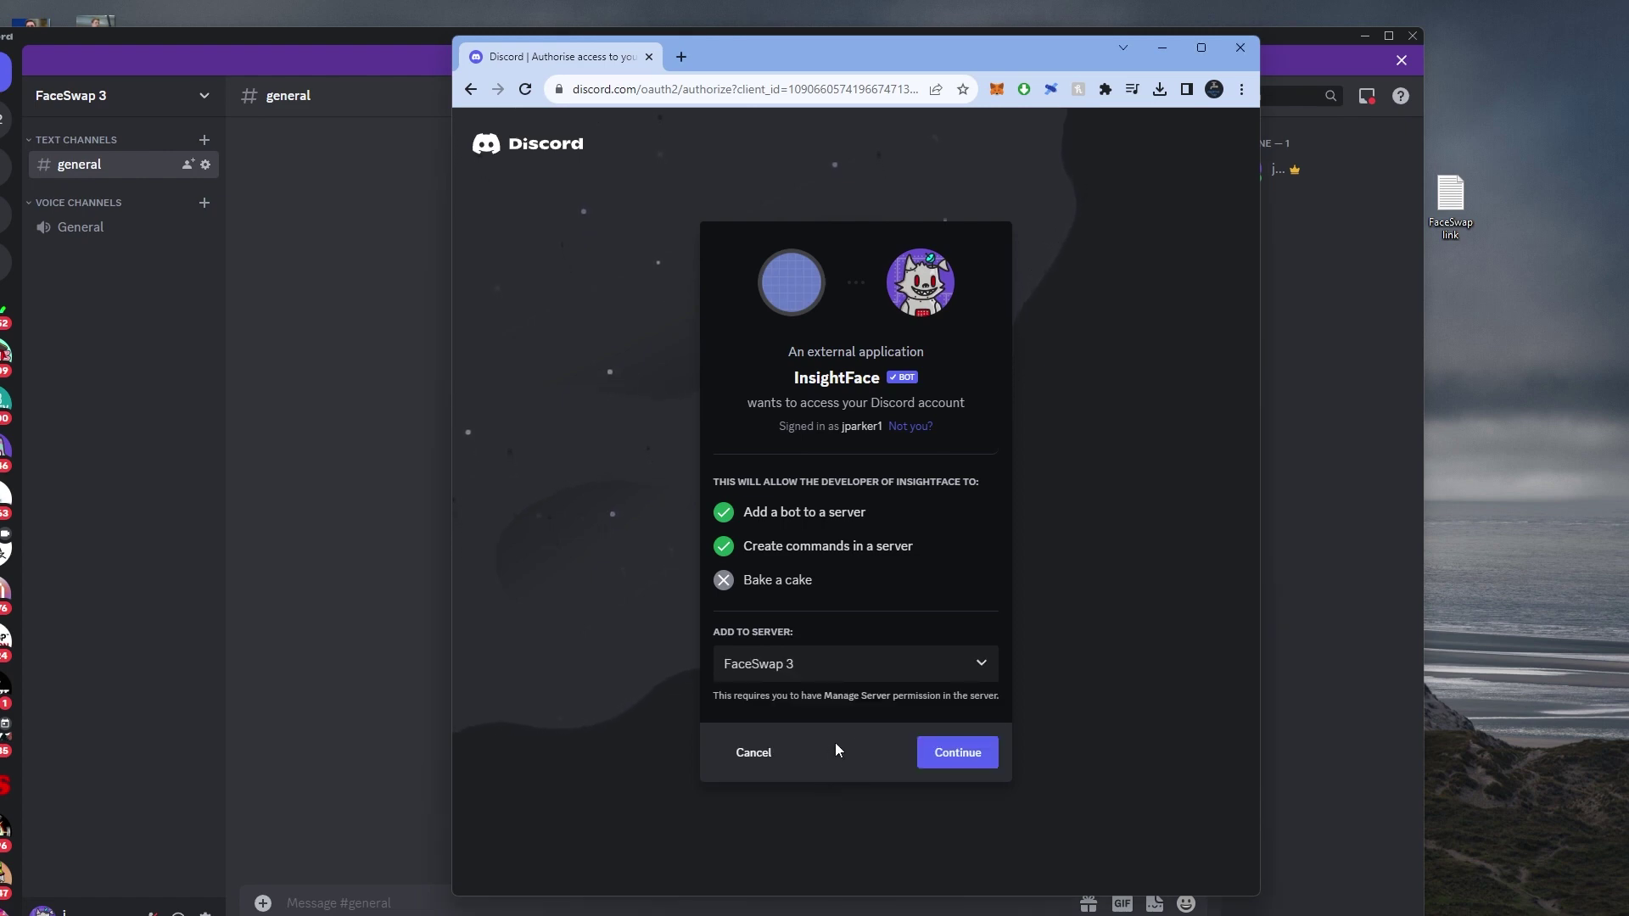
pyautogui.click(958, 756)
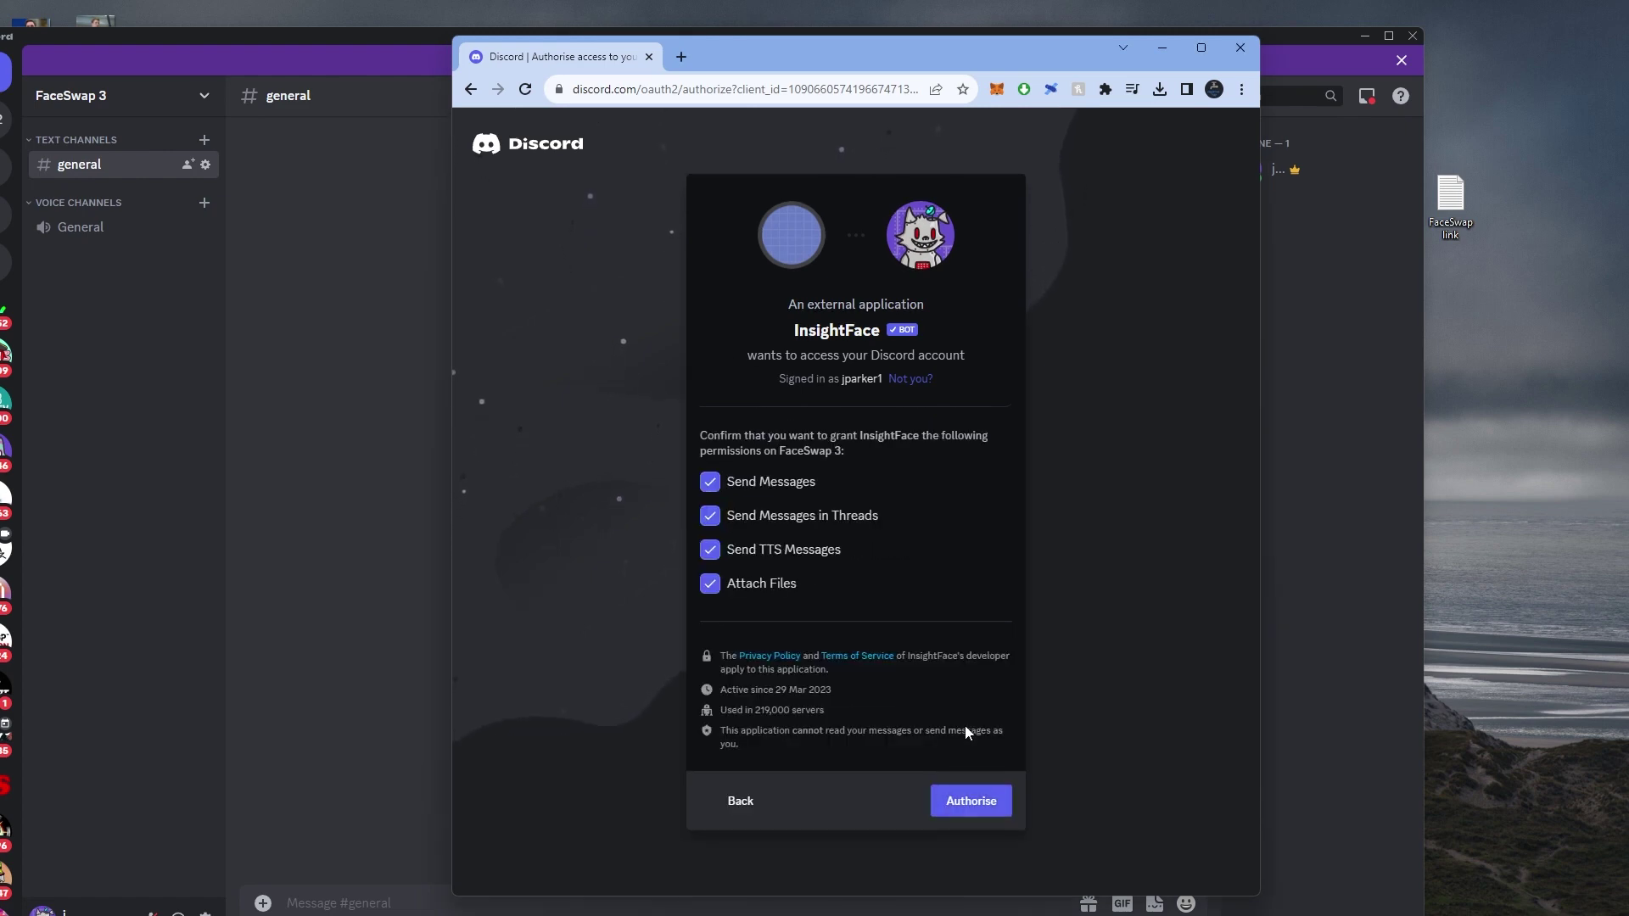
pyautogui.click(971, 801)
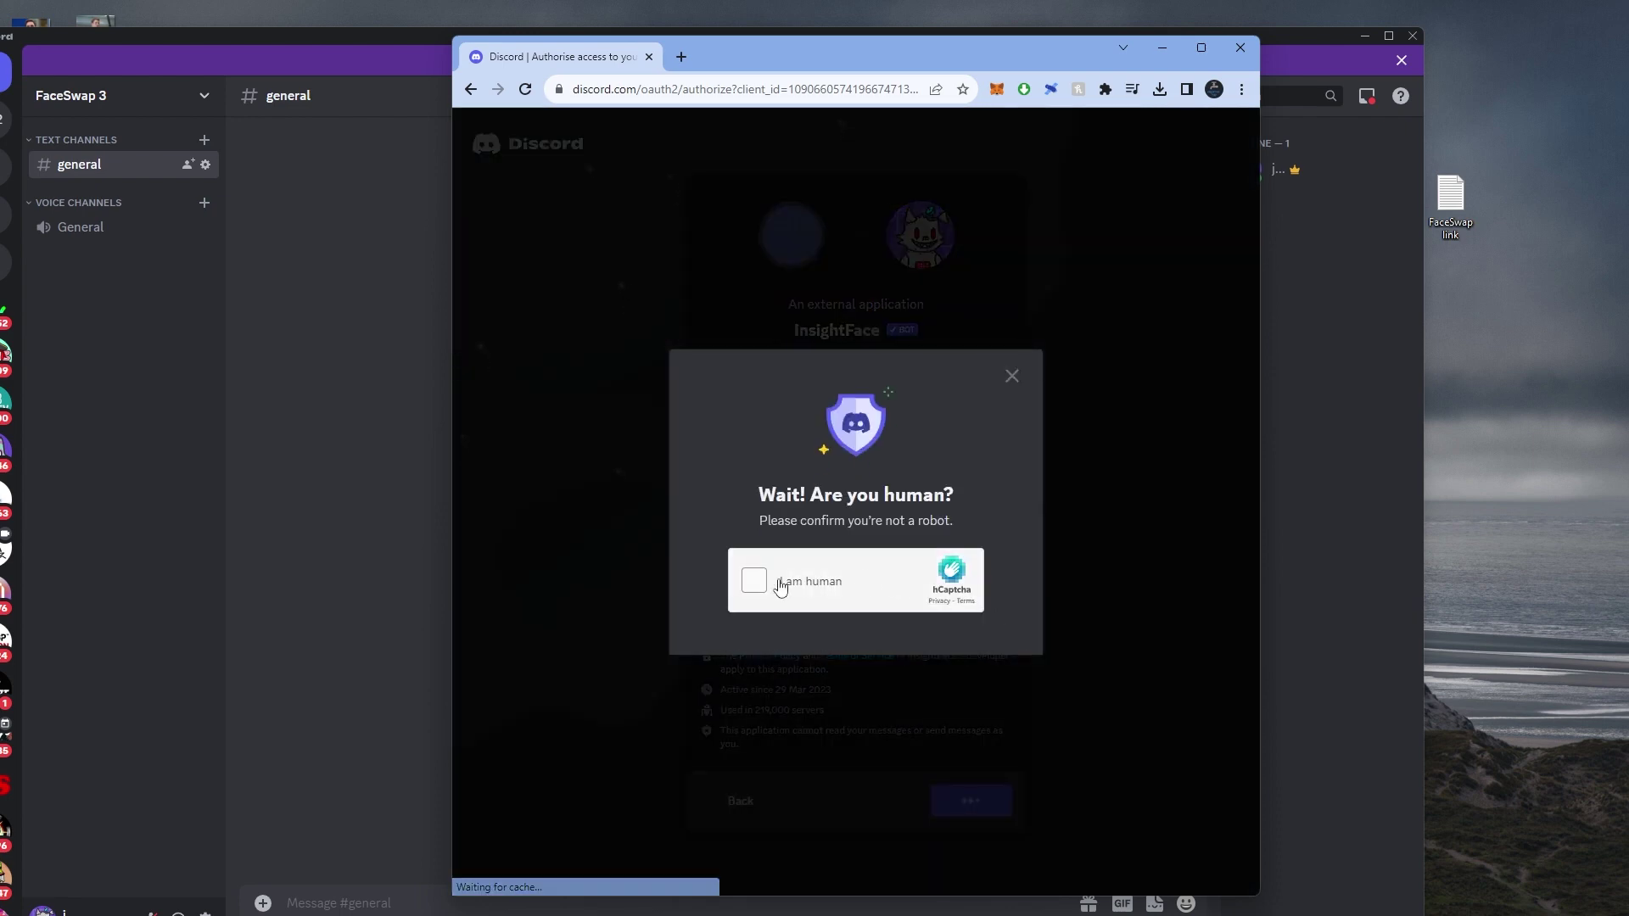
pyautogui.click(755, 582)
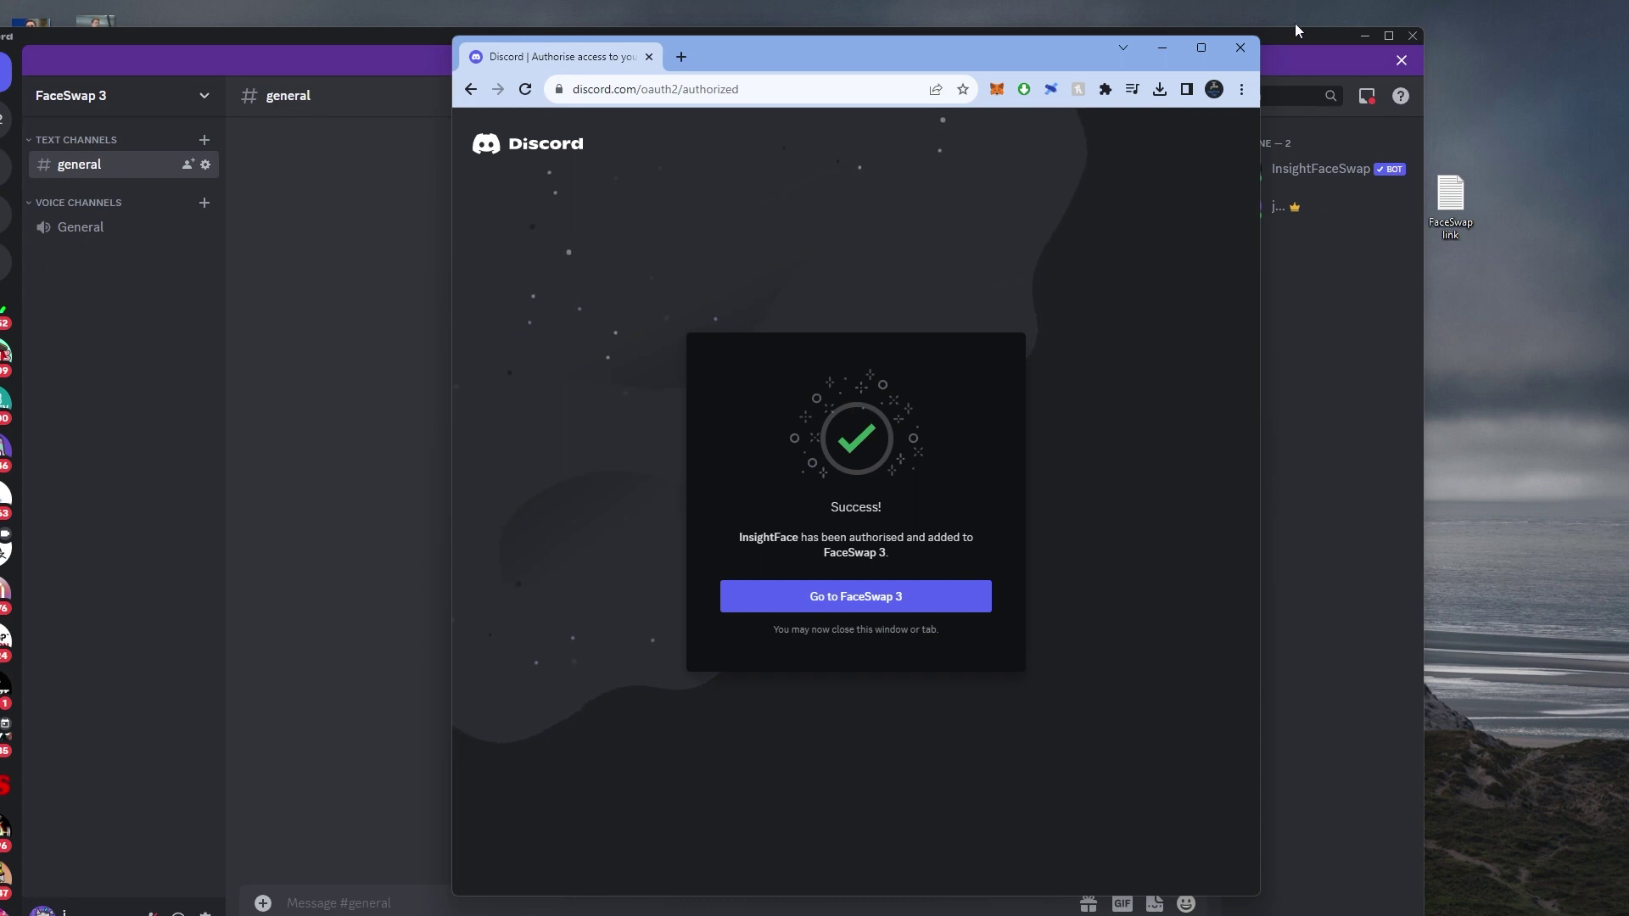
pyautogui.click(1239, 49)
# Maximize, then restore the Discord window and shift it right to expose the desktop icons
pyautogui.doubleClick(1092, 41)
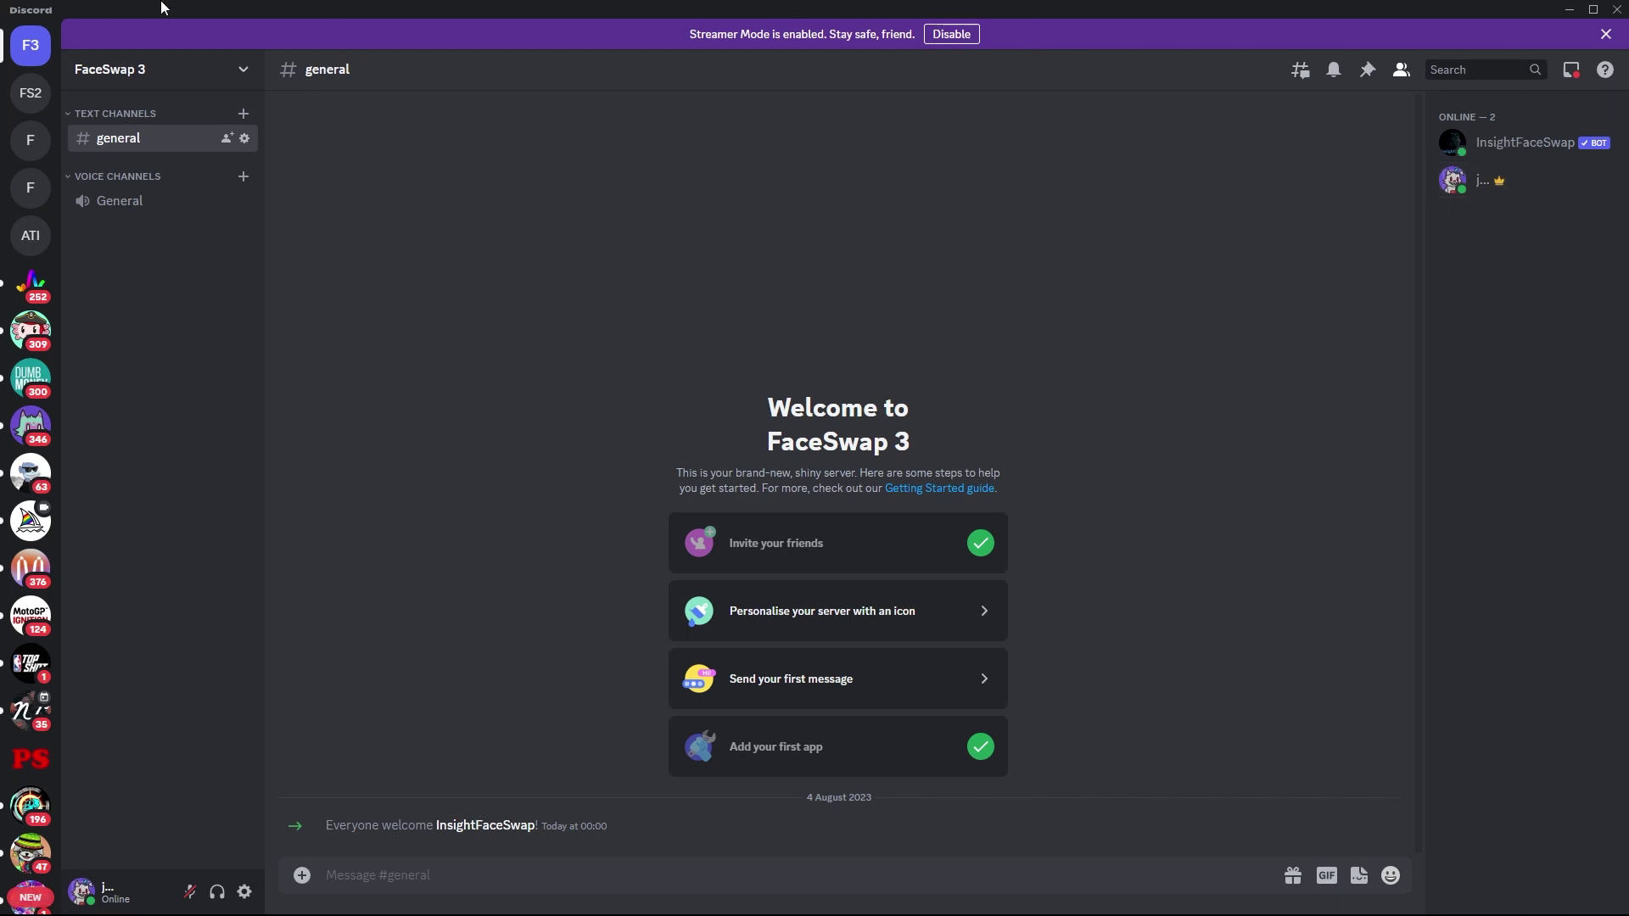
pyautogui.click(1592, 12)
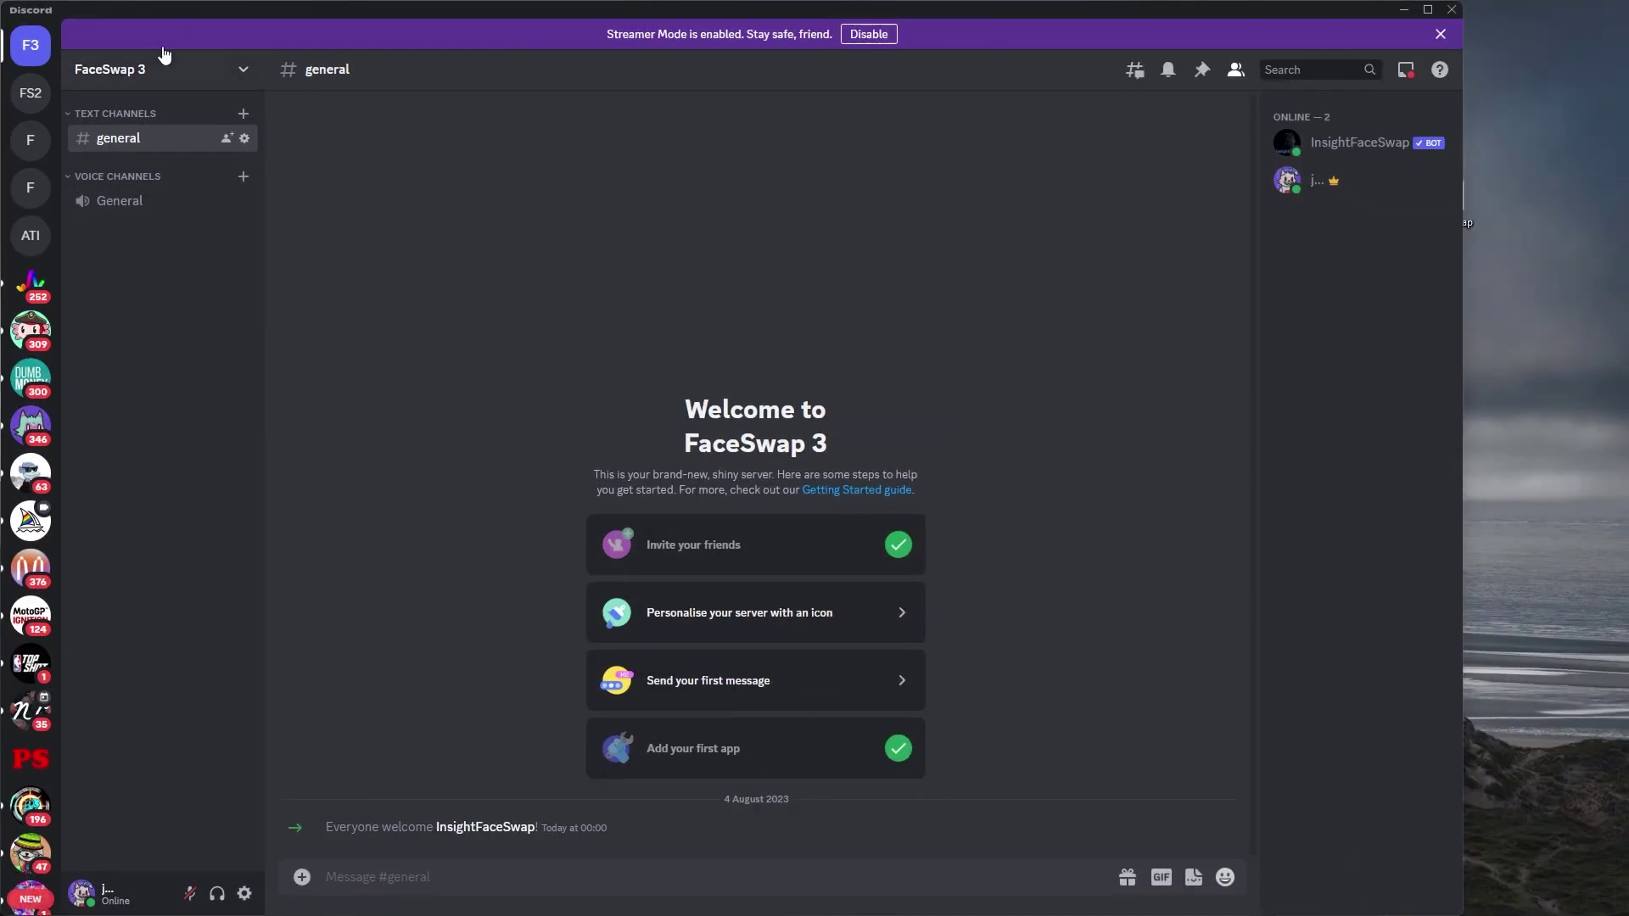
pyautogui.moveTo(228, 6); pyautogui.dragTo(383, 8)
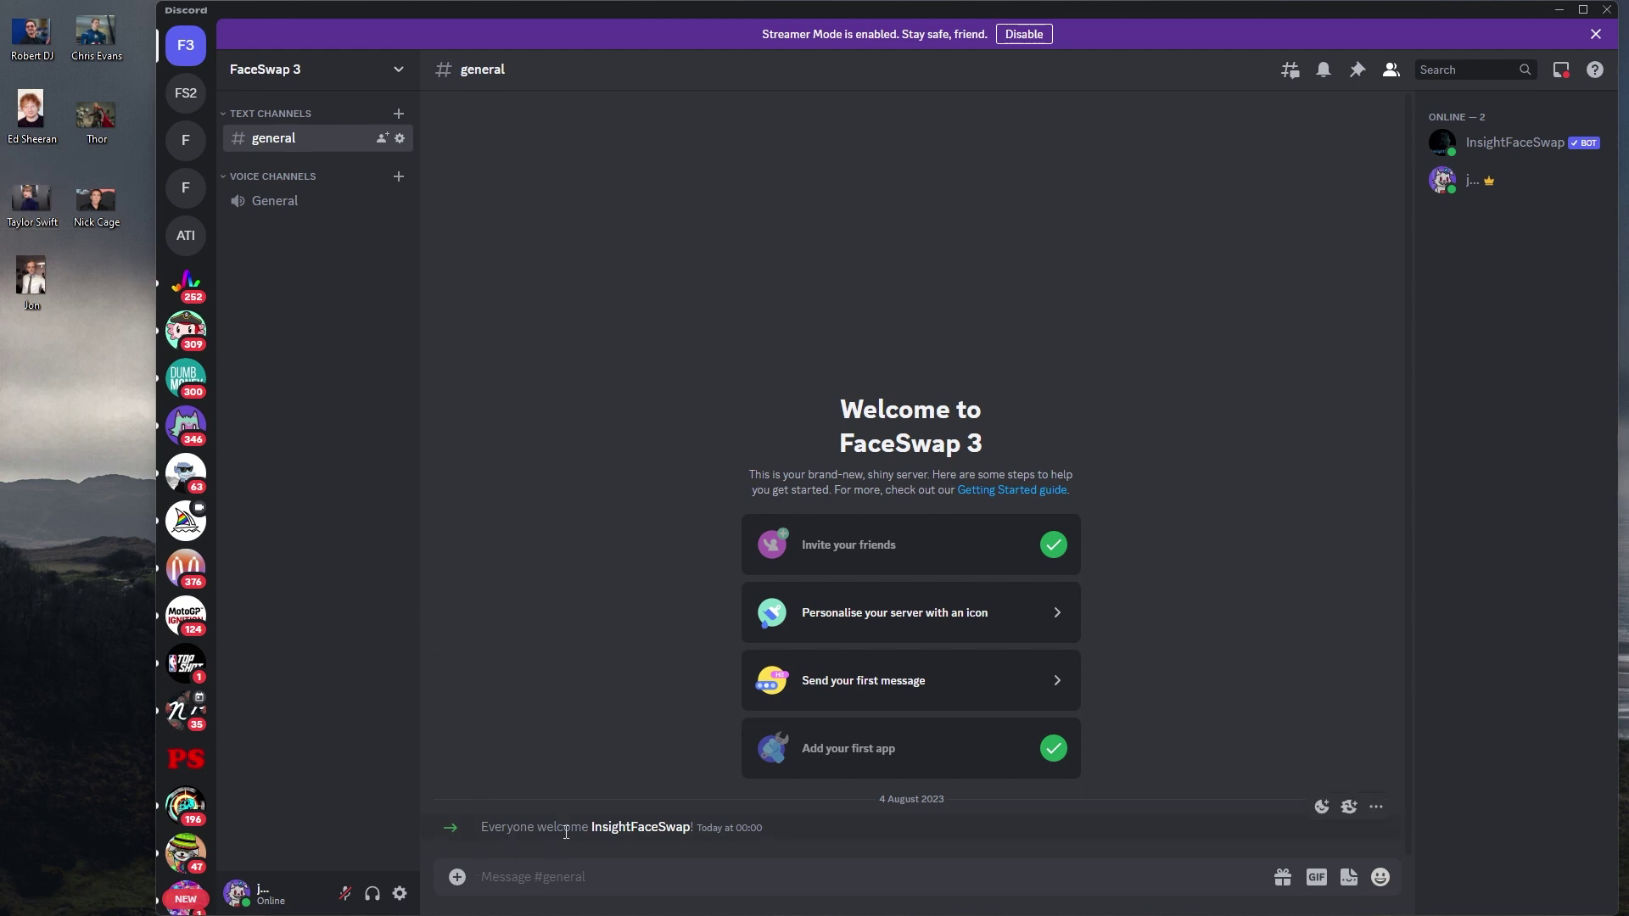
# Run /saveid with Taylor Swift.jpg attached and idname TaylorS
pyautogui.write('/savei')
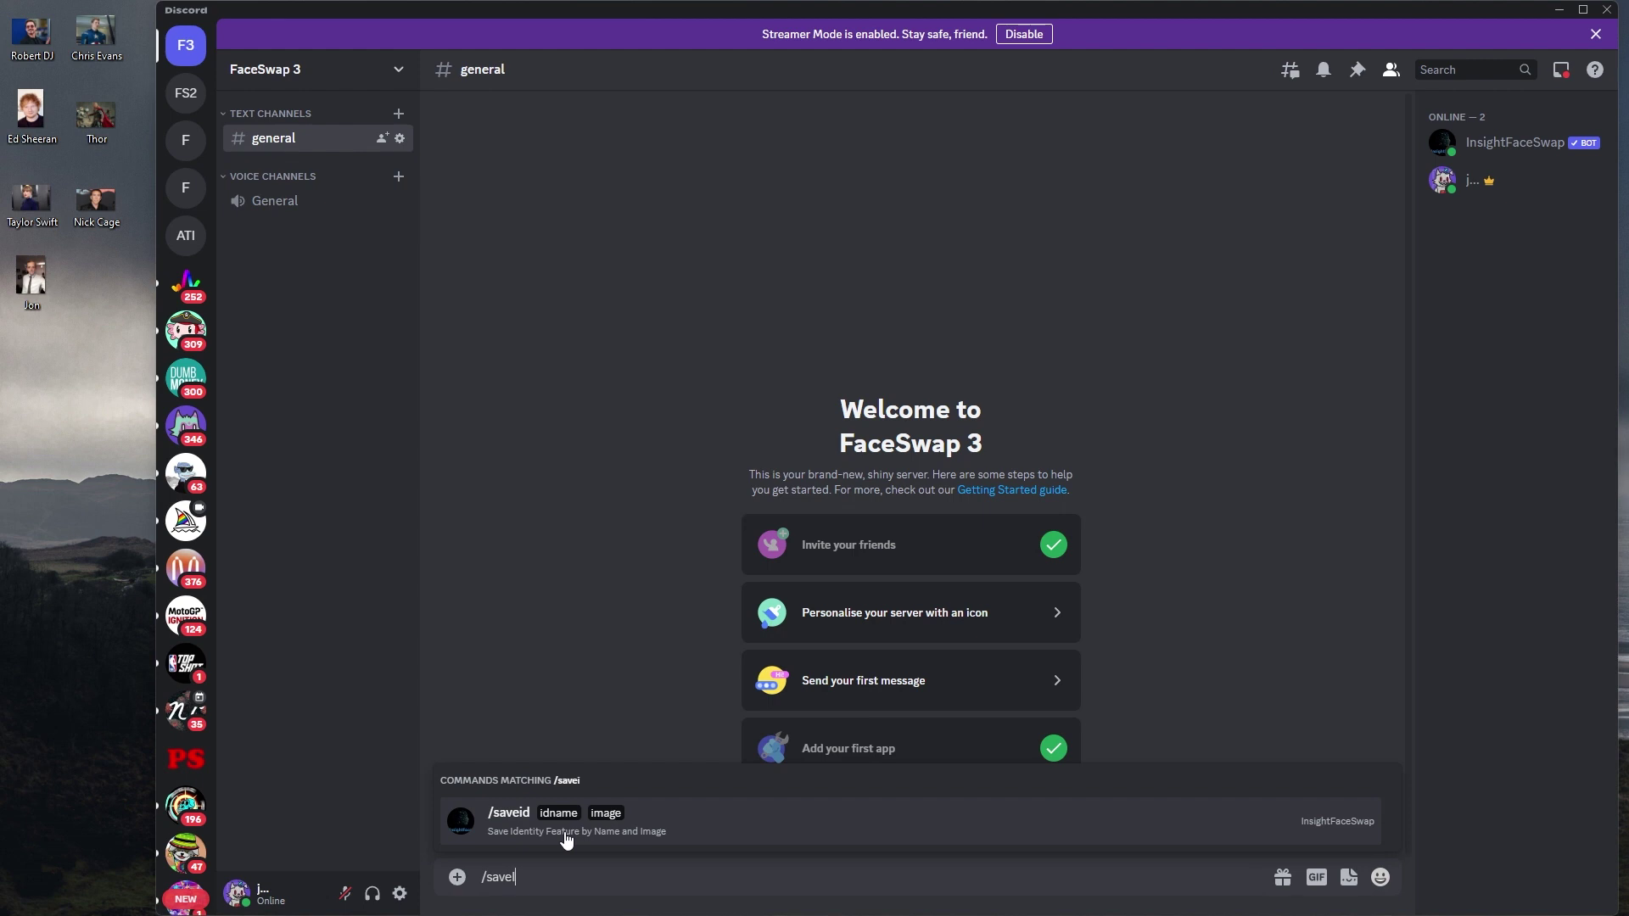
pyautogui.write('d')
pyautogui.click(567, 840)
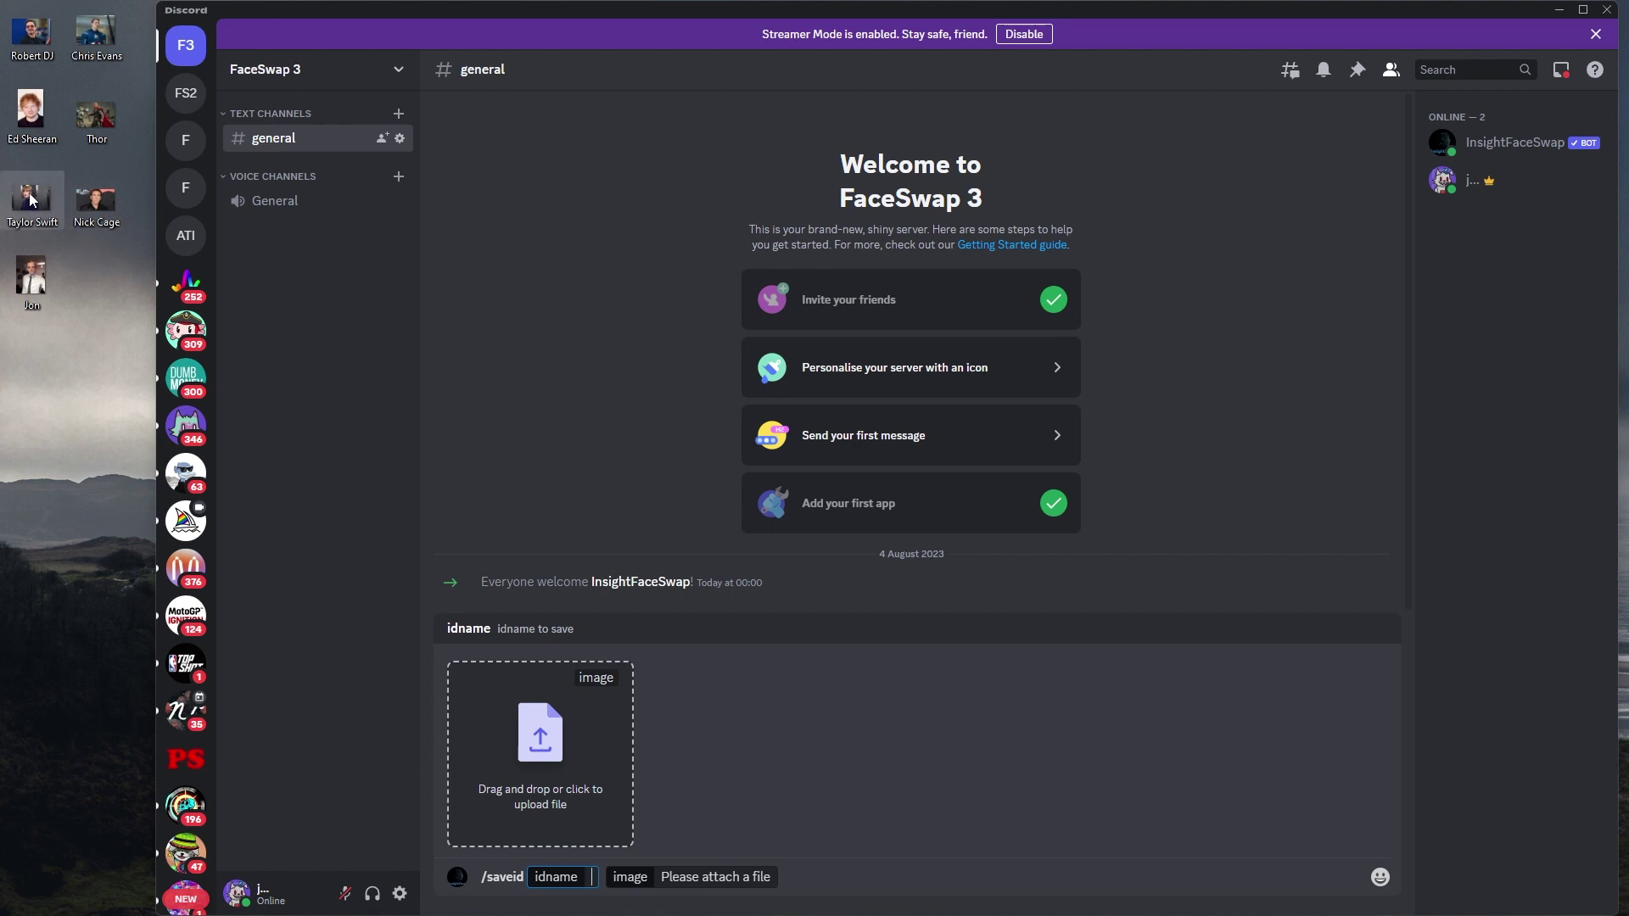
pyautogui.moveTo(36, 201); pyautogui.dragTo(499, 729)
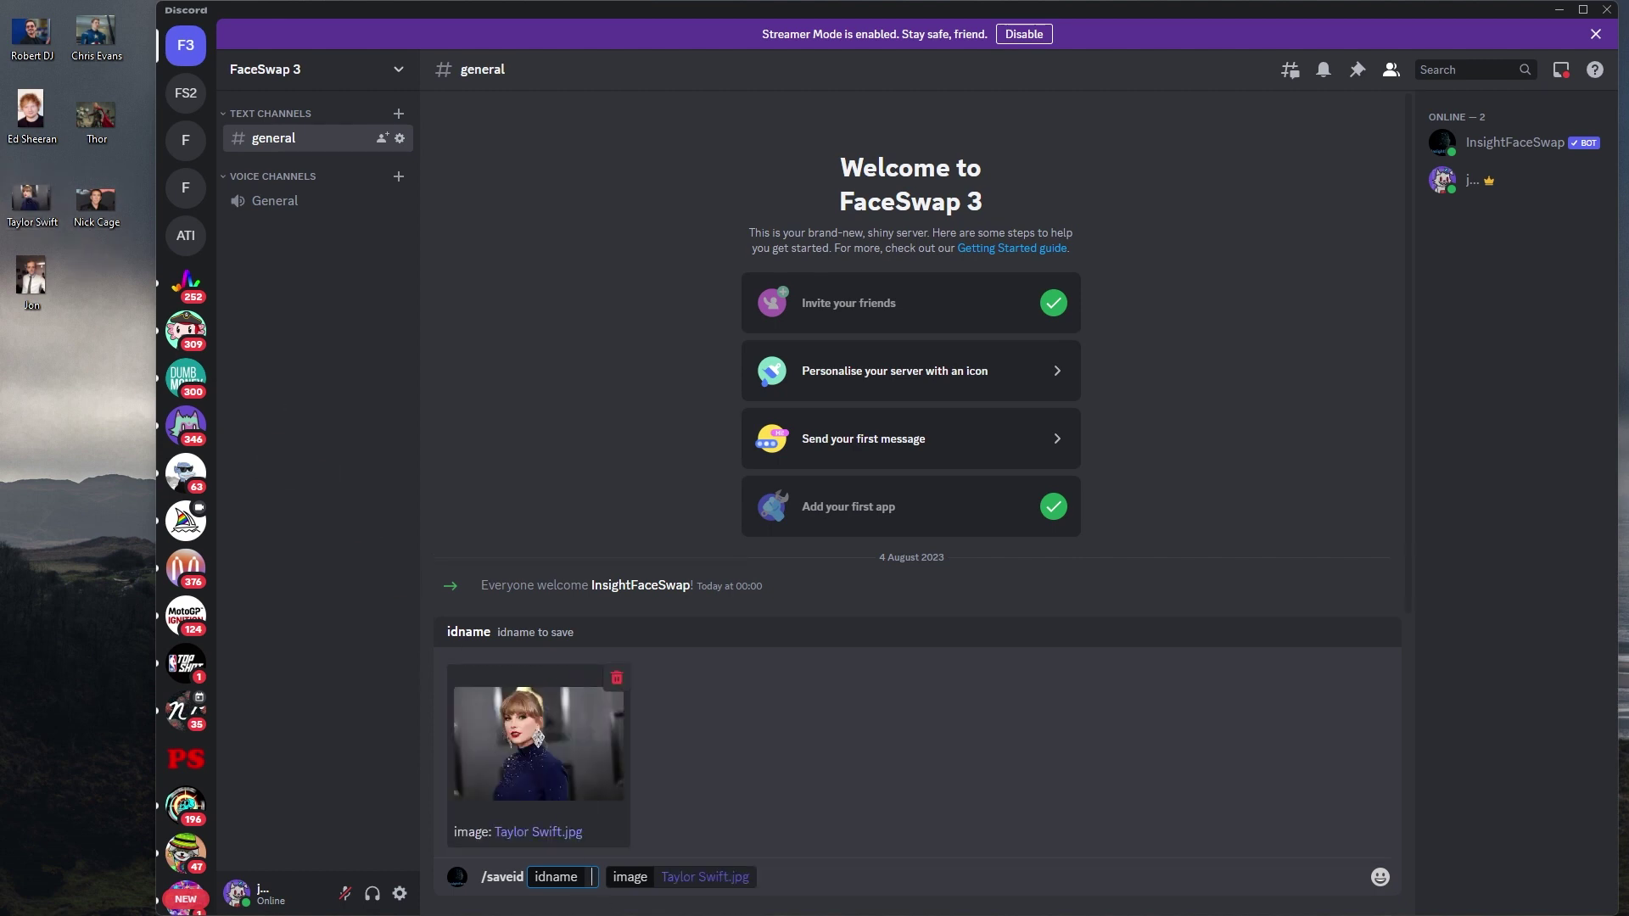
pyautogui.moveTo(640, 898)
pyautogui.write('Tay')
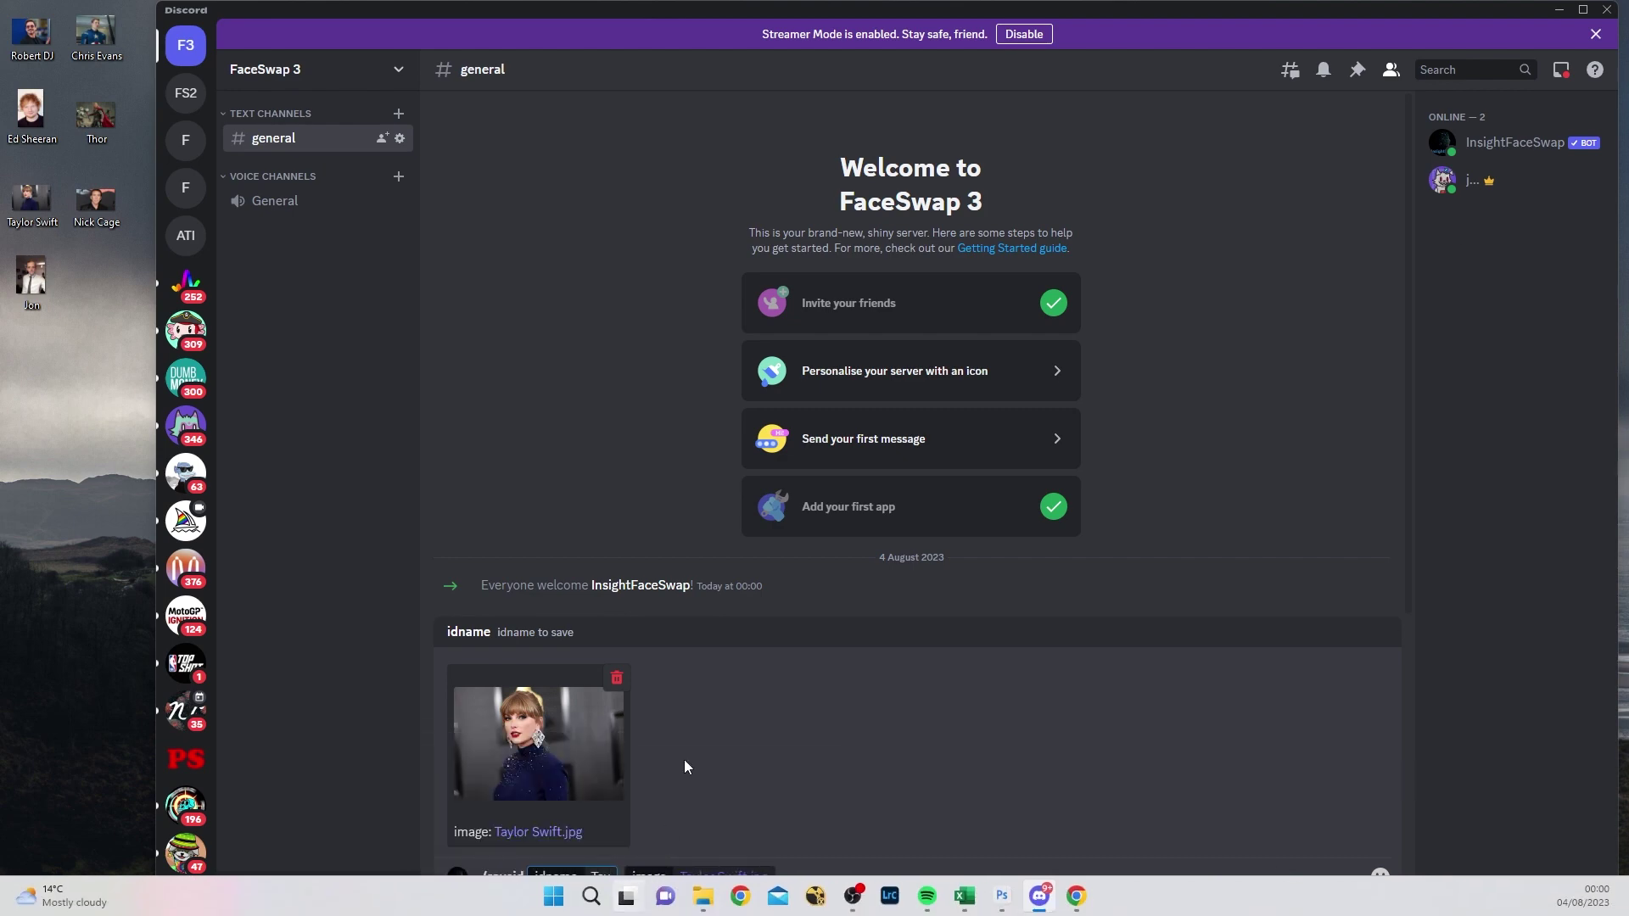
pyautogui.write('lor')
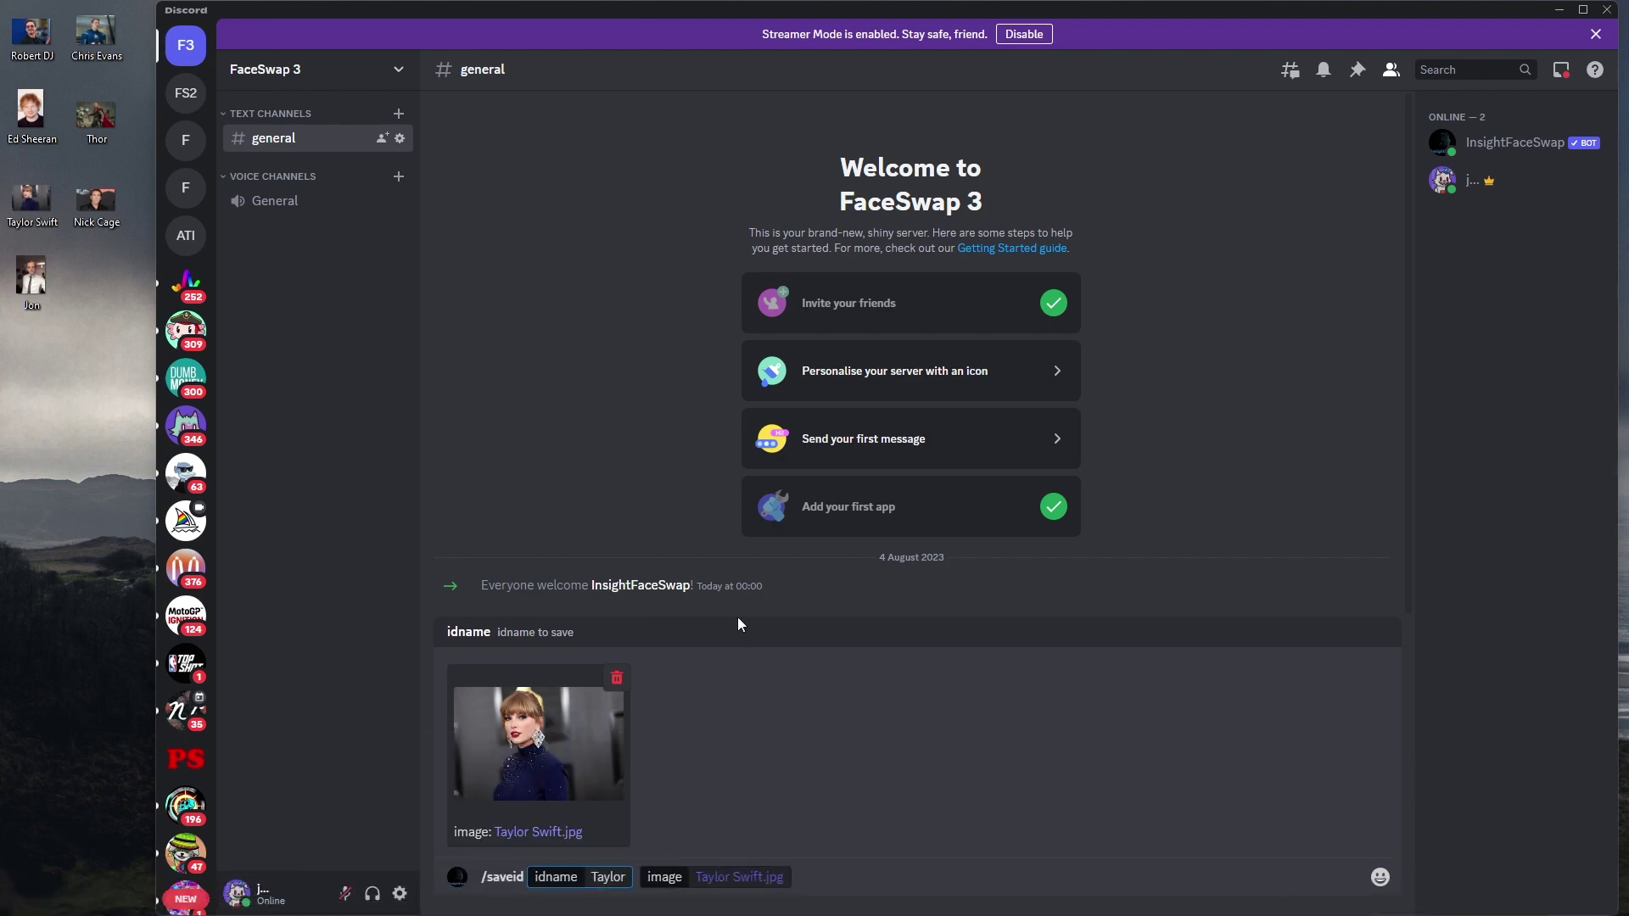
pyautogui.write('S')
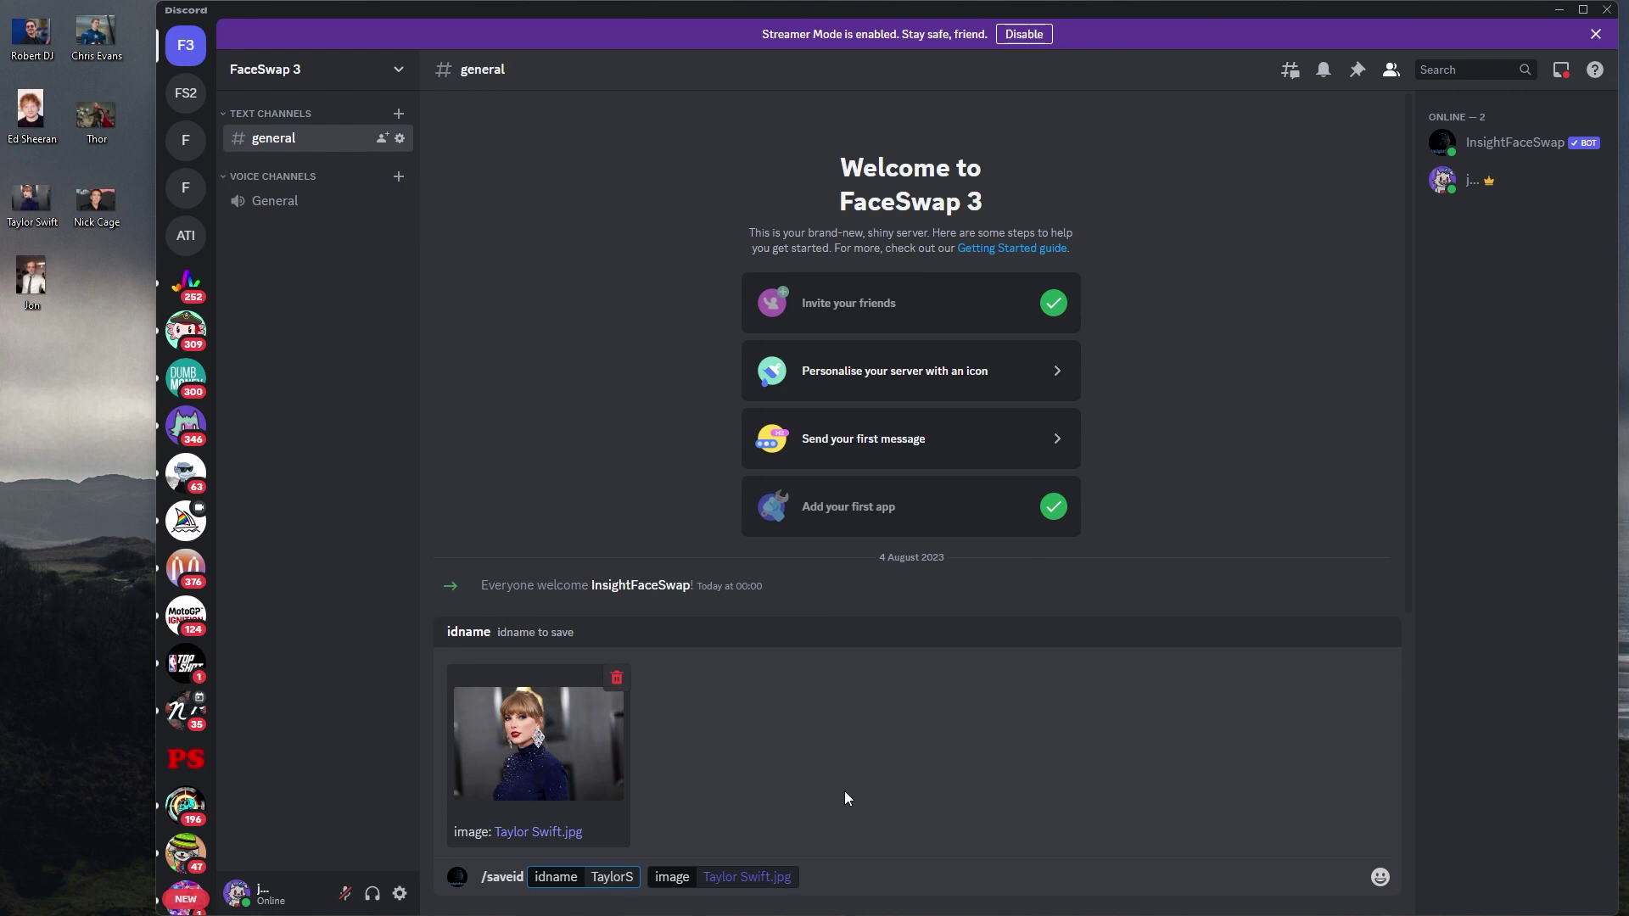
pyautogui.press('Return')
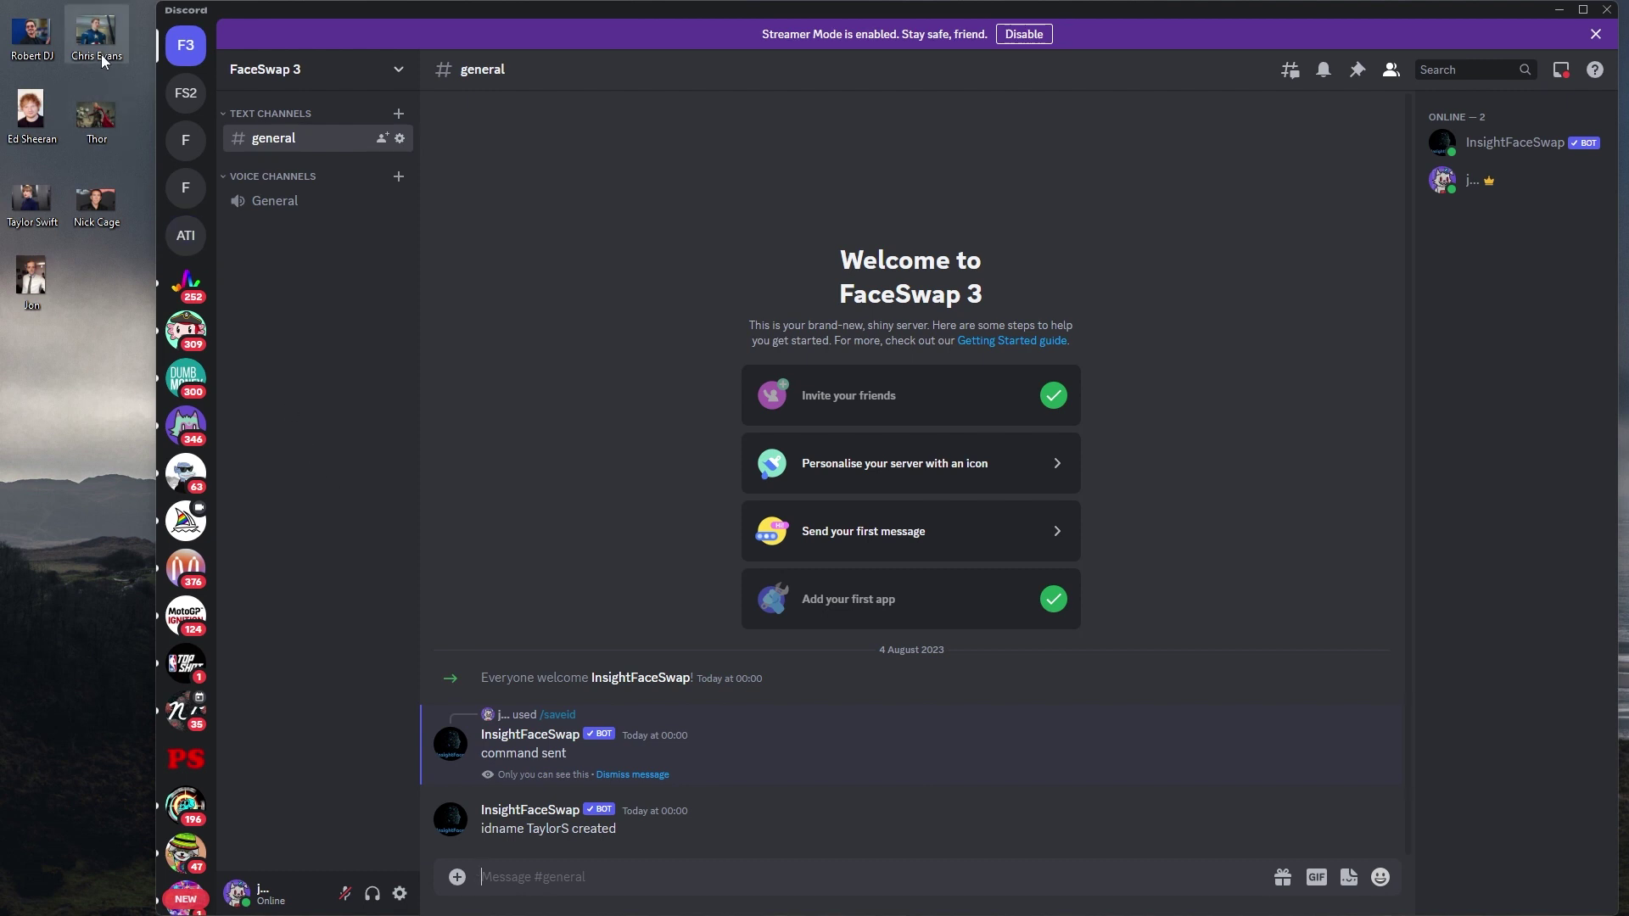
# Run /swapid on Chris Evans.jpg with idname TaylorS, then enlarge and close the result
pyautogui.click(602, 889)
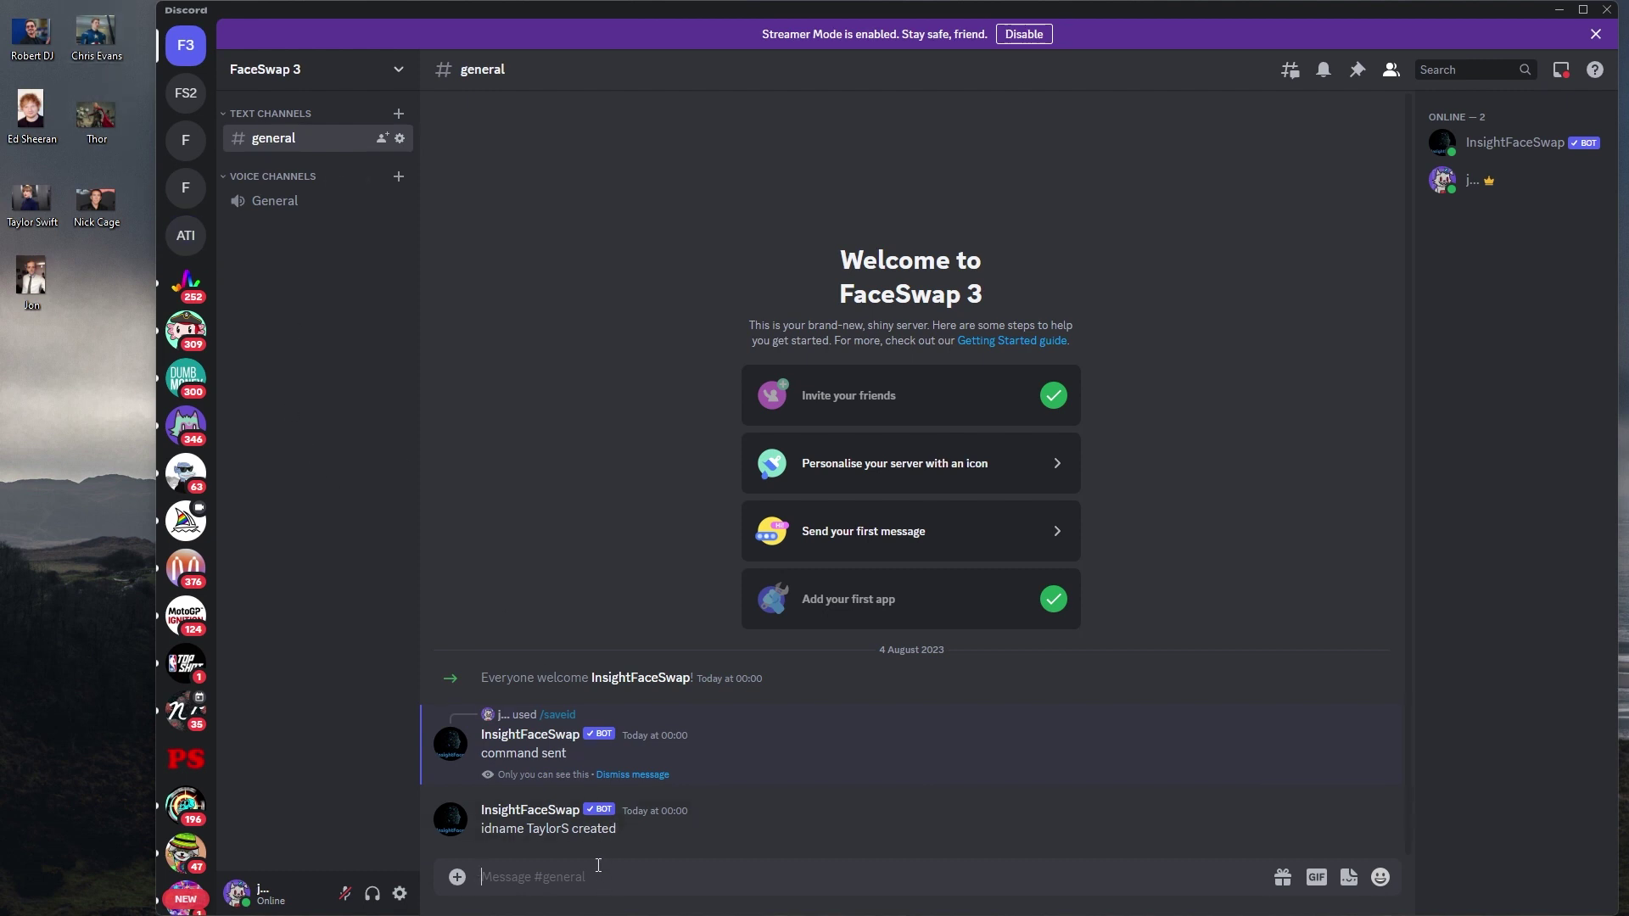
pyautogui.write('/swapid')
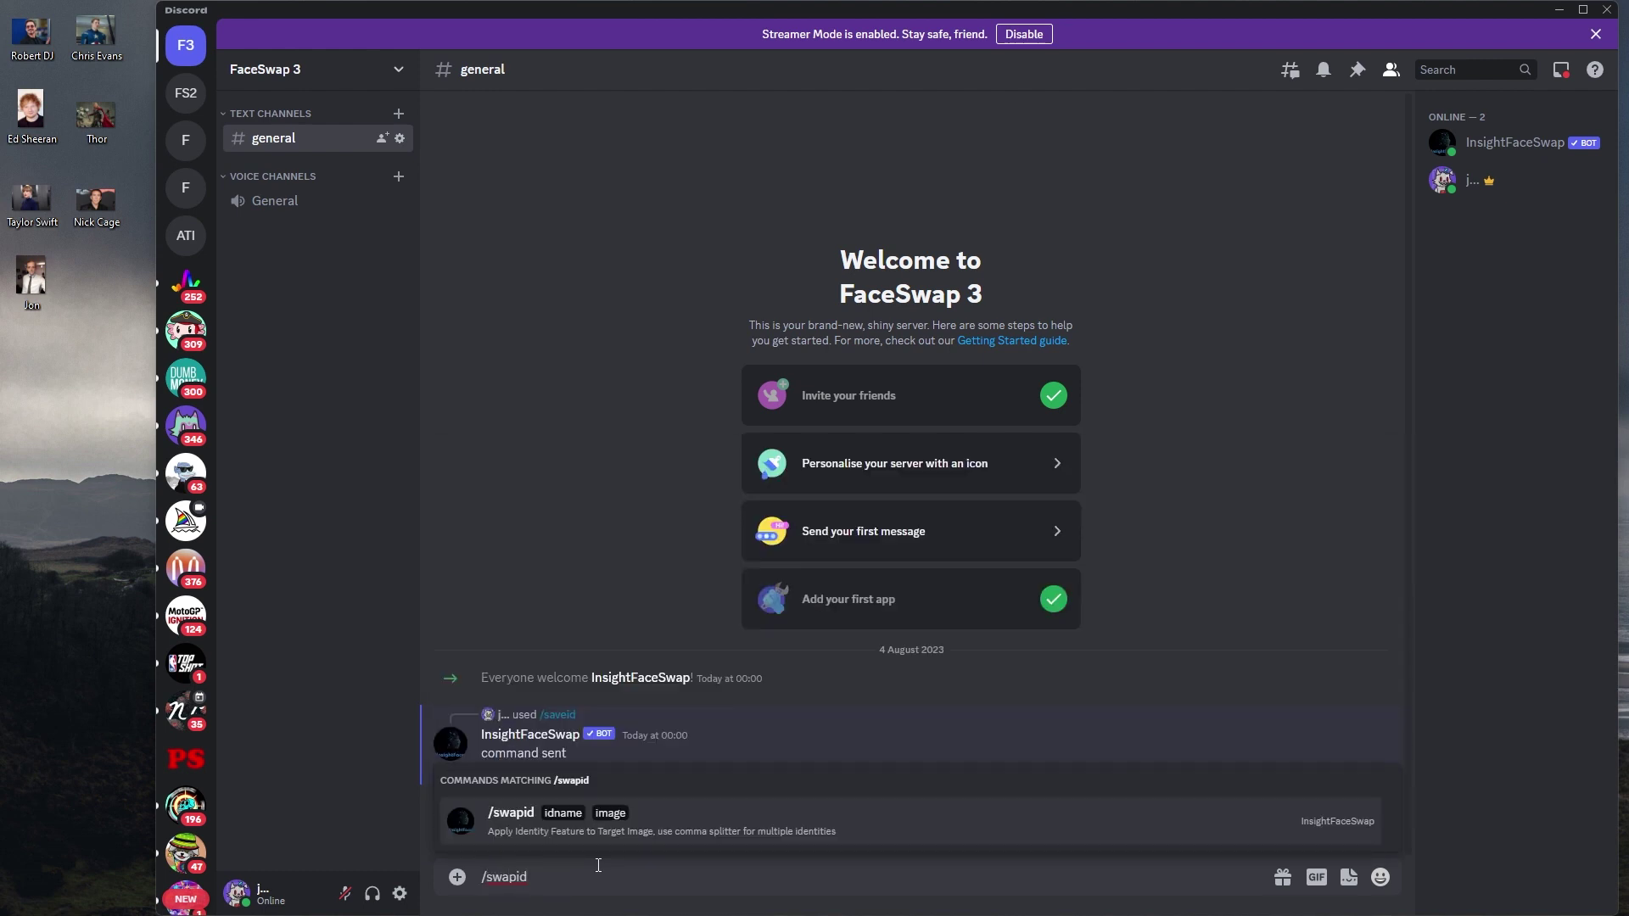
pyautogui.press('Return')
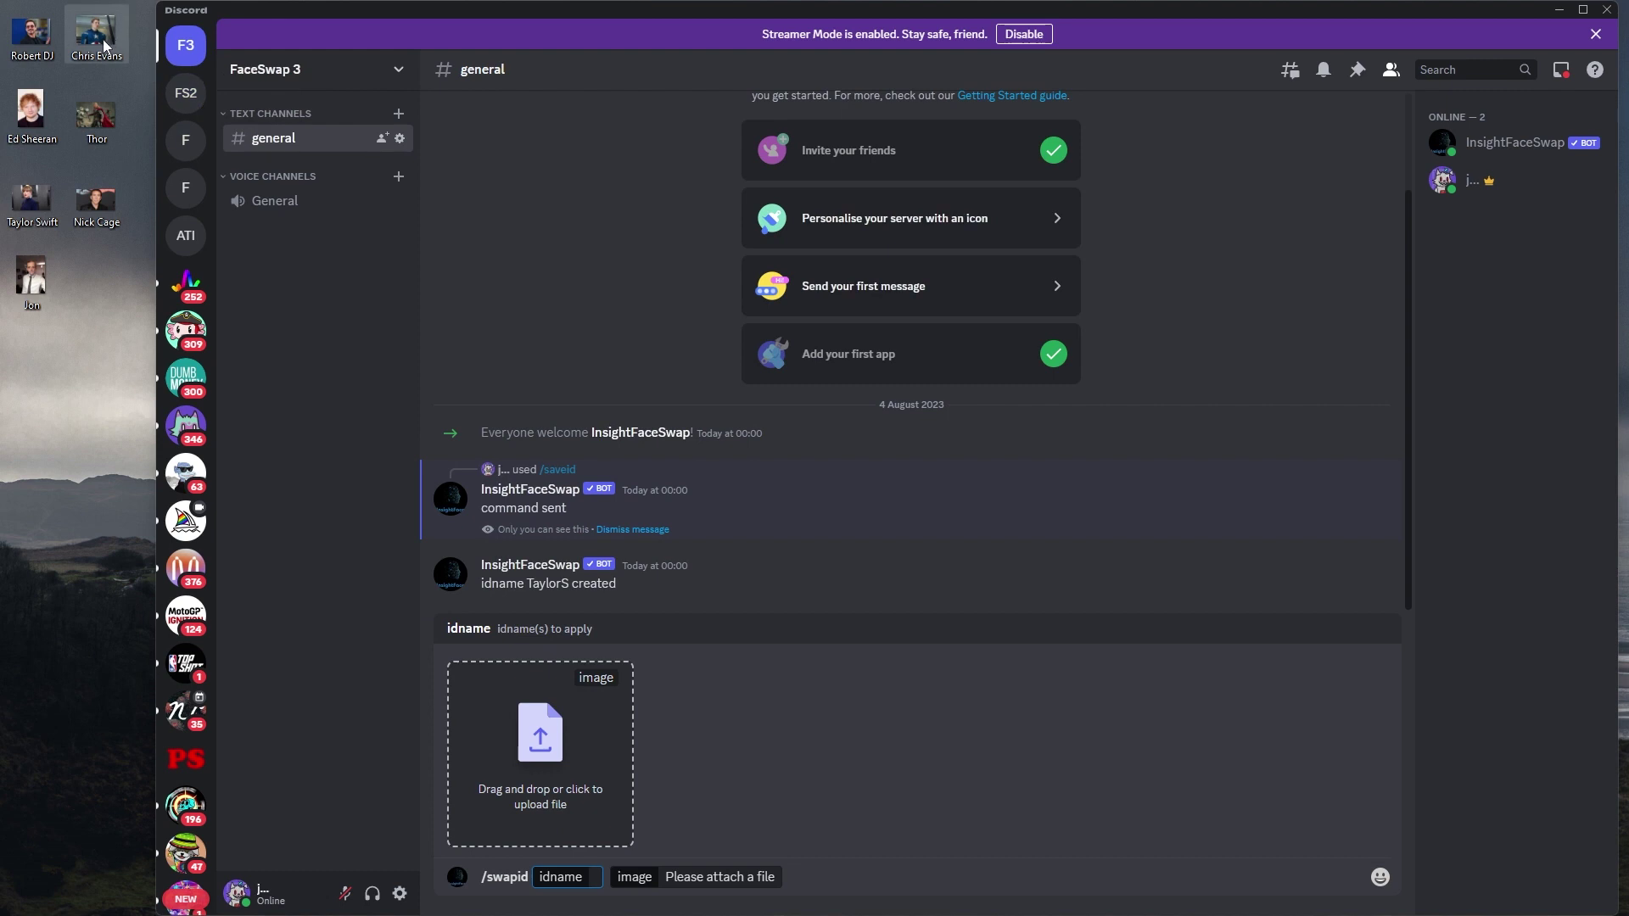
pyautogui.moveTo(93, 39); pyautogui.dragTo(526, 738)
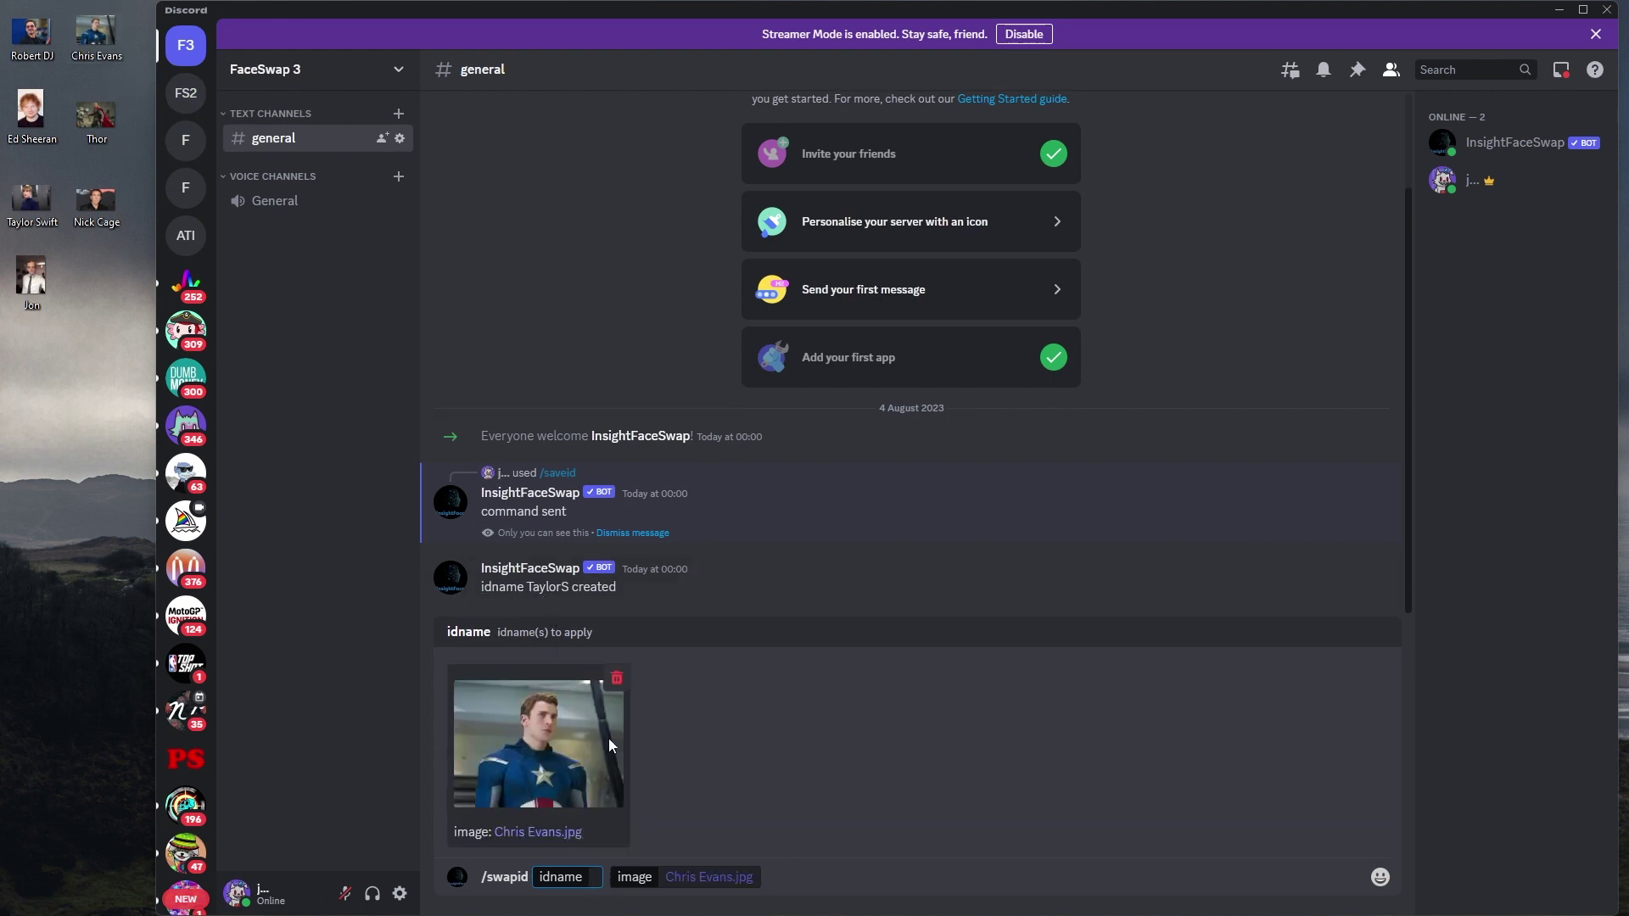
pyautogui.write('TaylorS')
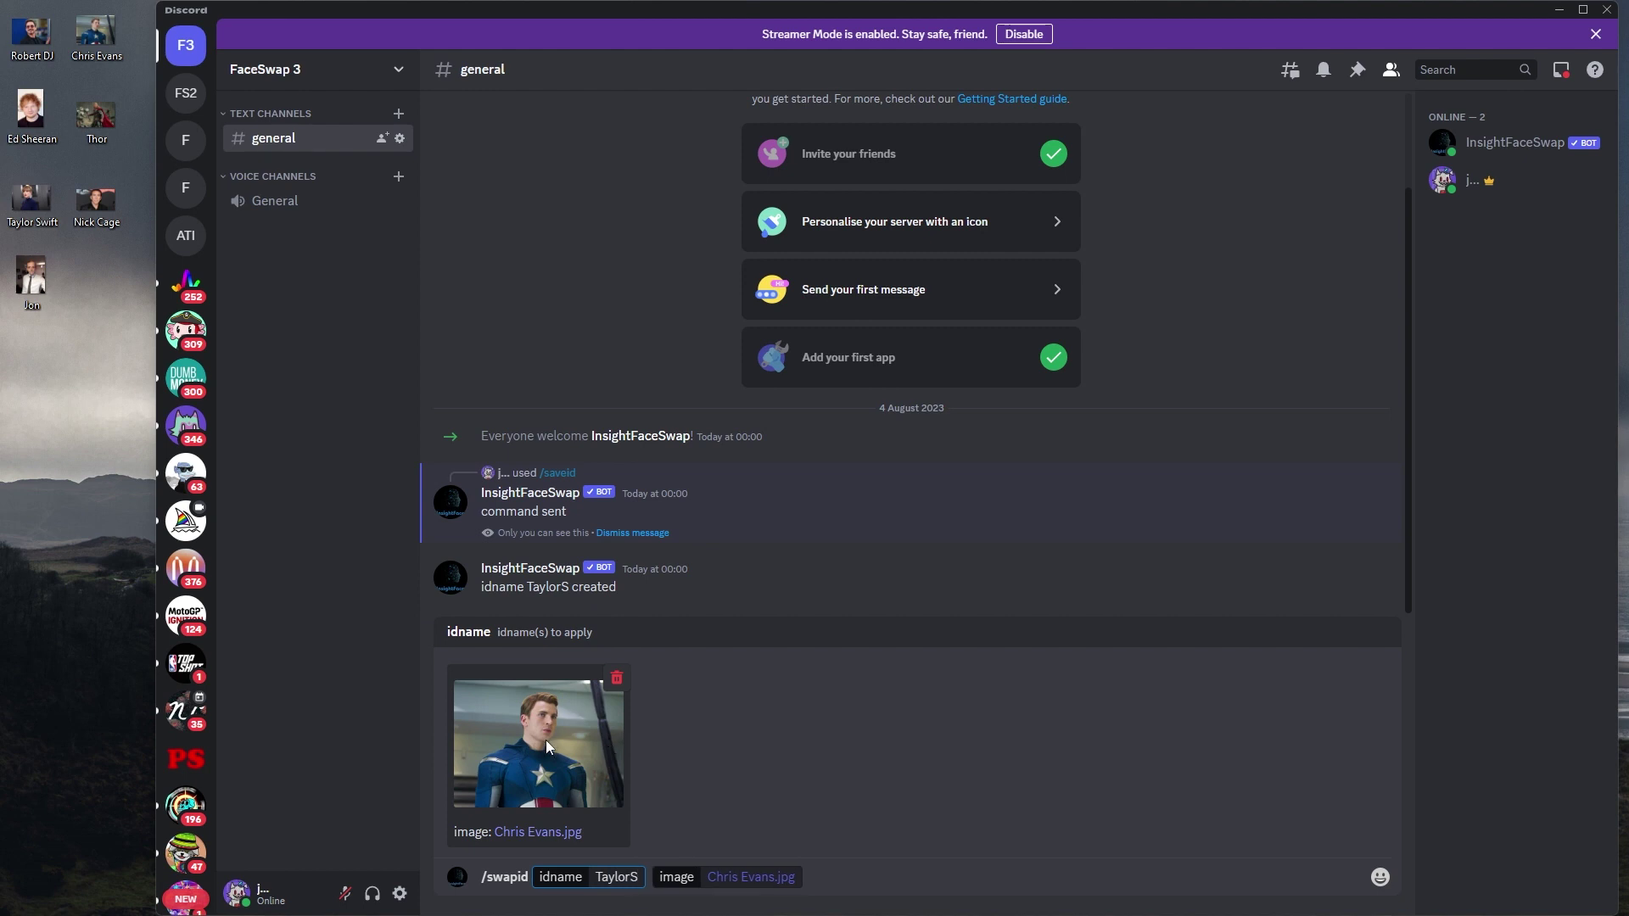
pyautogui.press('Return')
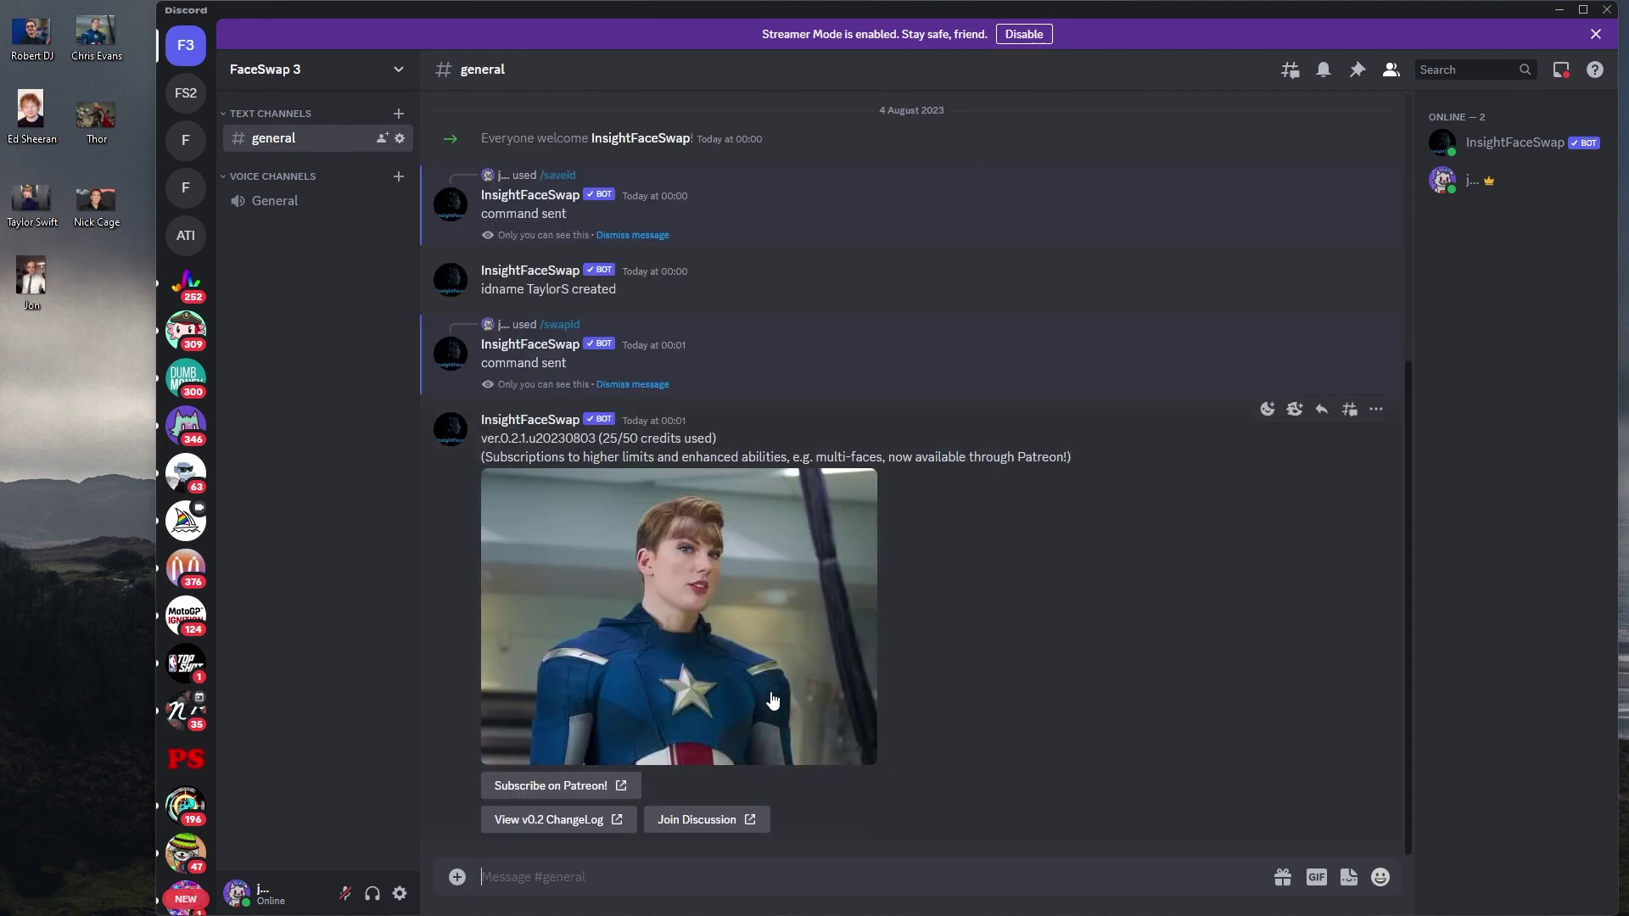
pyautogui.click(735, 604)
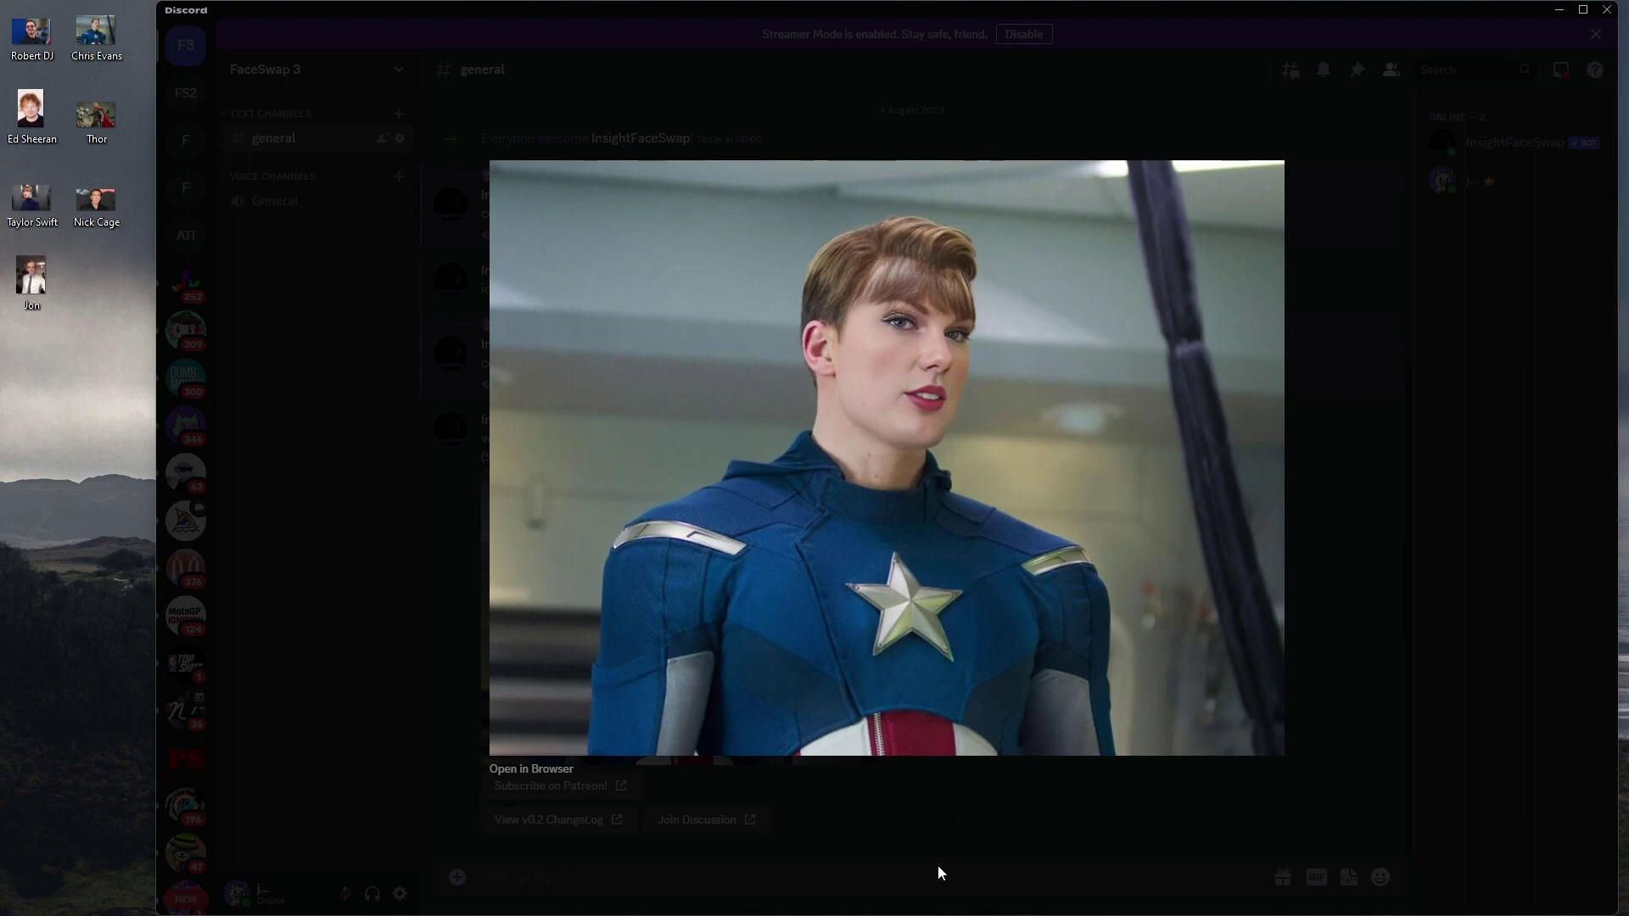
pyautogui.click(942, 842)
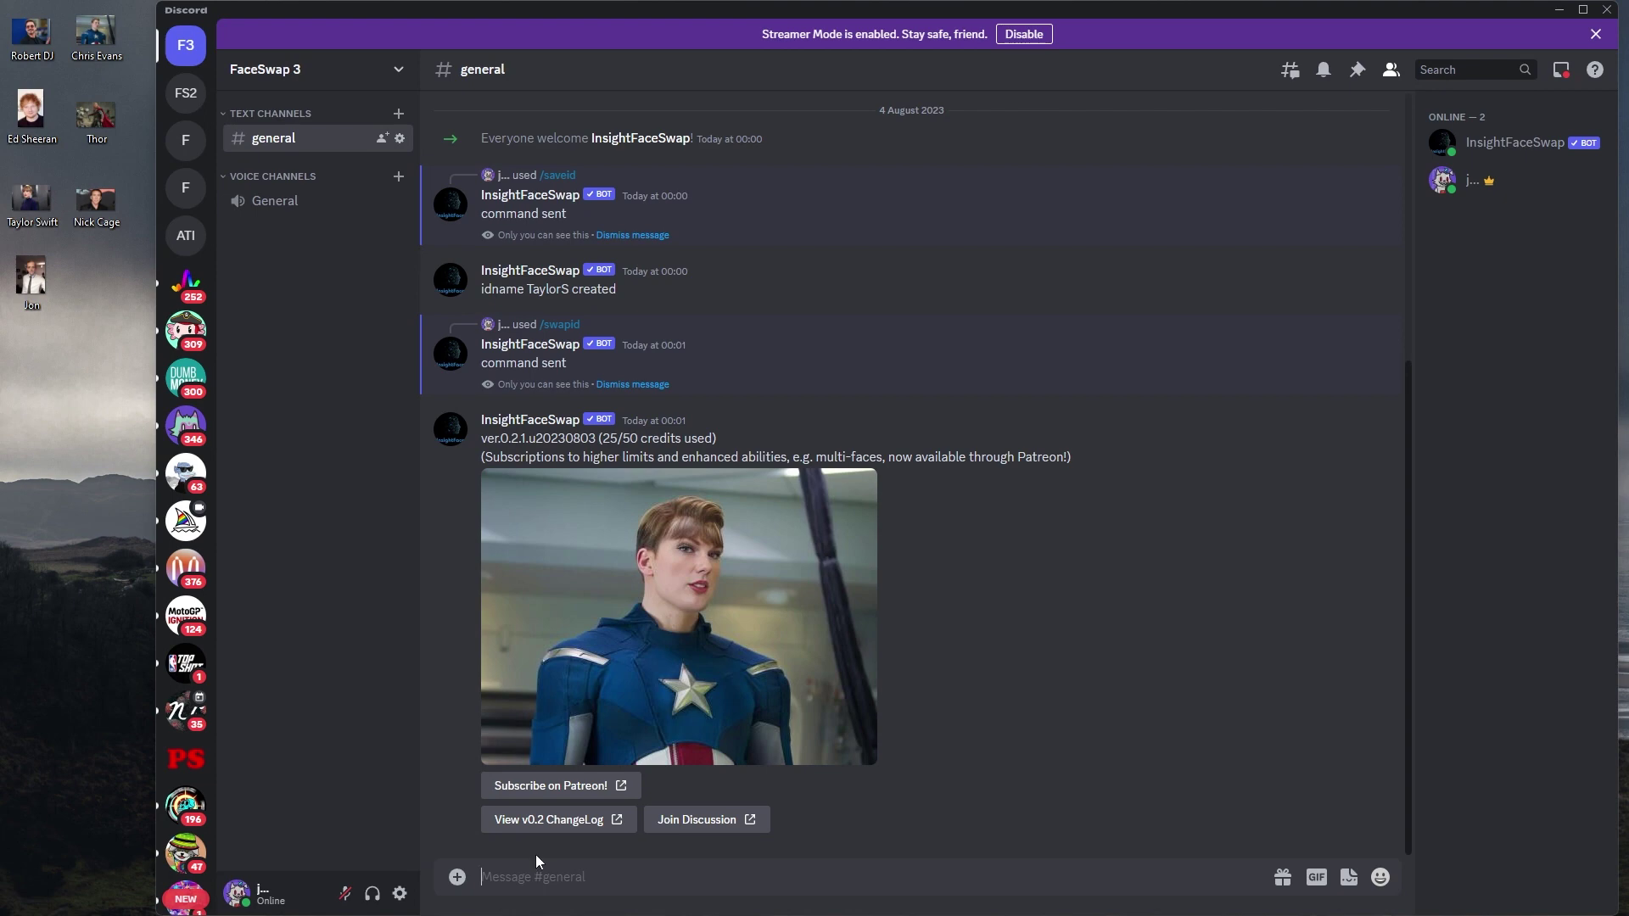
# Save a face ID named NickCage from Nick Cage.jpg using /saveid
pyautogui.write('/save')
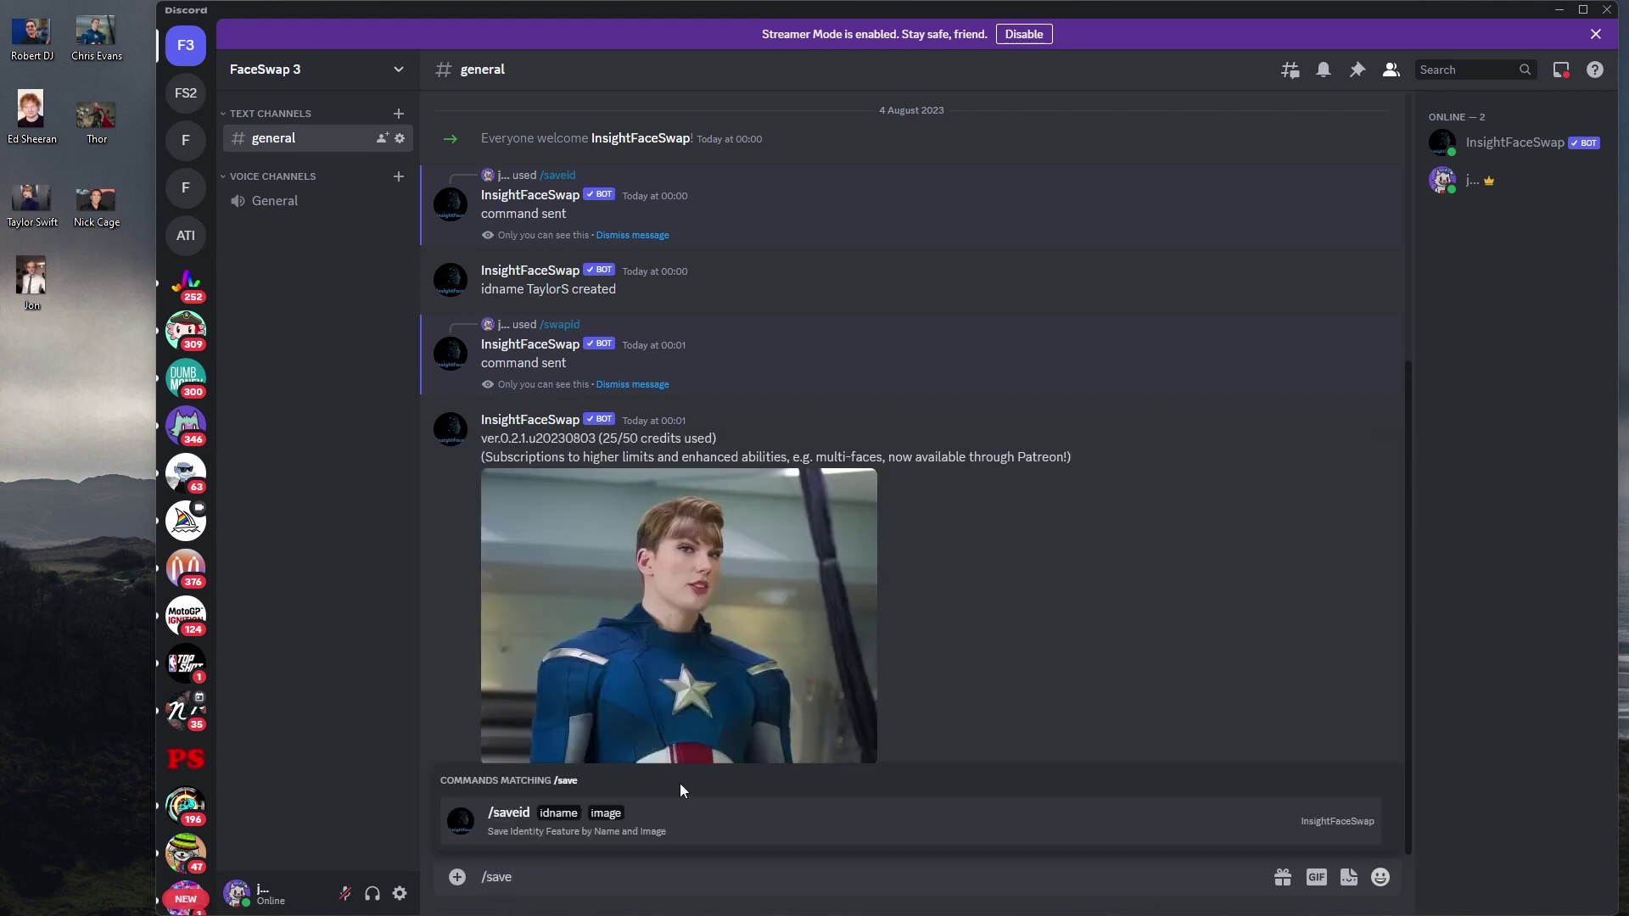
pyautogui.click(719, 825)
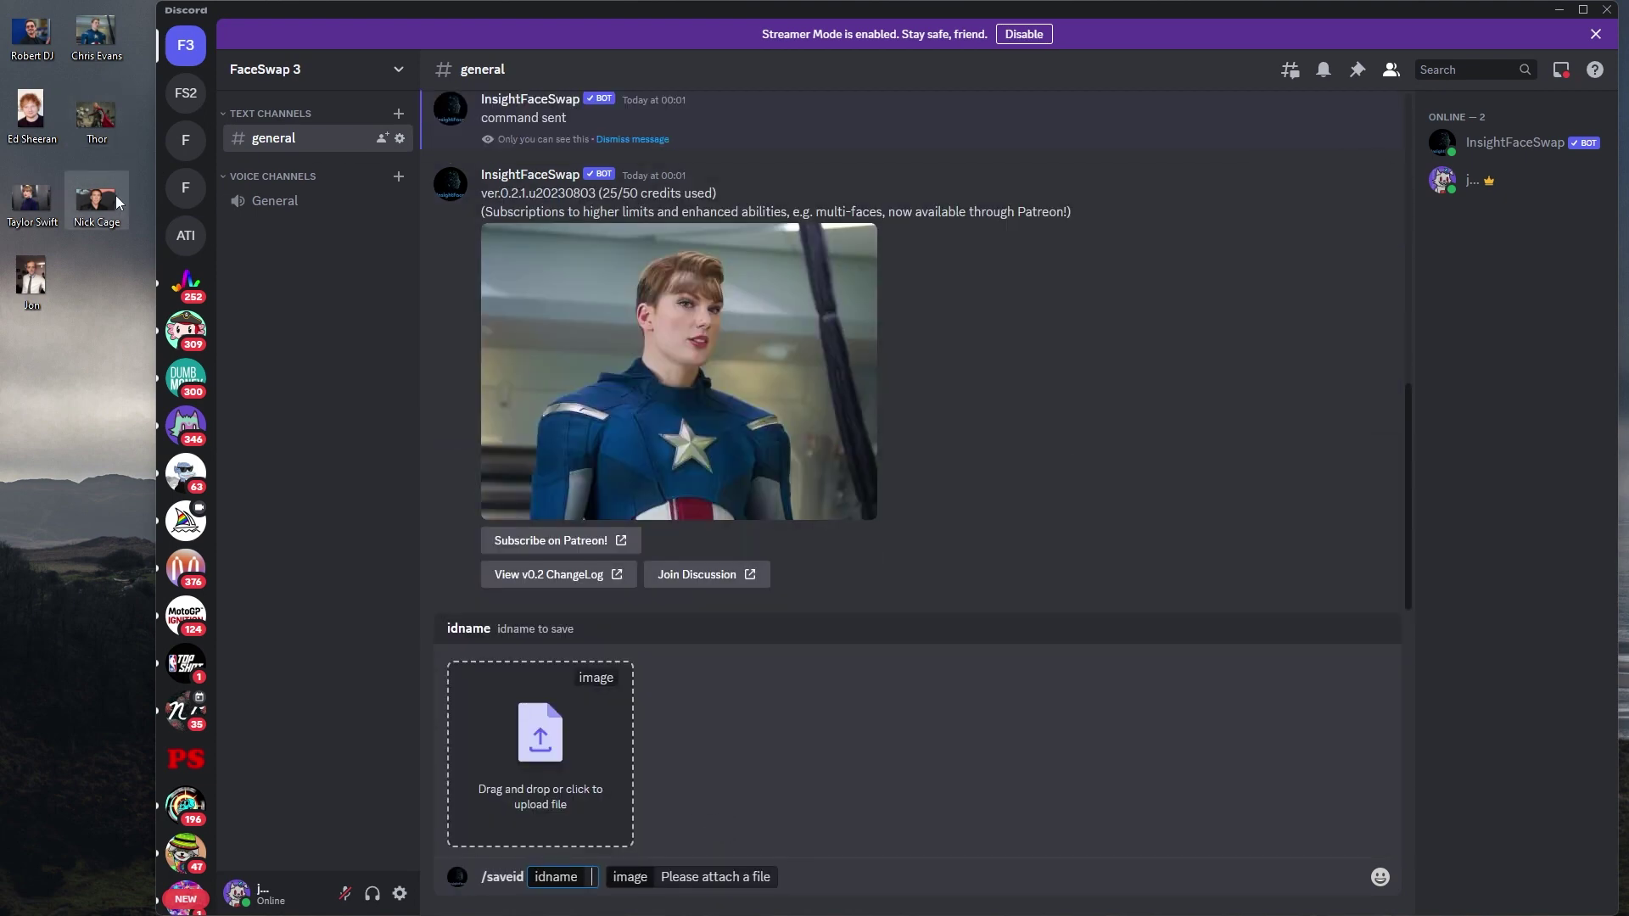
pyautogui.moveTo(111, 203); pyautogui.dragTo(537, 753)
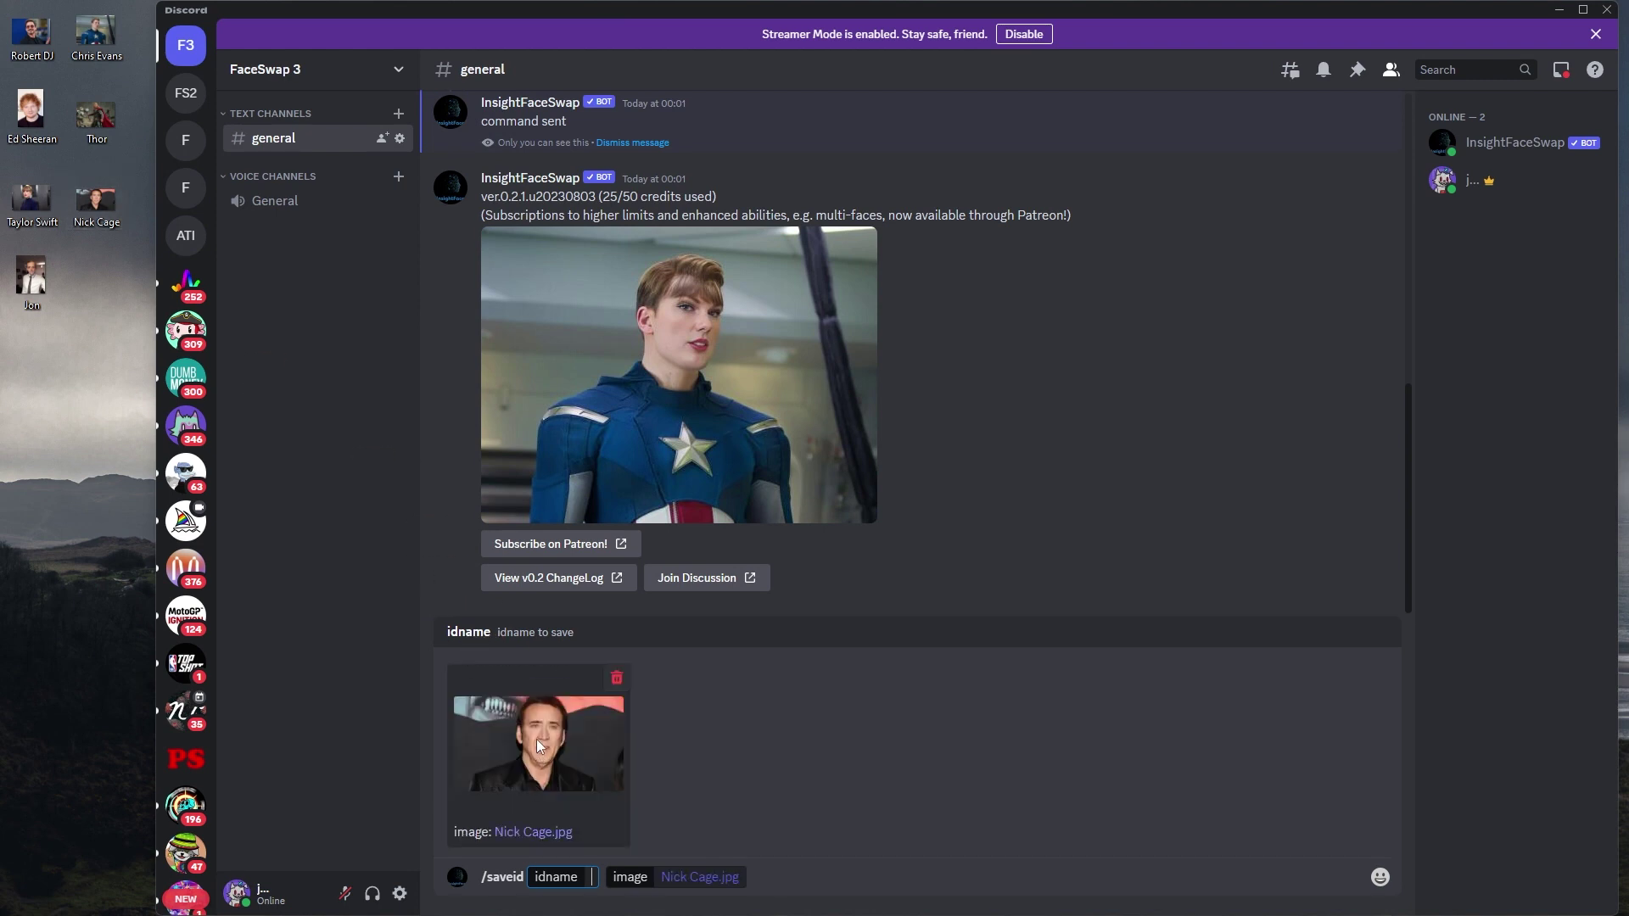
pyautogui.write('Nick')
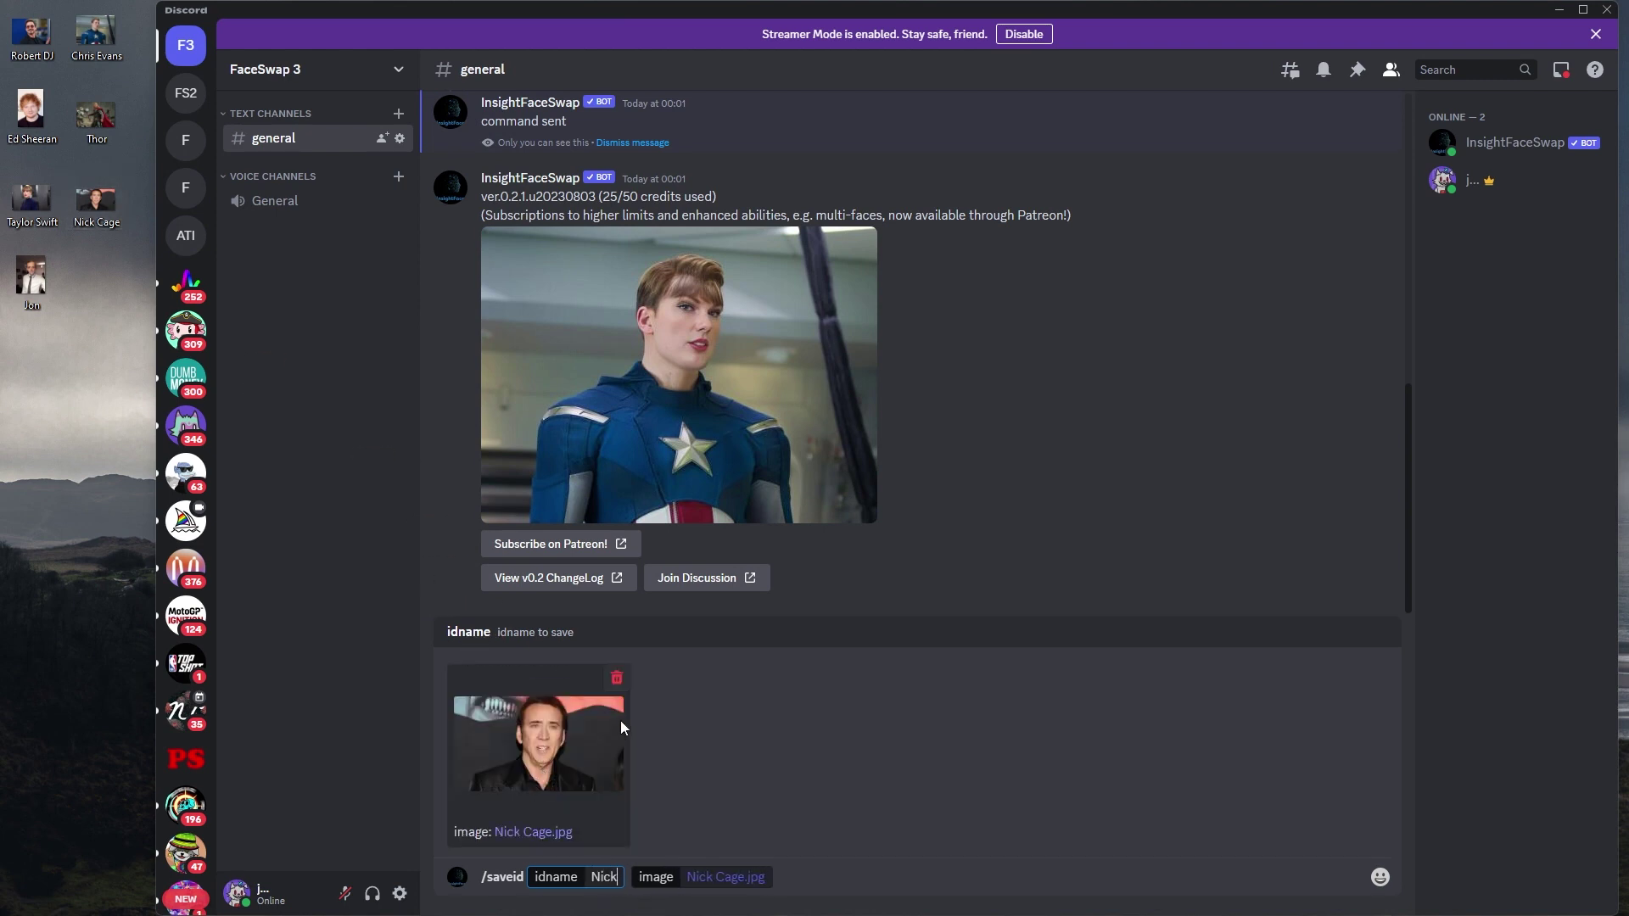
pyautogui.write('Cage')
pyautogui.press('Return')
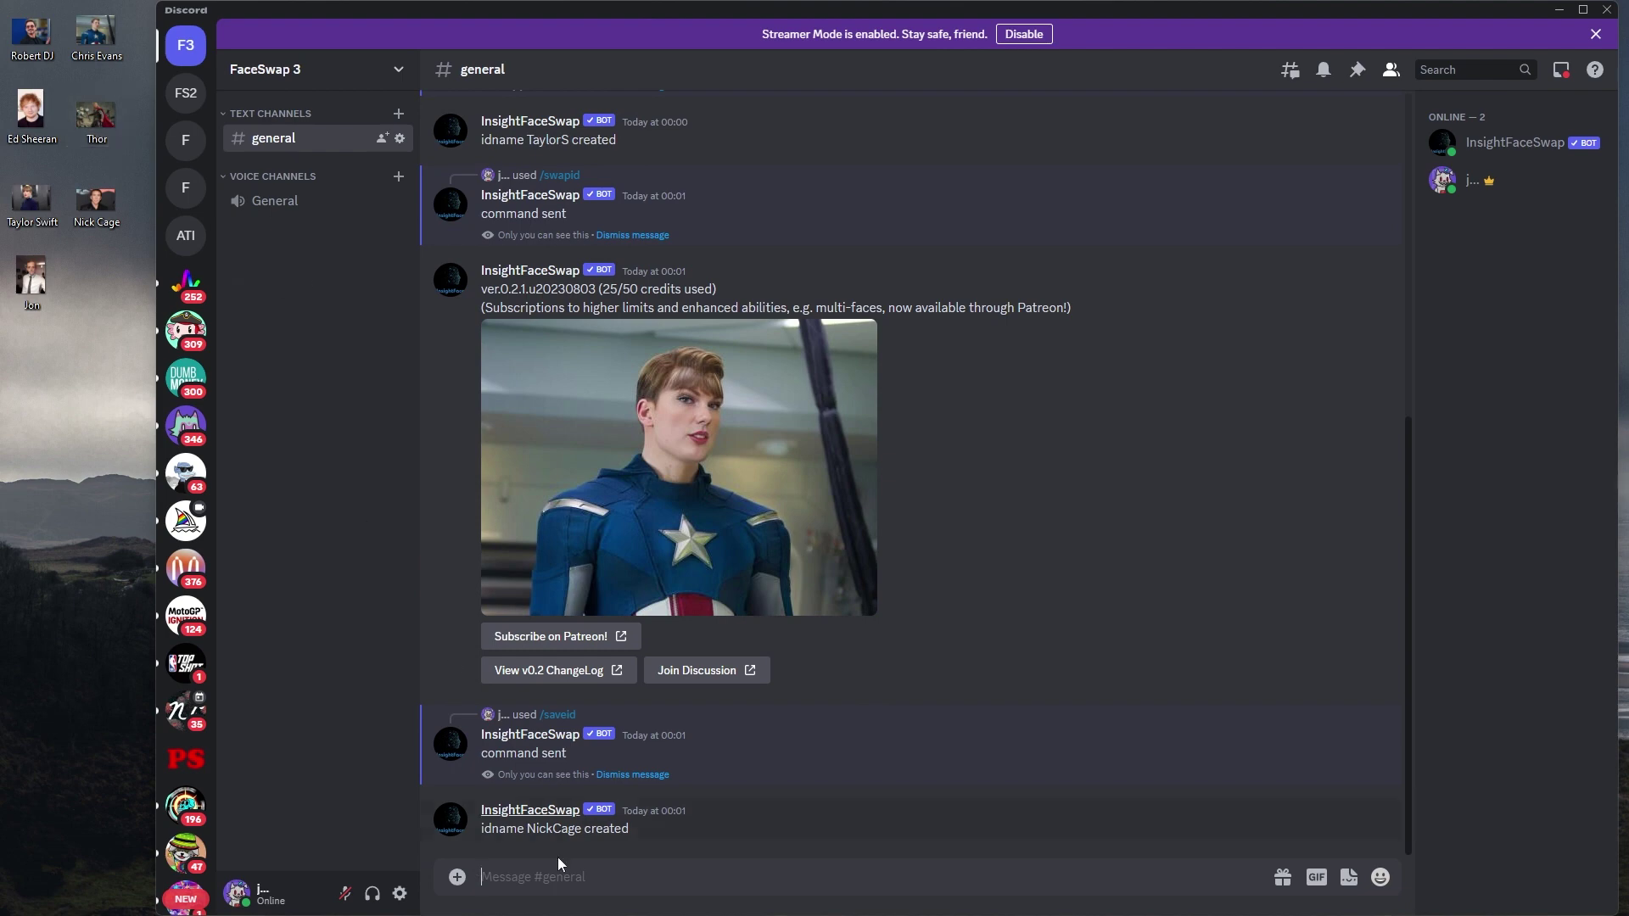
# Swap the NickCage face onto Thor.jpg with /swapid, then enlarge and close the result
pyautogui.write('/swap')
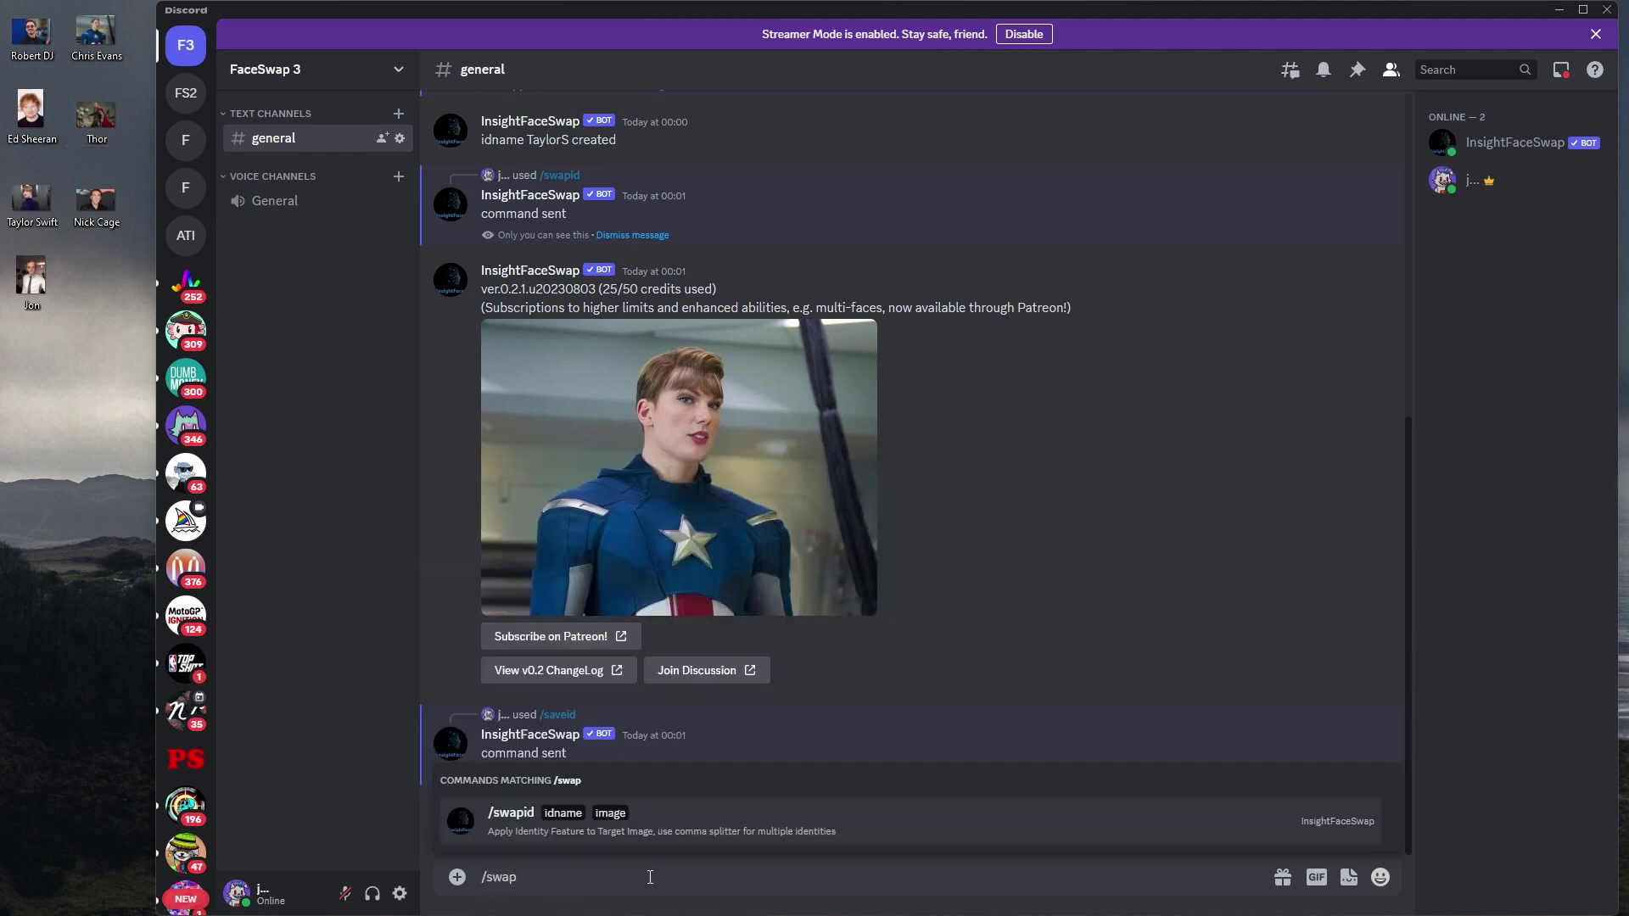
pyautogui.click(705, 832)
pyautogui.moveTo(96, 115); pyautogui.dragTo(526, 762)
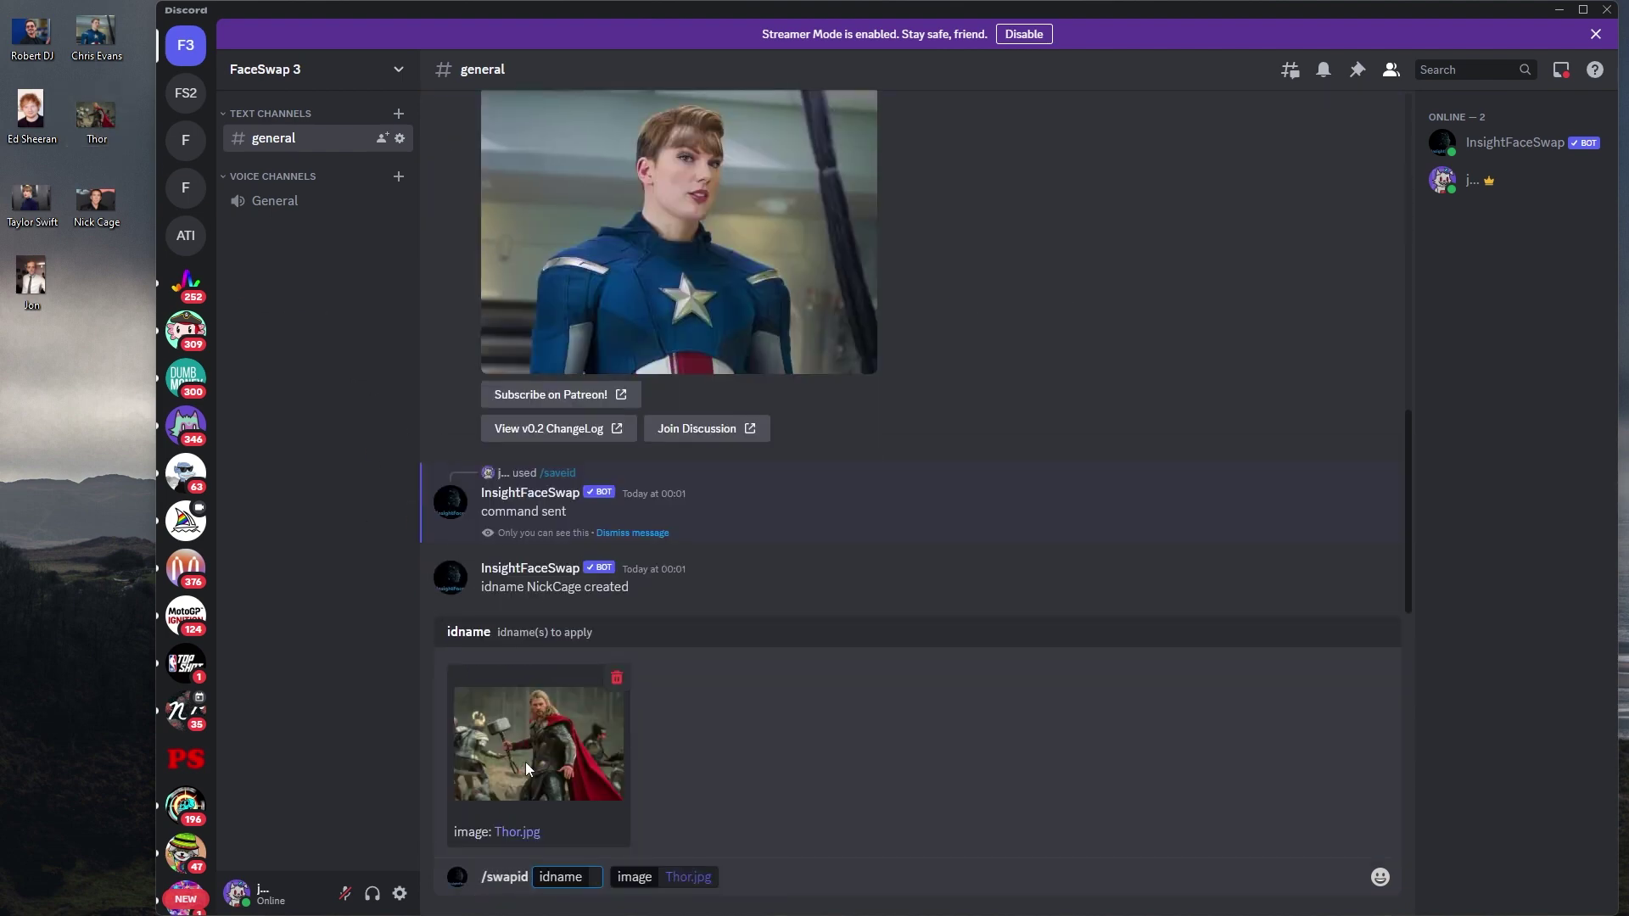
pyautogui.write('NickCage')
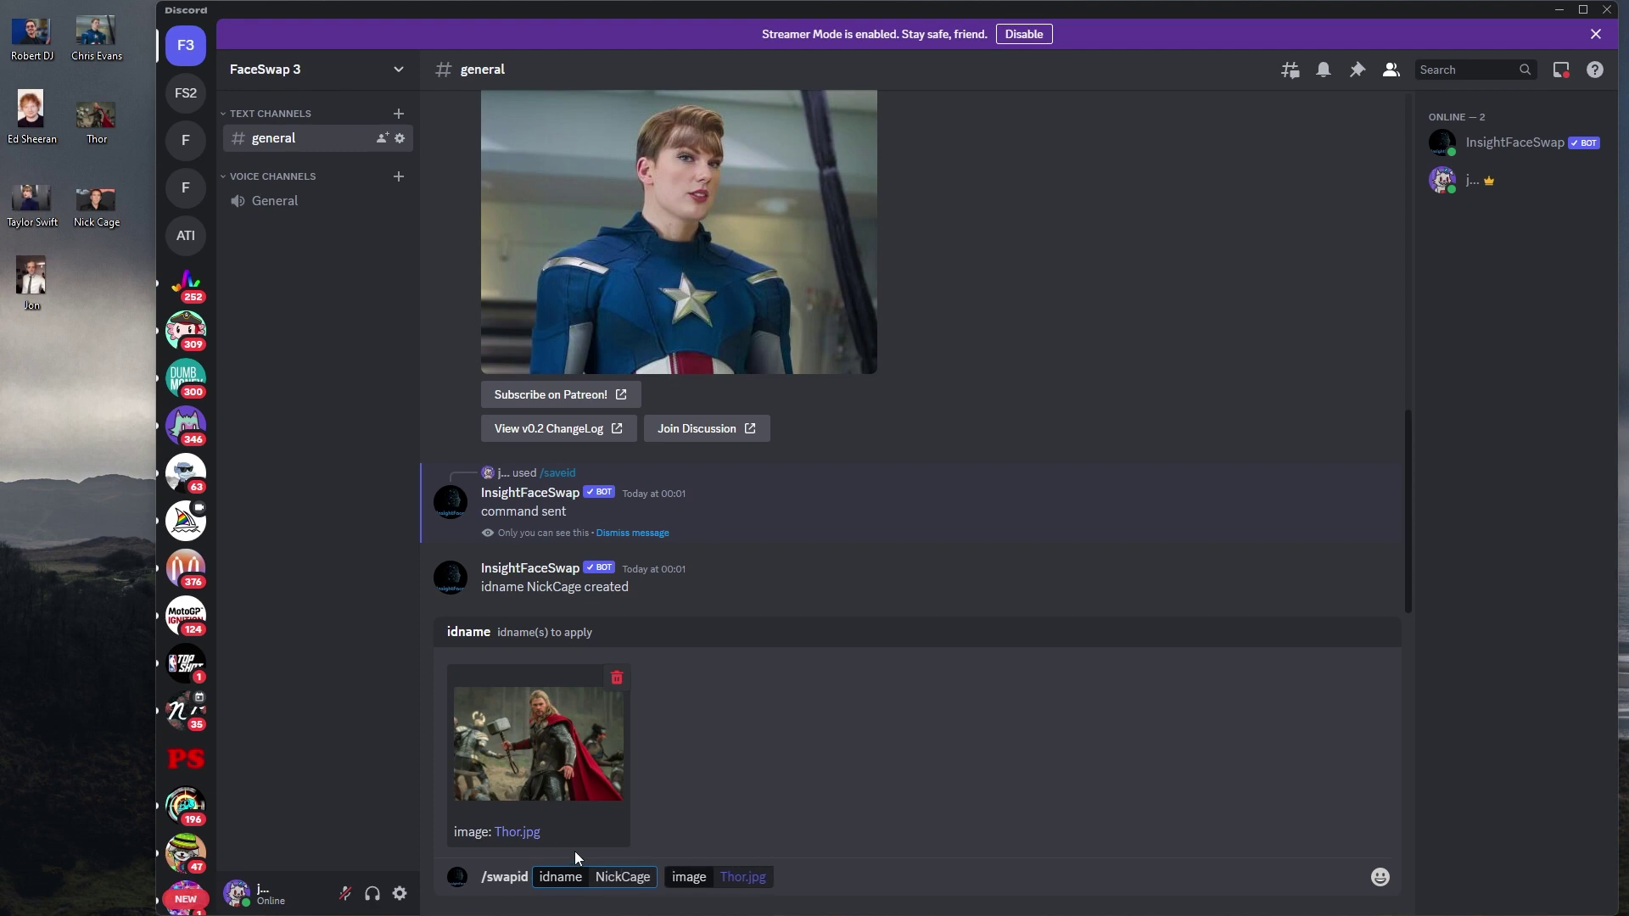
pyautogui.press('Return')
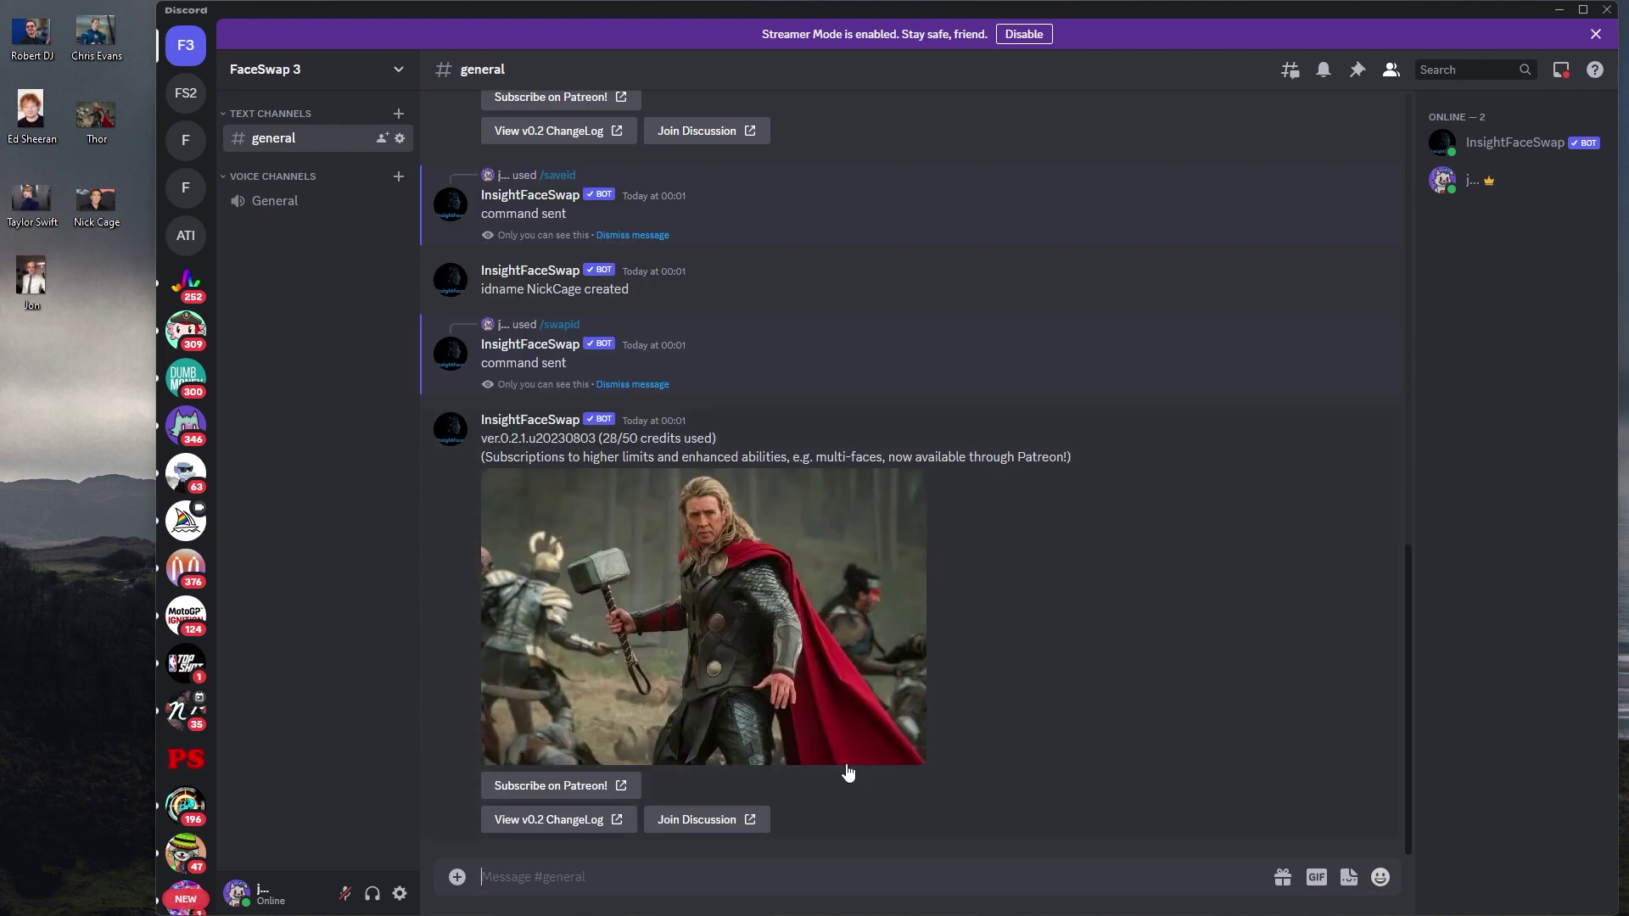
pyautogui.click(794, 646)
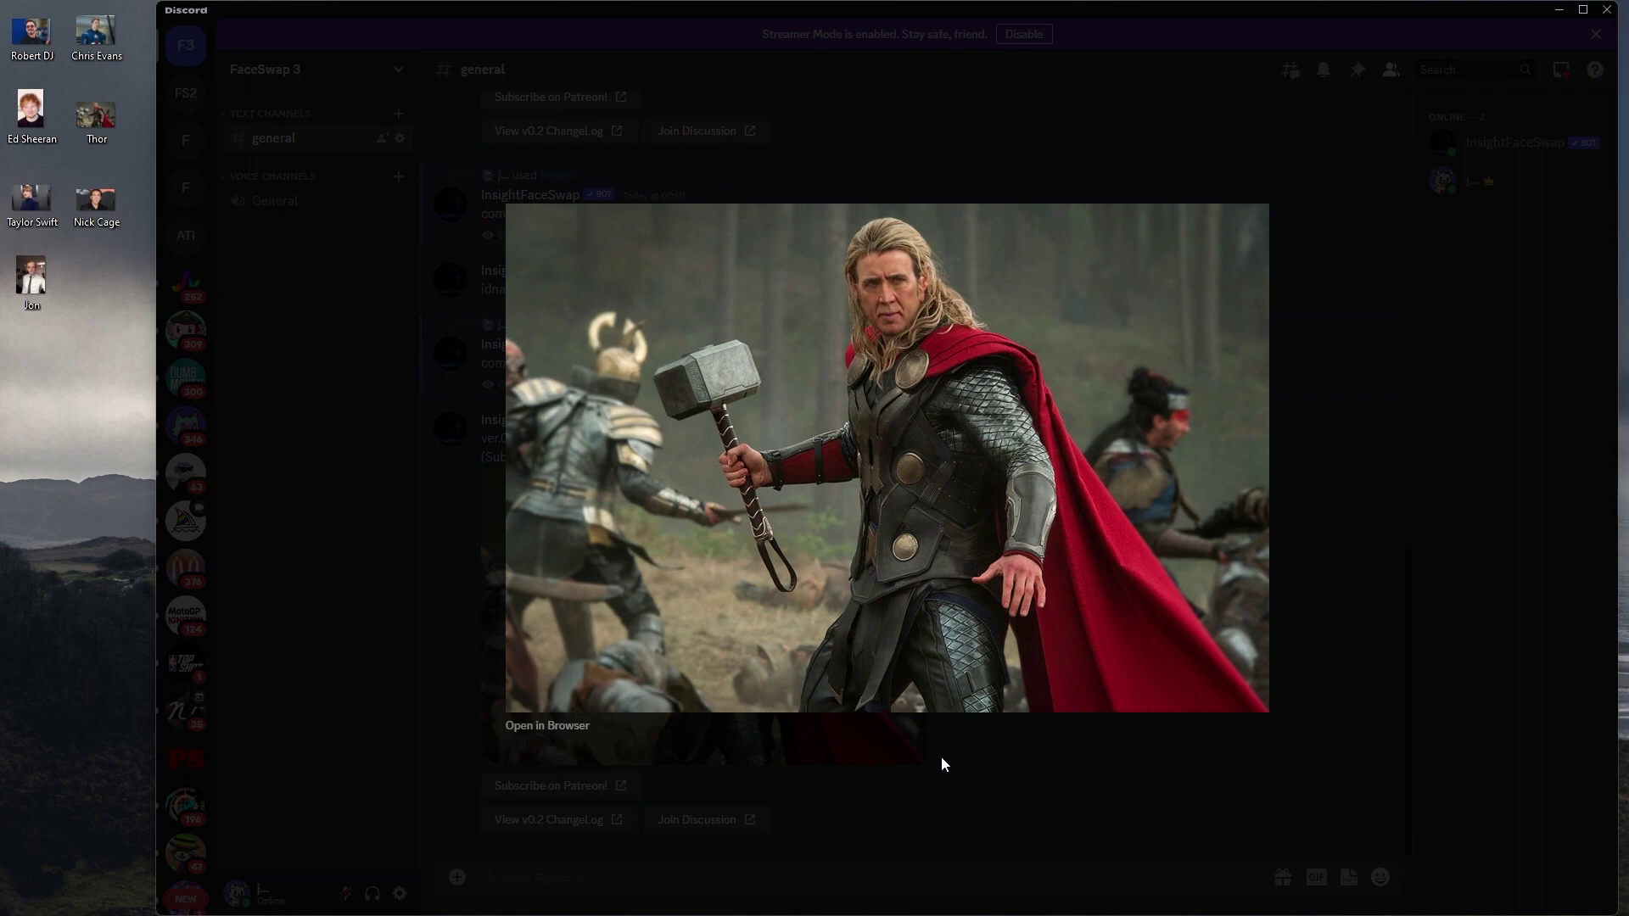
pyautogui.click(978, 832)
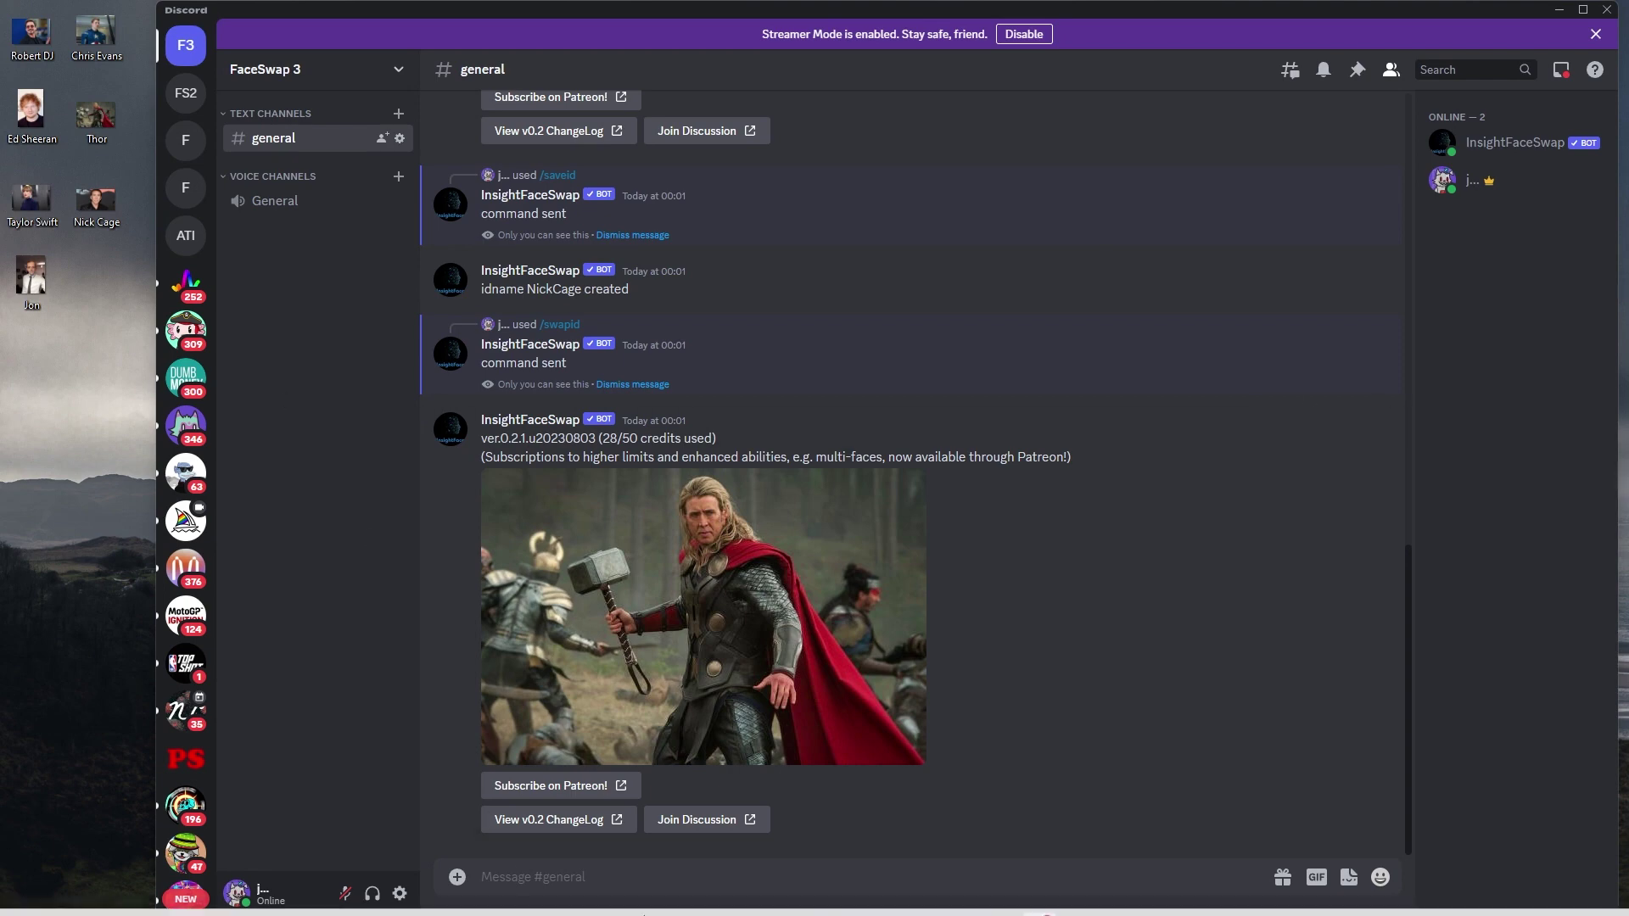
# Save a face ID named Rob from Robert DJ.jpg using /saveid
pyautogui.click(572, 864)
pyautogui.write('/save')
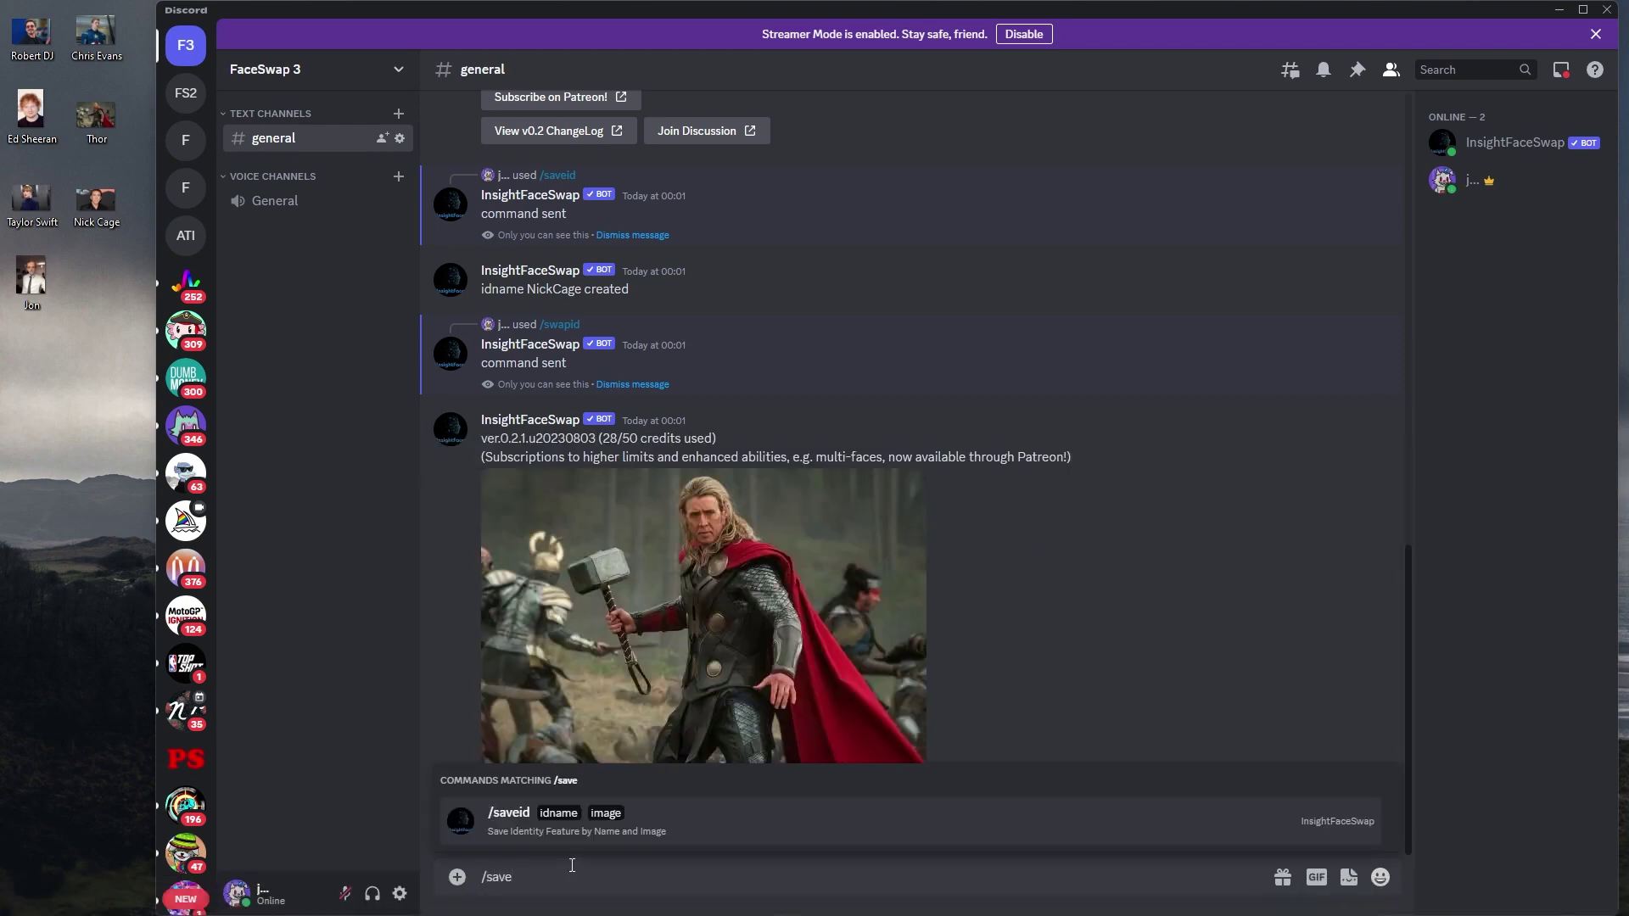
pyautogui.click(735, 818)
pyautogui.moveTo(30, 34); pyautogui.dragTo(501, 718)
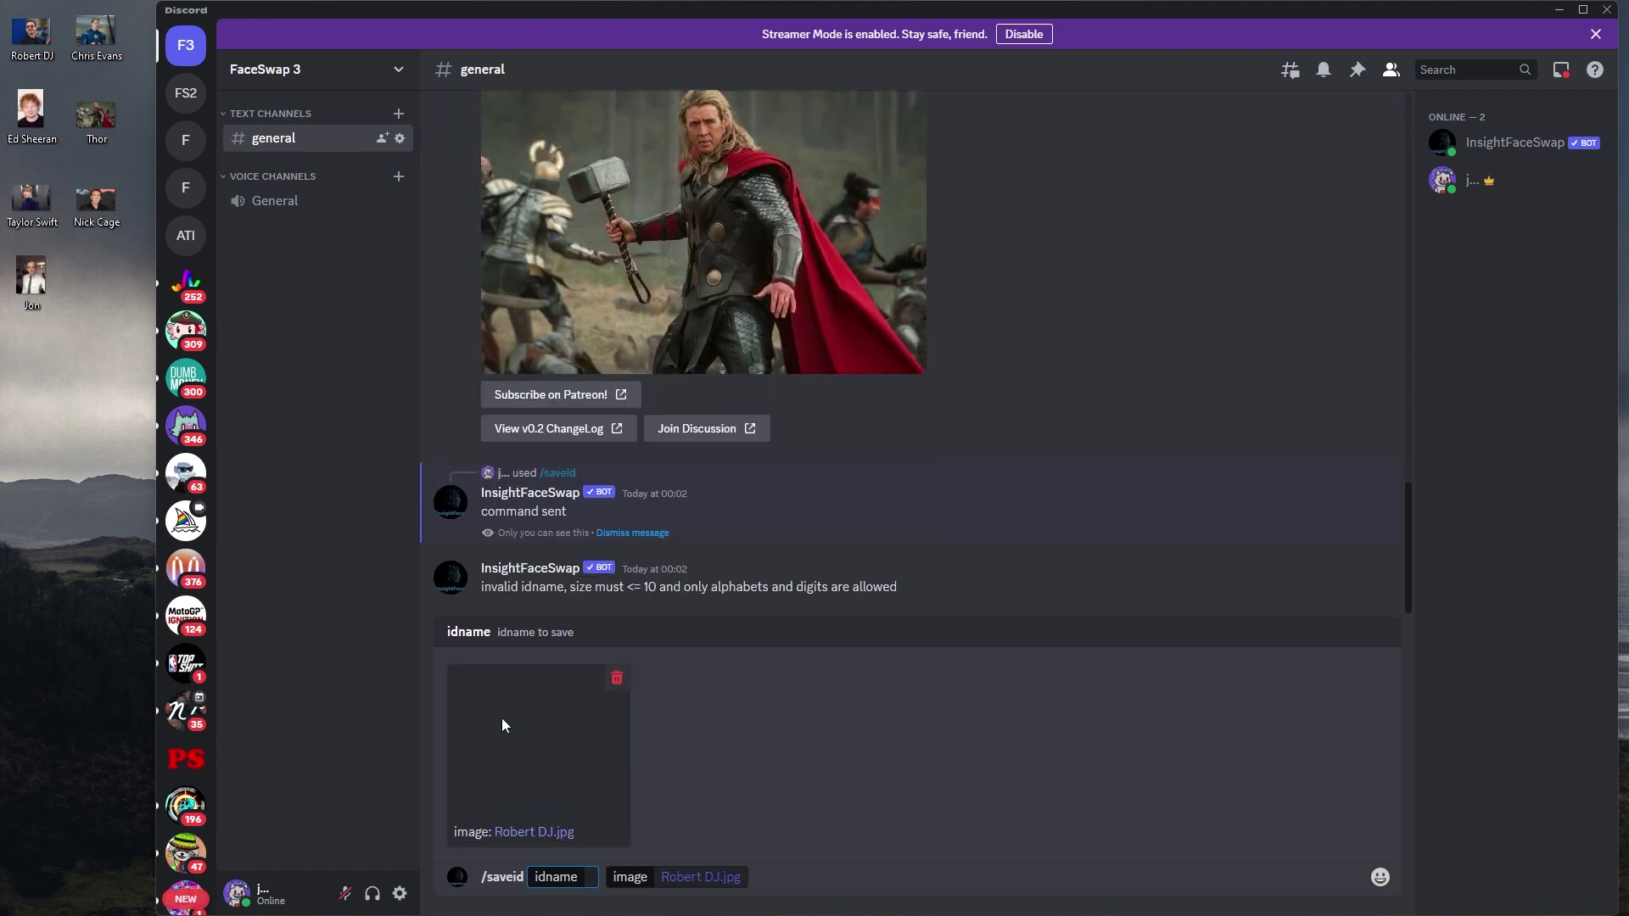
pyautogui.write('Rob')
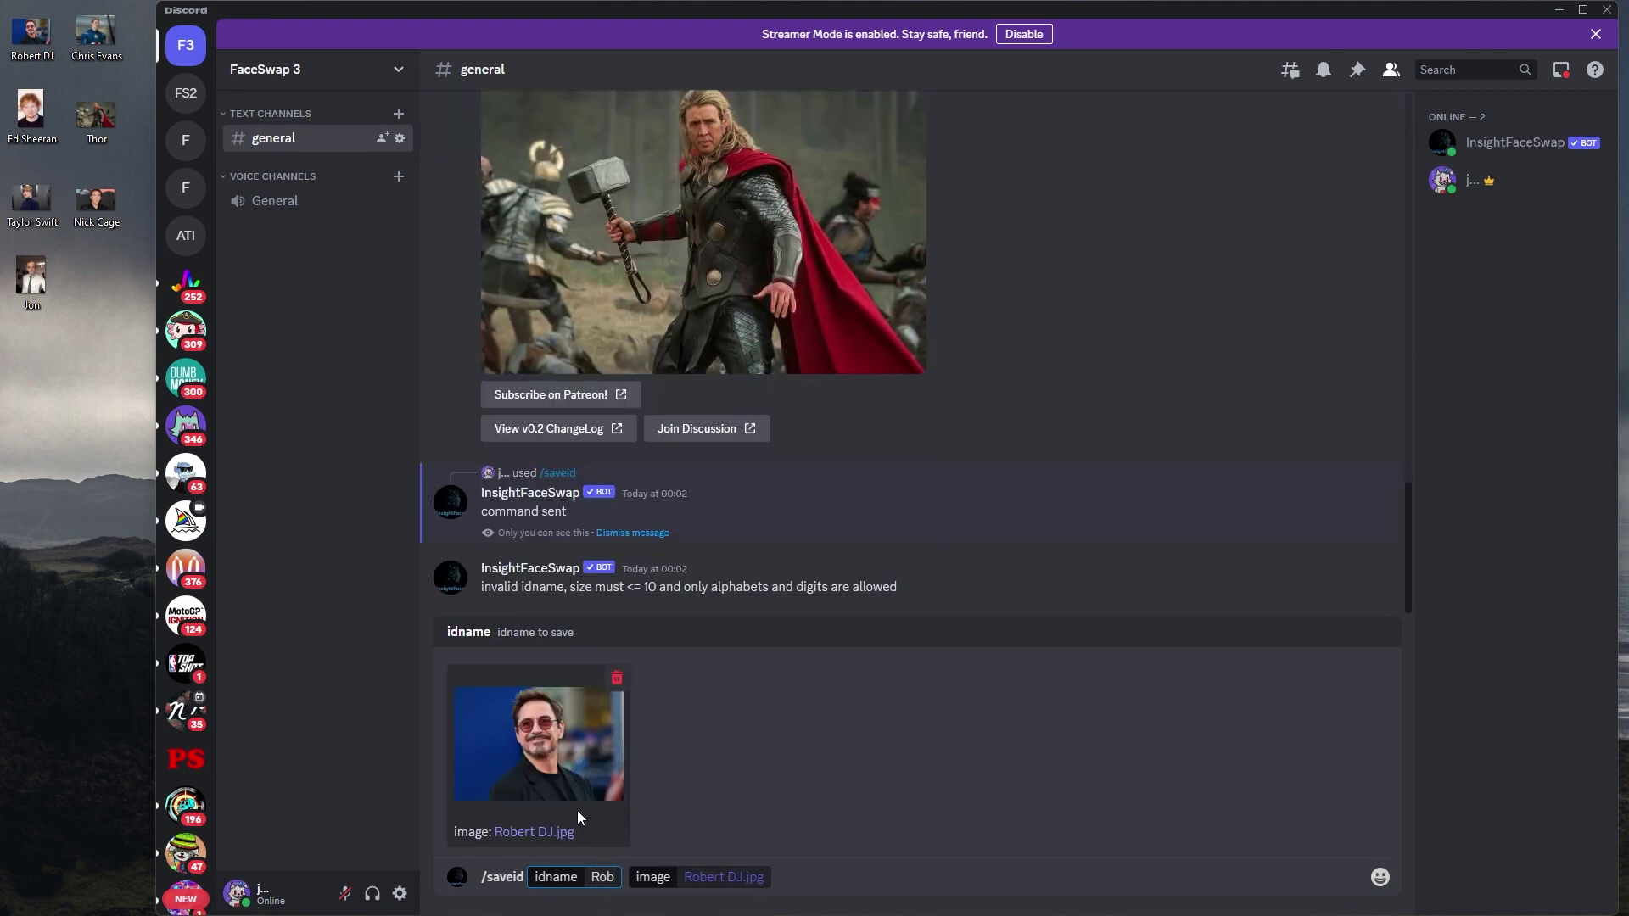
pyautogui.press('Return')
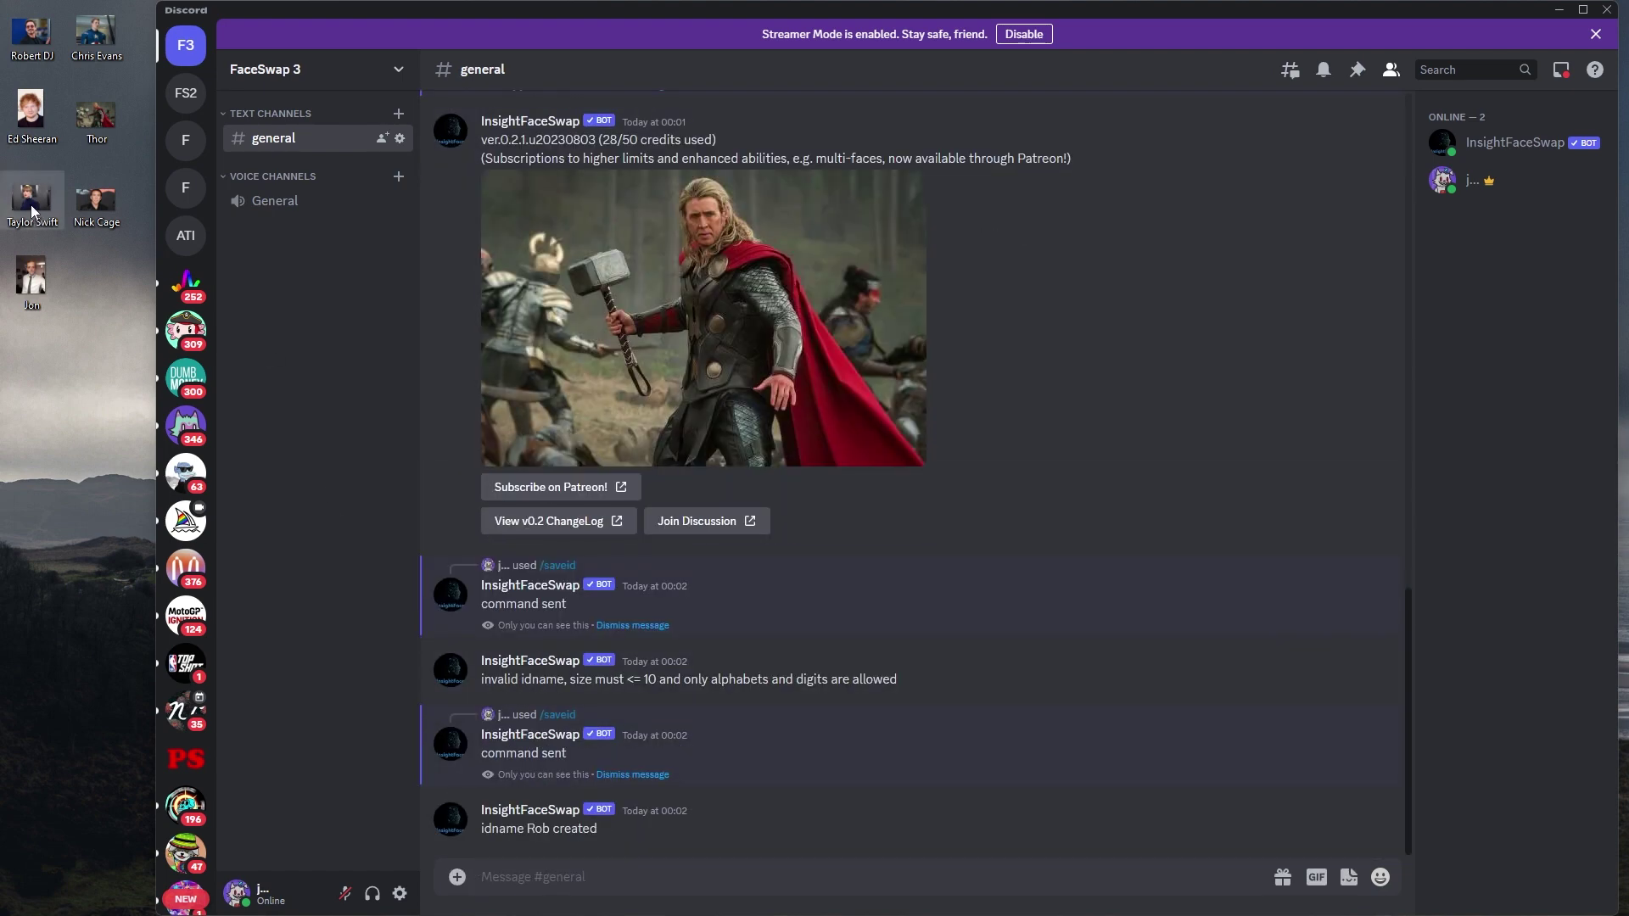
# Swap the Rob face onto Taylor Swift.jpg with /swapid, then enlarge and close the result
pyautogui.write('/sw')
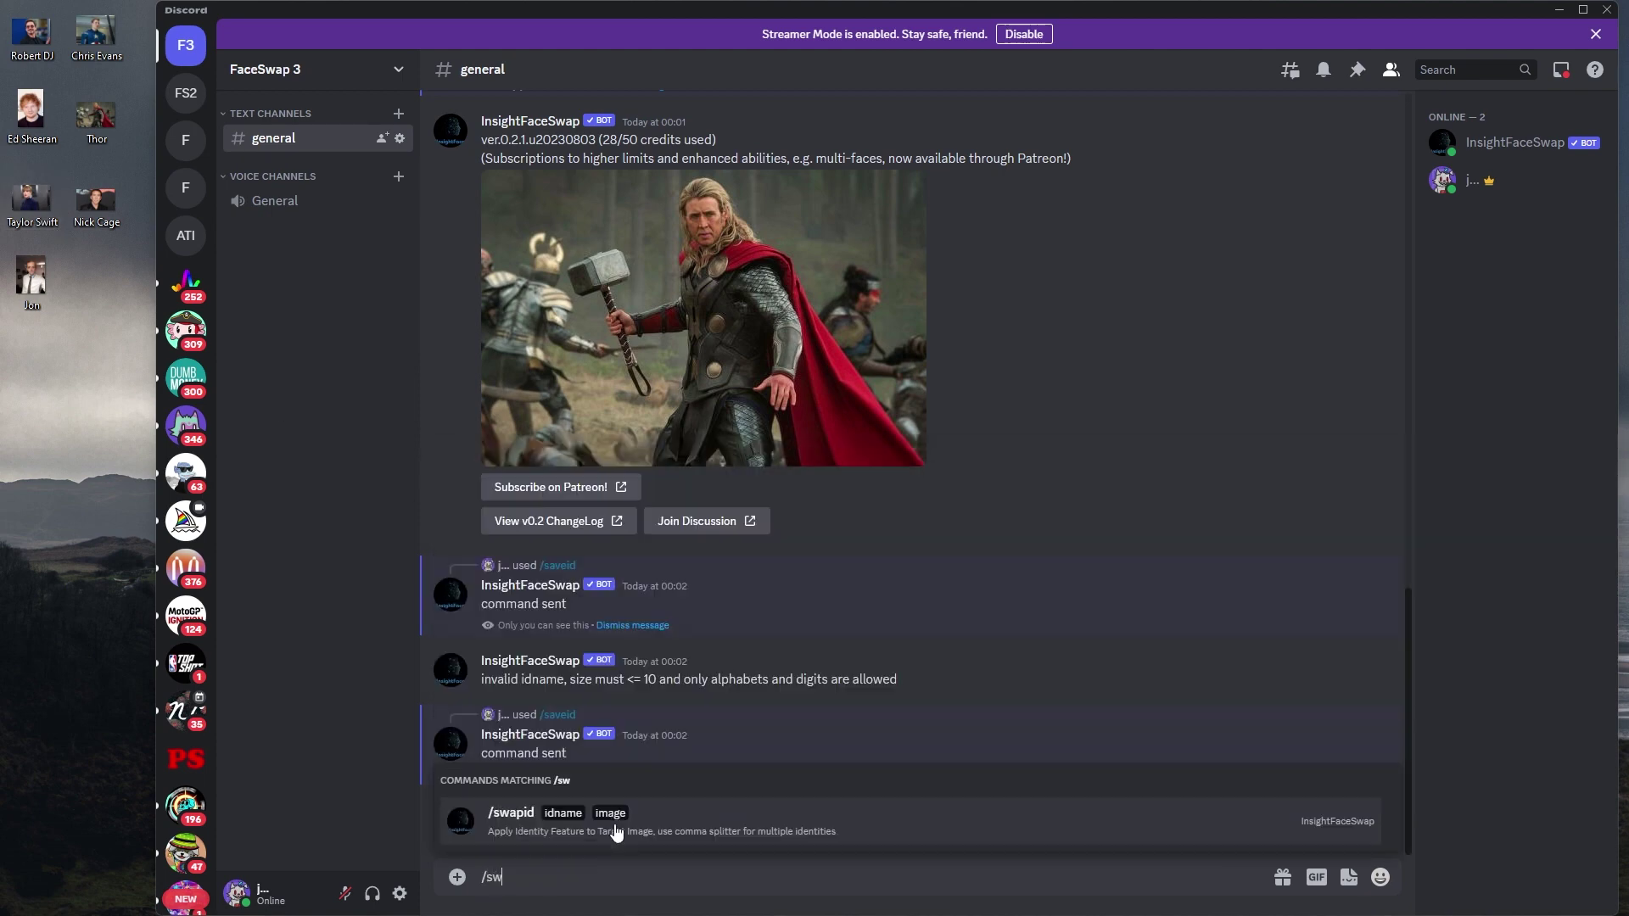
pyautogui.write('apid')
pyautogui.click(755, 834)
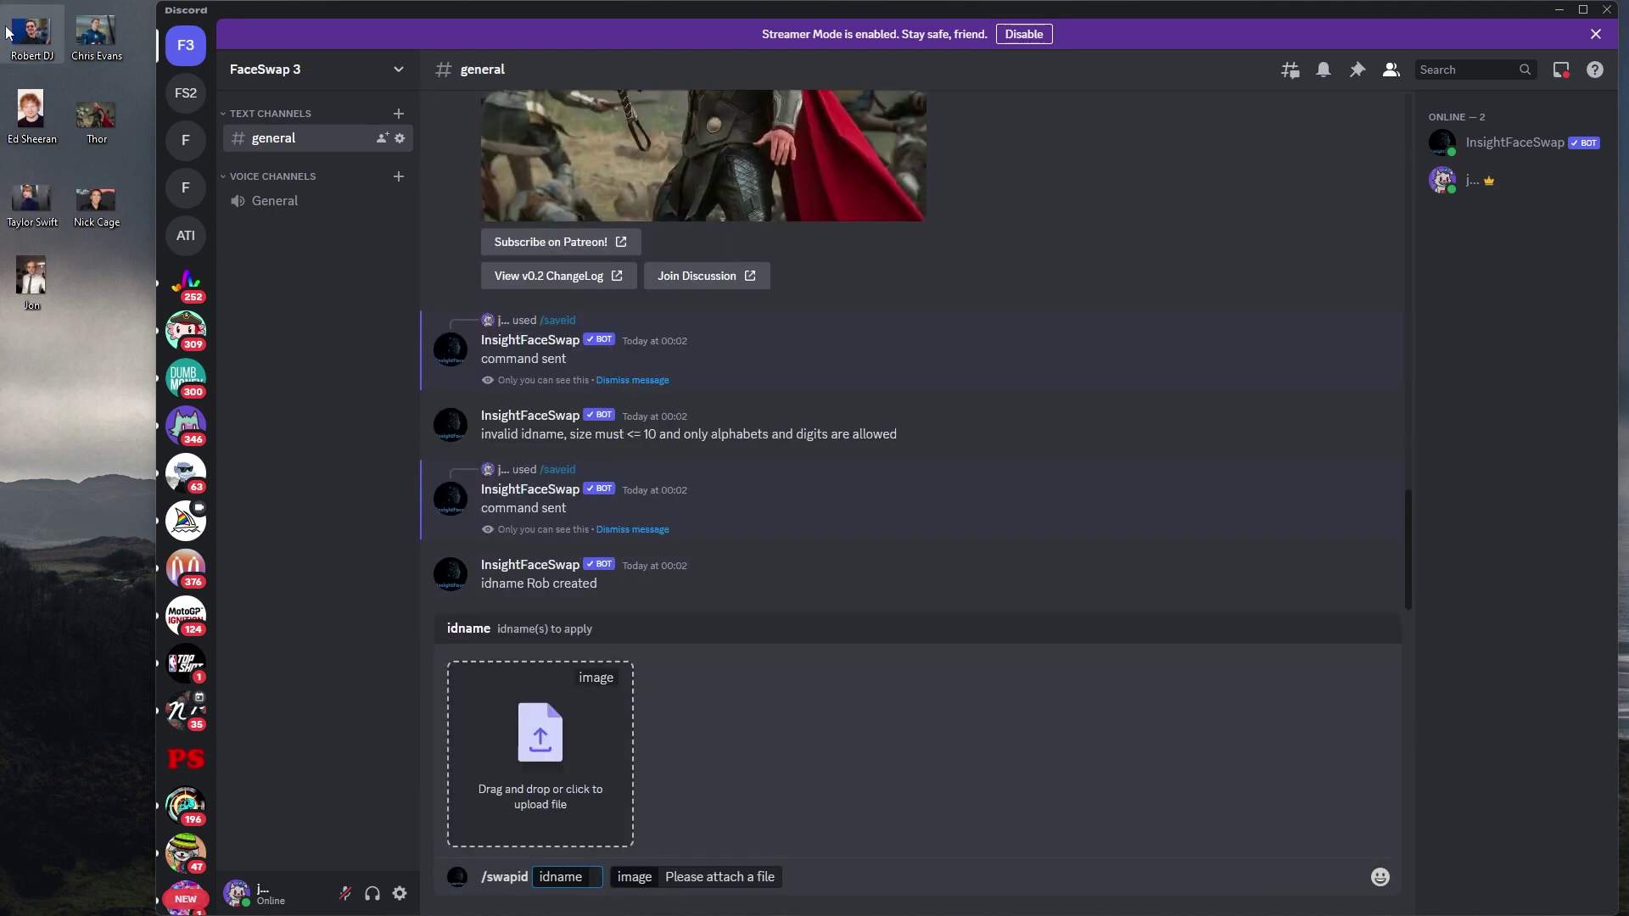
pyautogui.moveTo(31, 200); pyautogui.dragTo(538, 726)
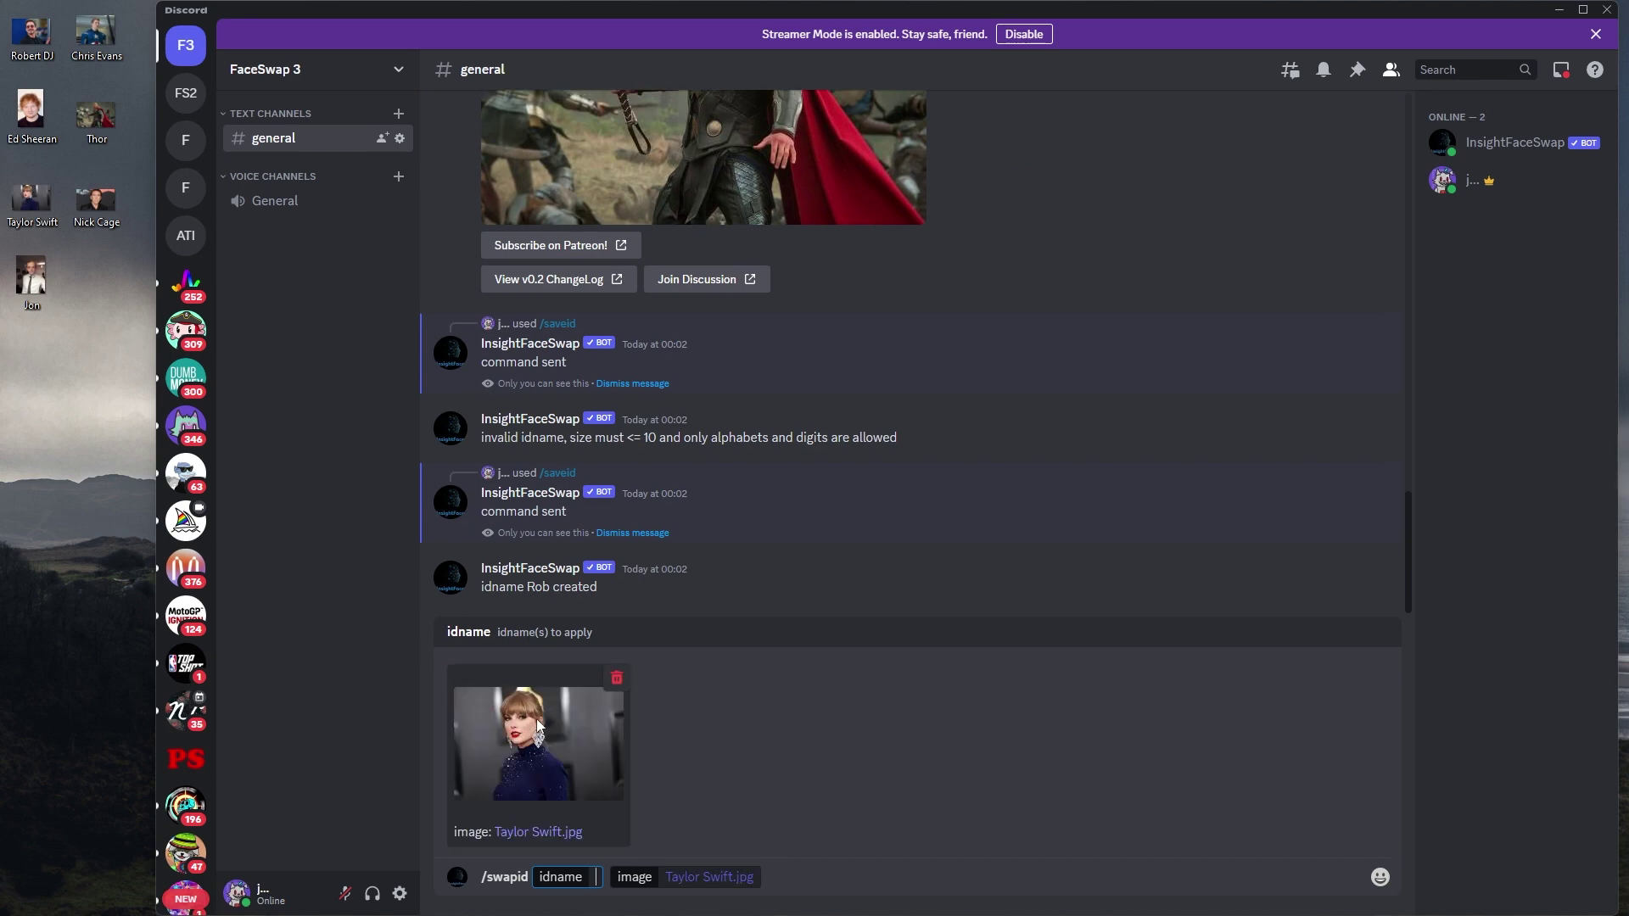
pyautogui.write('Rob')
pyautogui.press('Return')
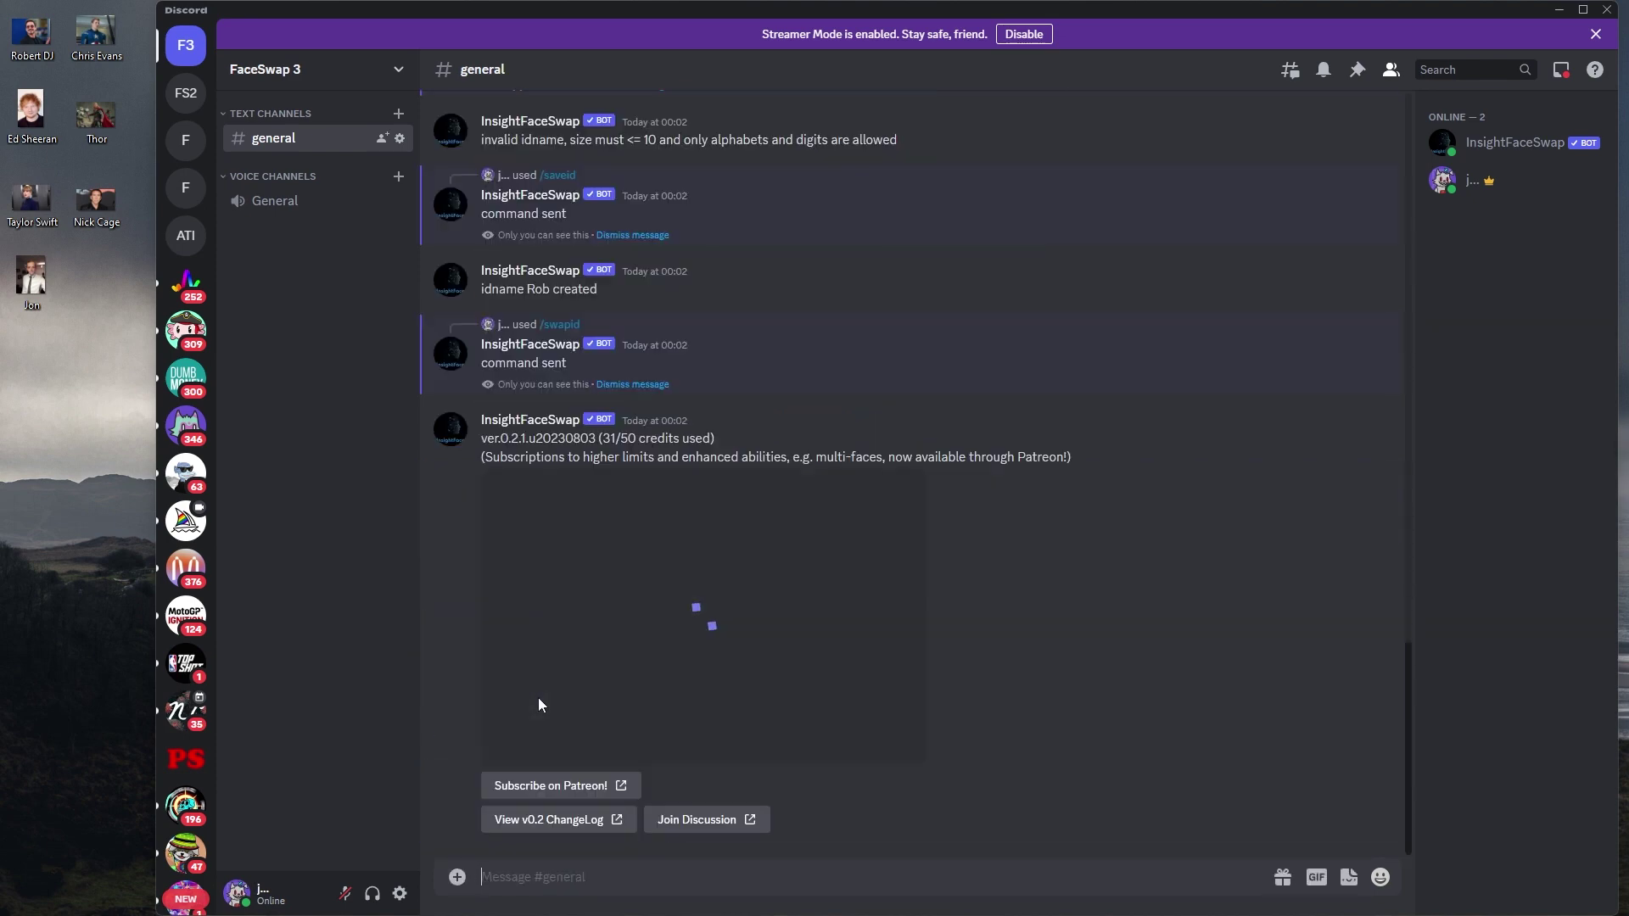
pyautogui.click(687, 628)
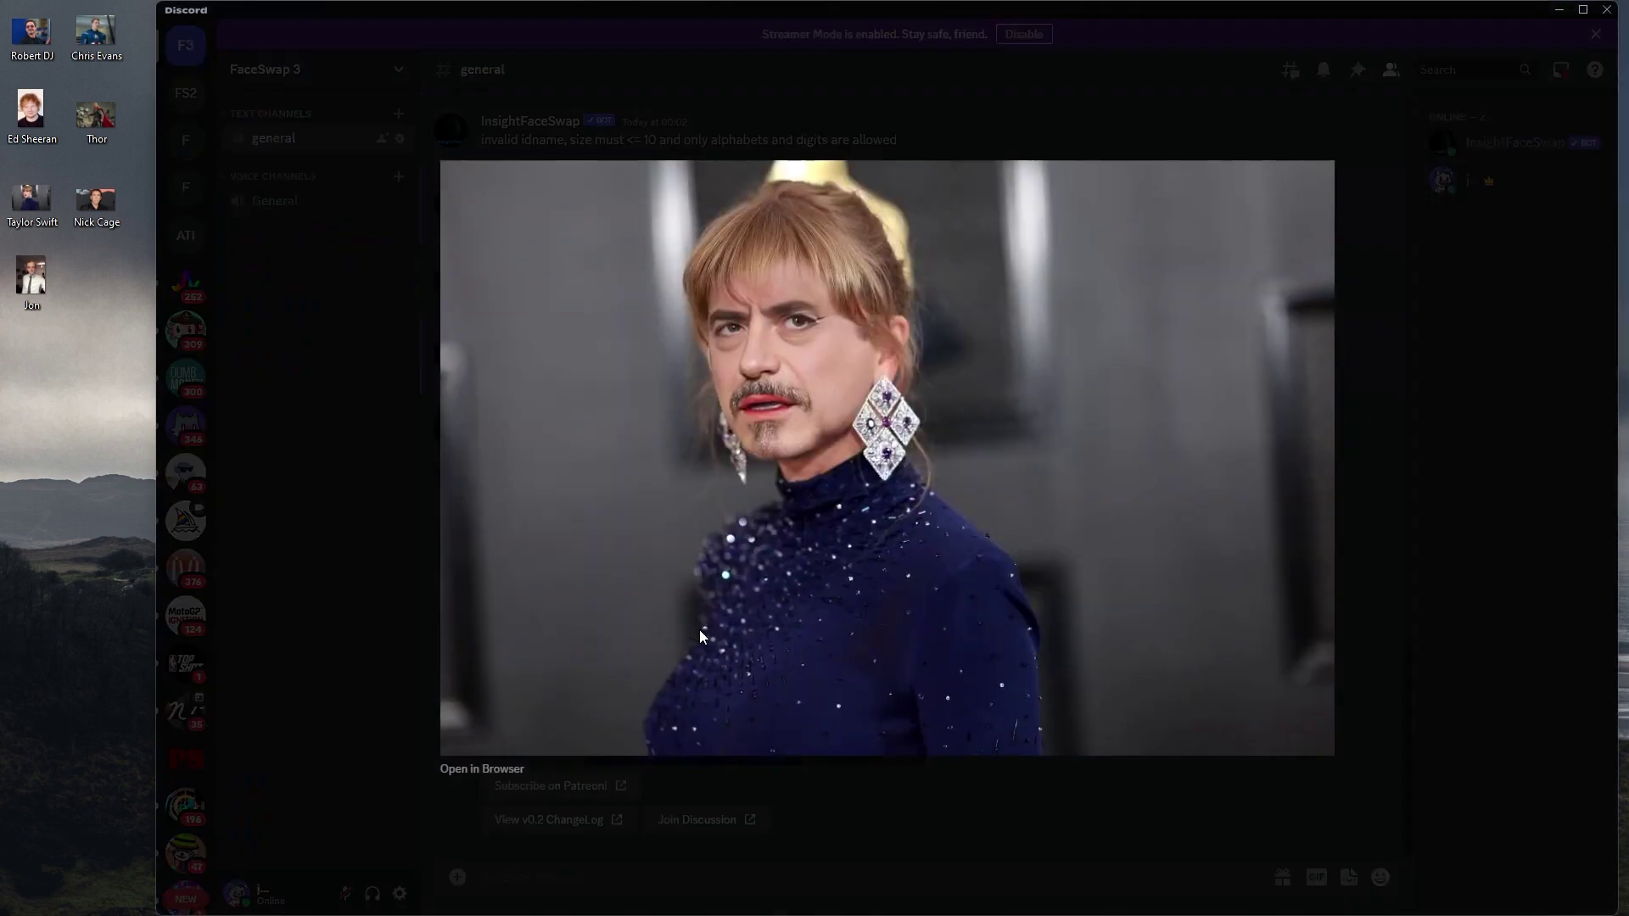
pyautogui.click(939, 803)
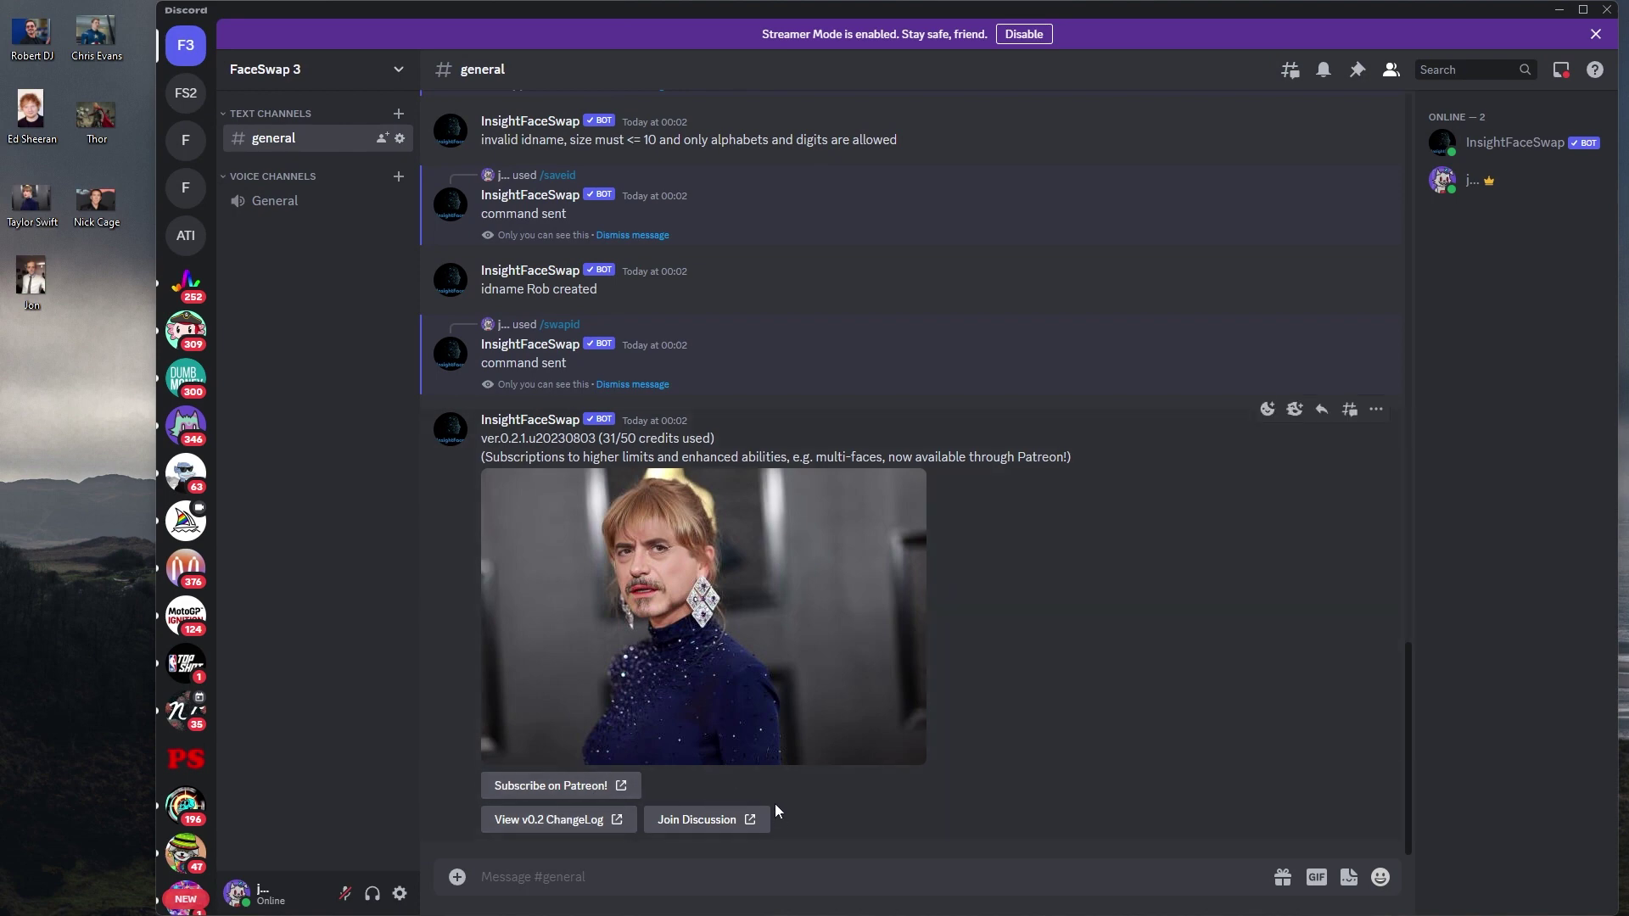
# Switch to the Midjourney server and jump back to its earliest unread messages
pyautogui.click(182, 516)
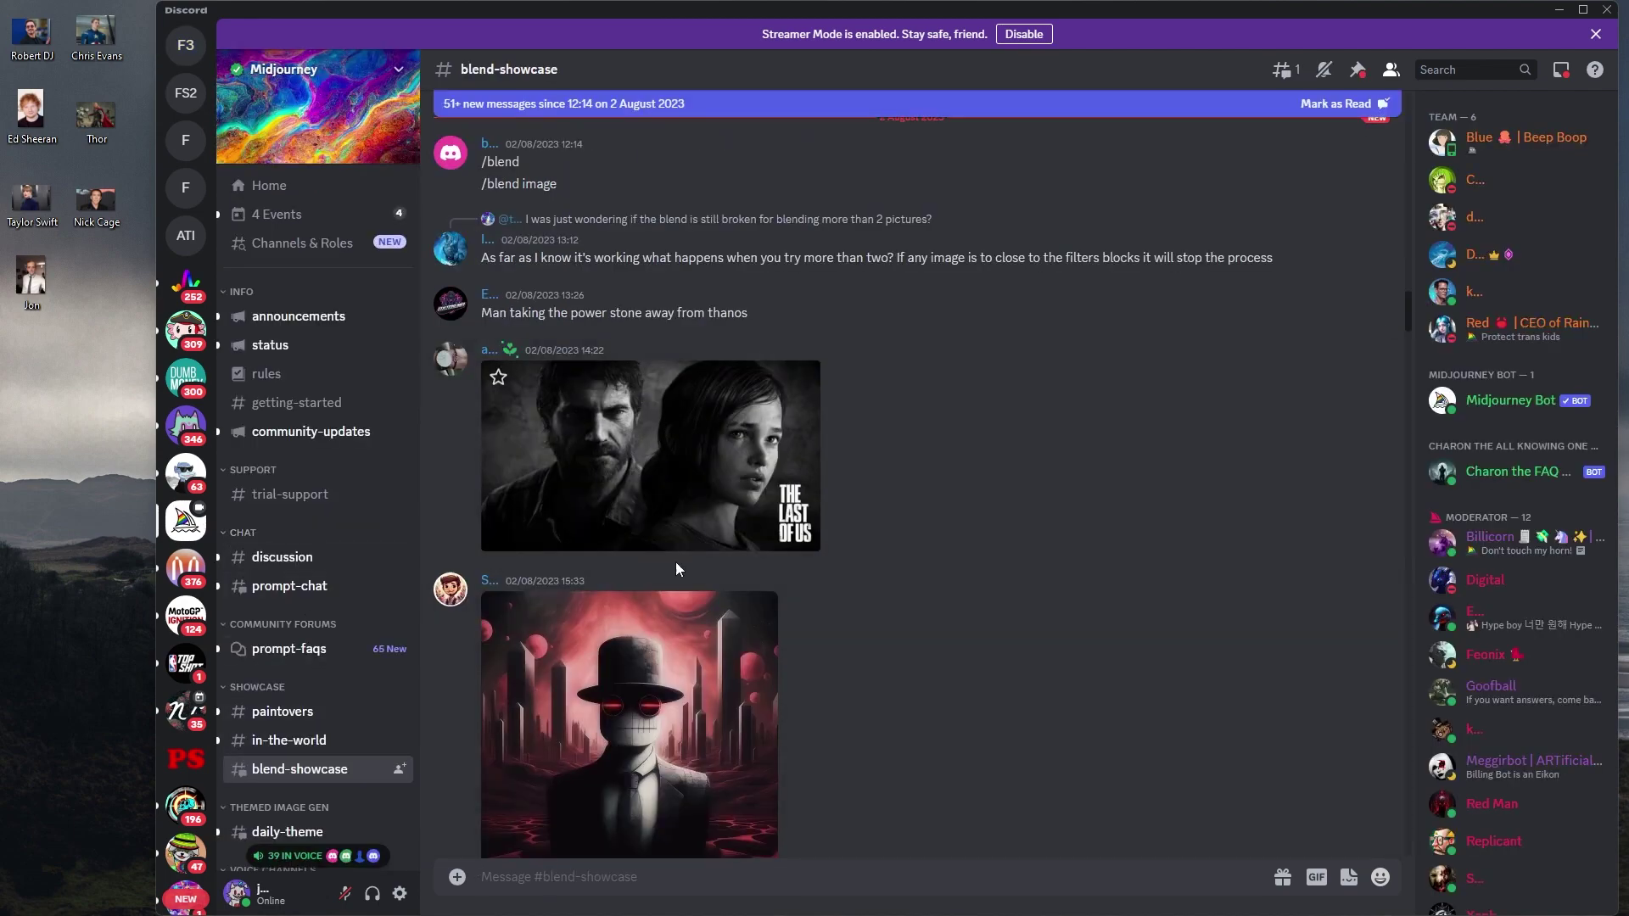
pyautogui.scroll(-10, 676, 562)
pyautogui.scroll(-10, 676, 562)
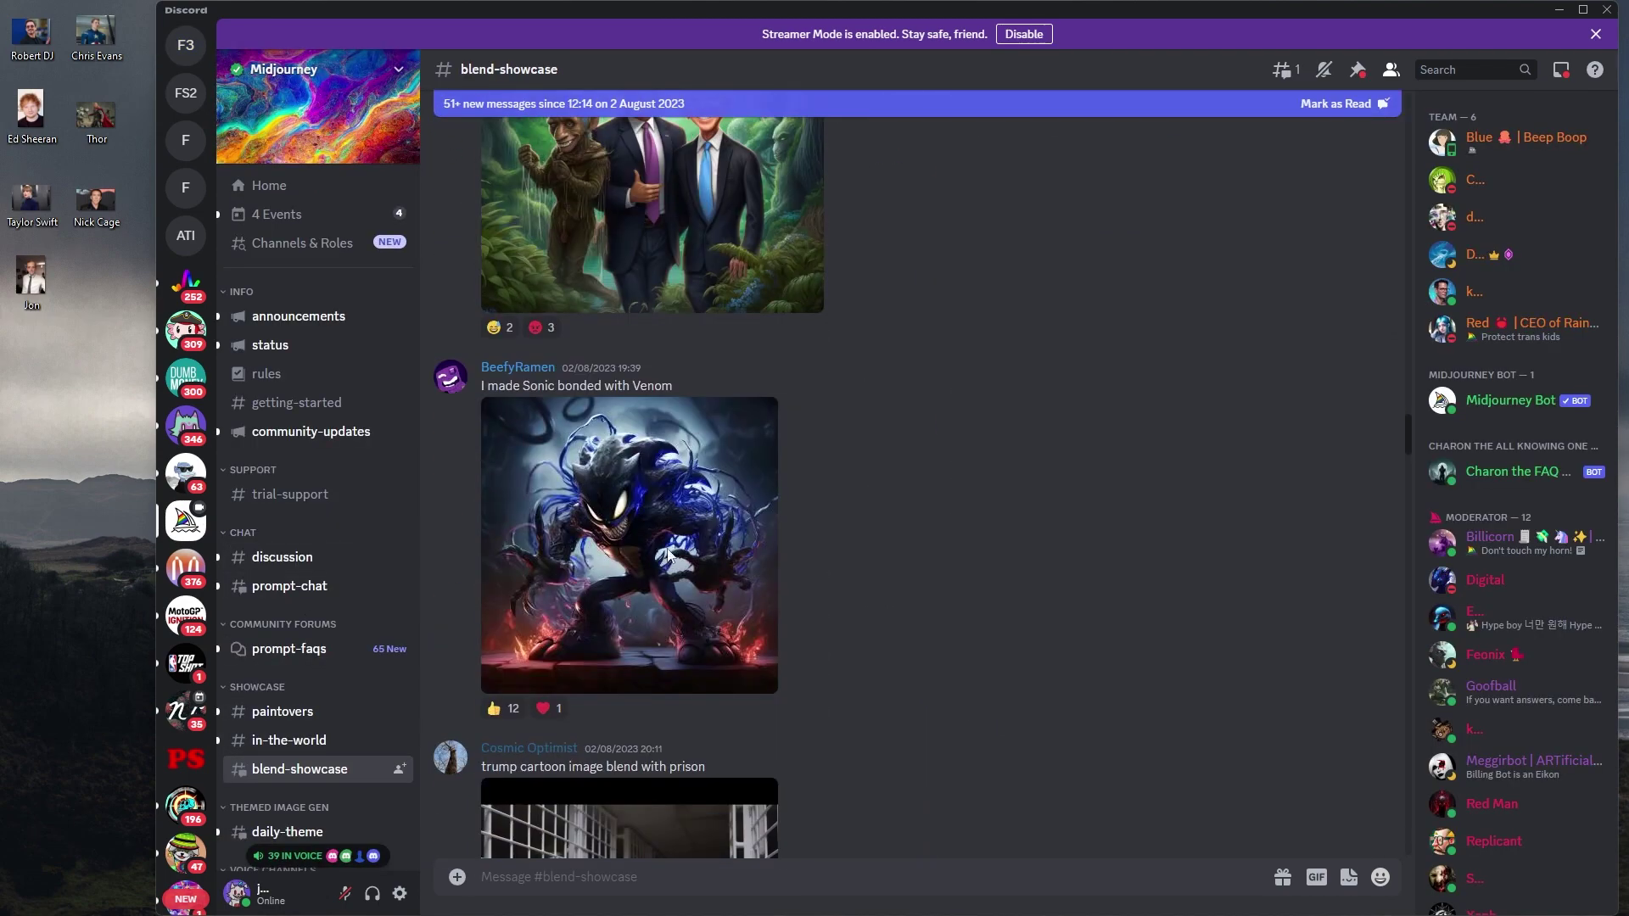
pyautogui.scroll(-5, 664, 573)
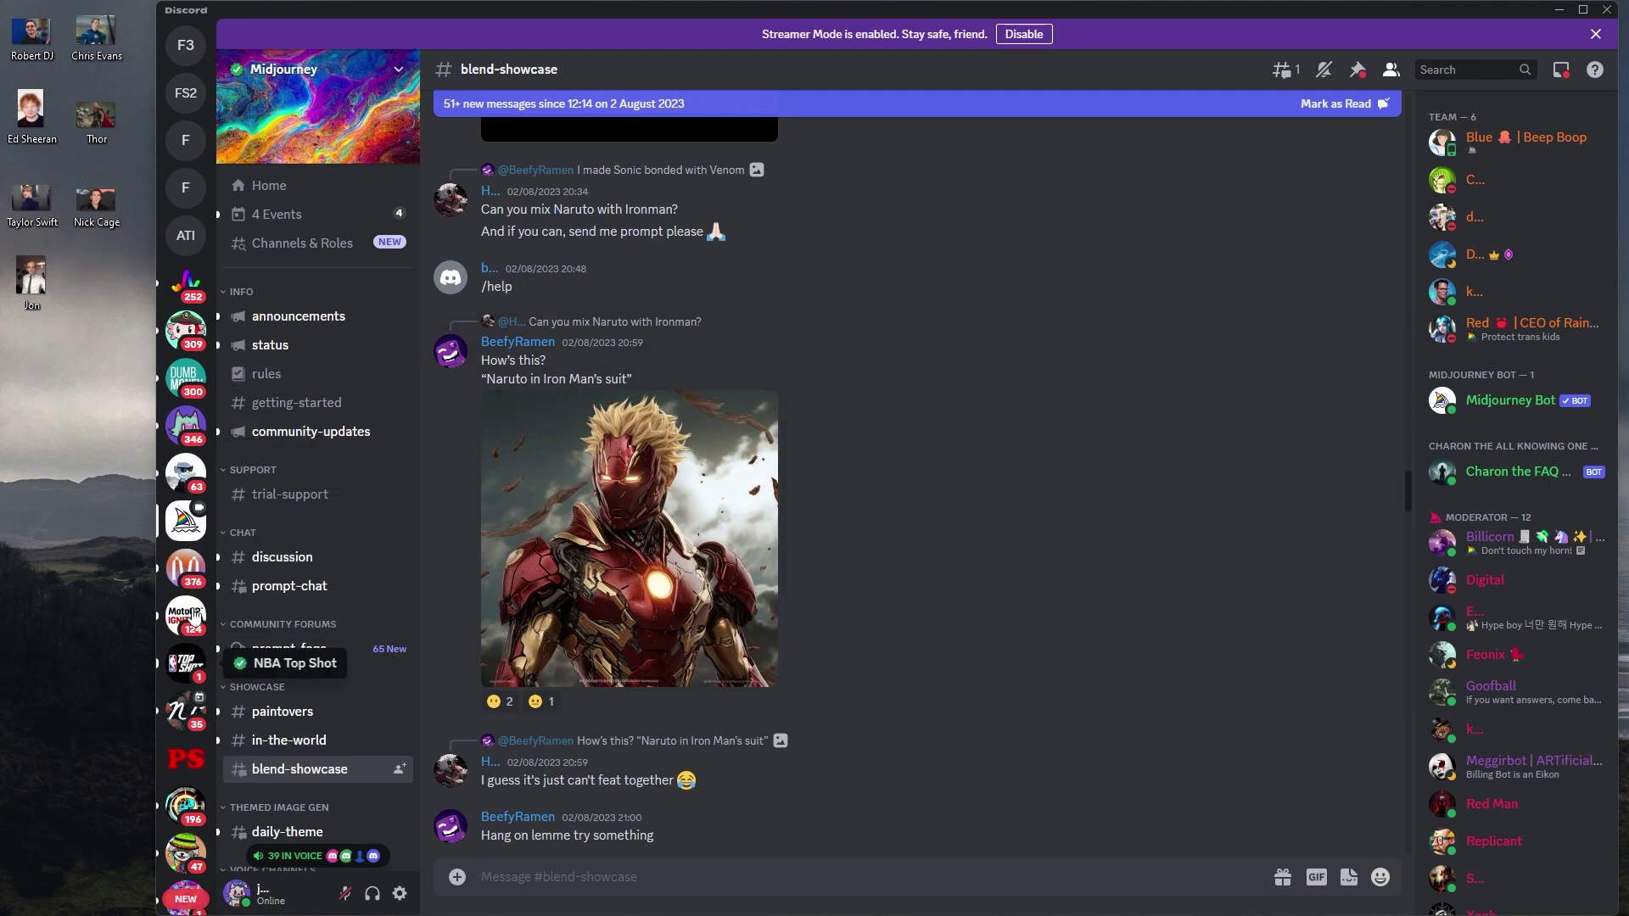
pyautogui.scroll(-3, 193, 742)
pyautogui.scroll(4, 194, 745)
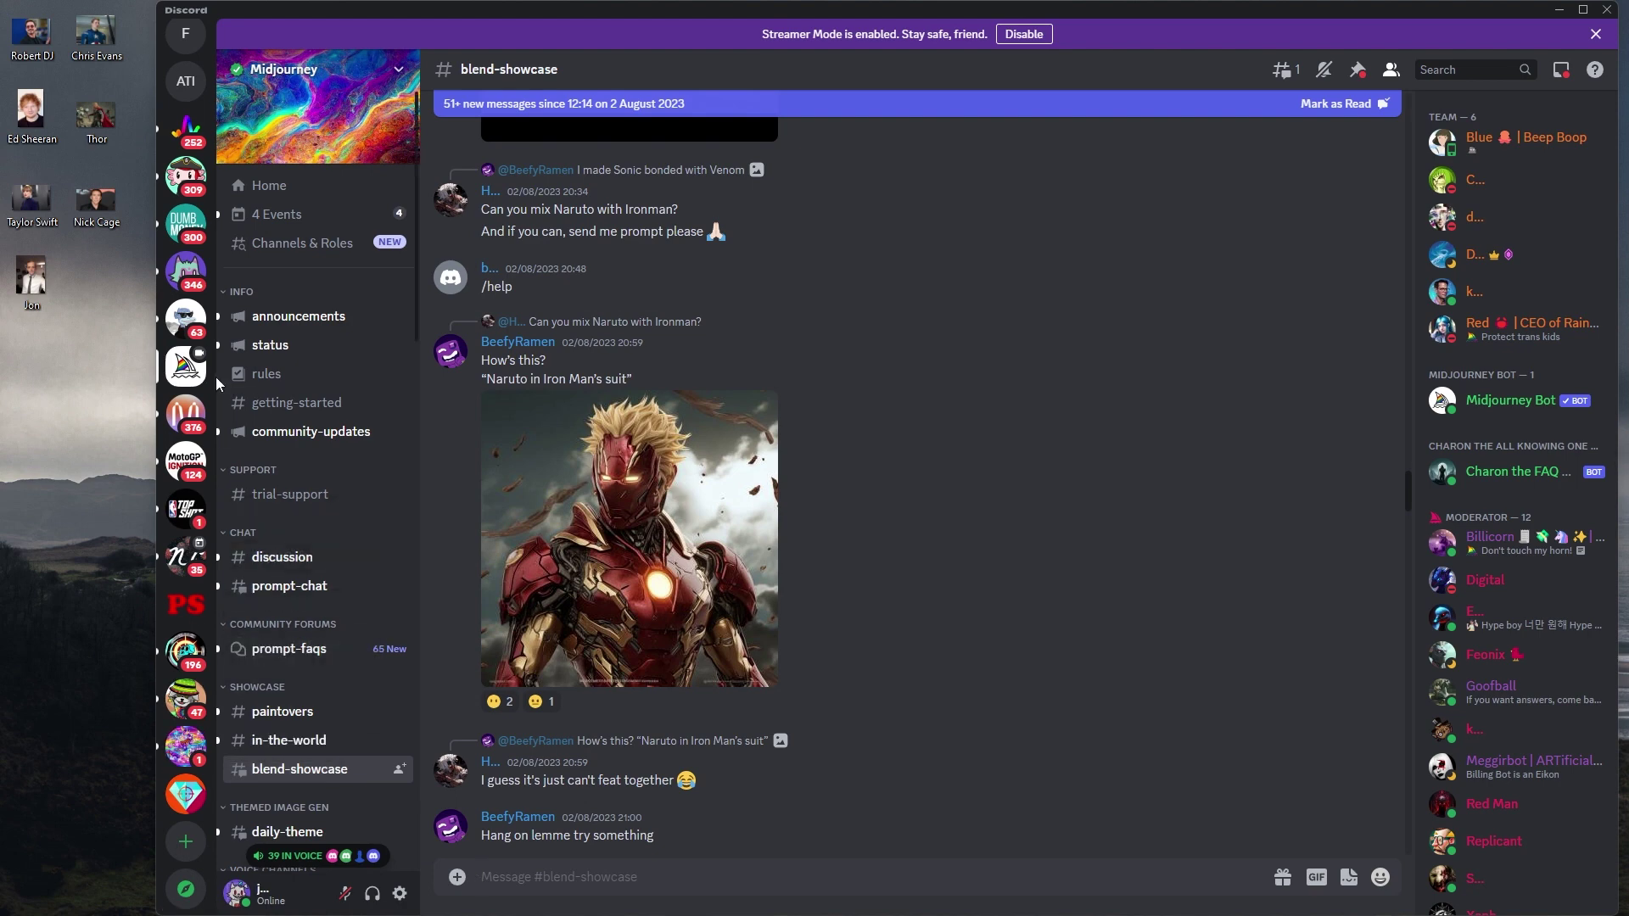
pyautogui.click(848, 103)
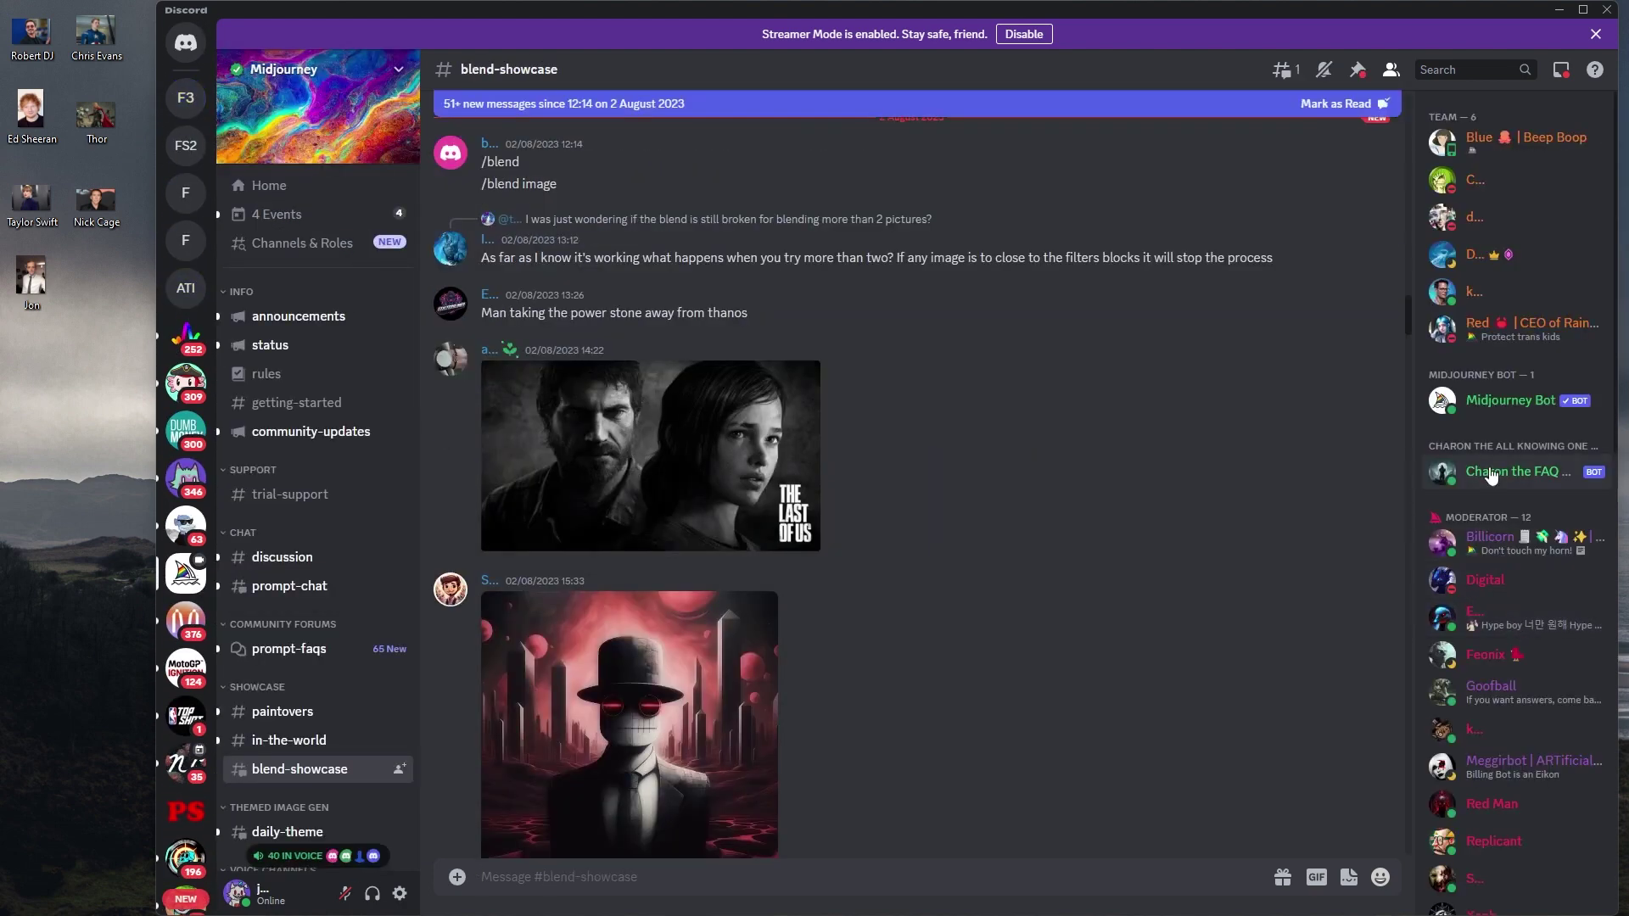
# Add the Midjourney Bot to FaceSwap 3, authorize it, pass the captcha, and go there
pyautogui.click(1503, 398)
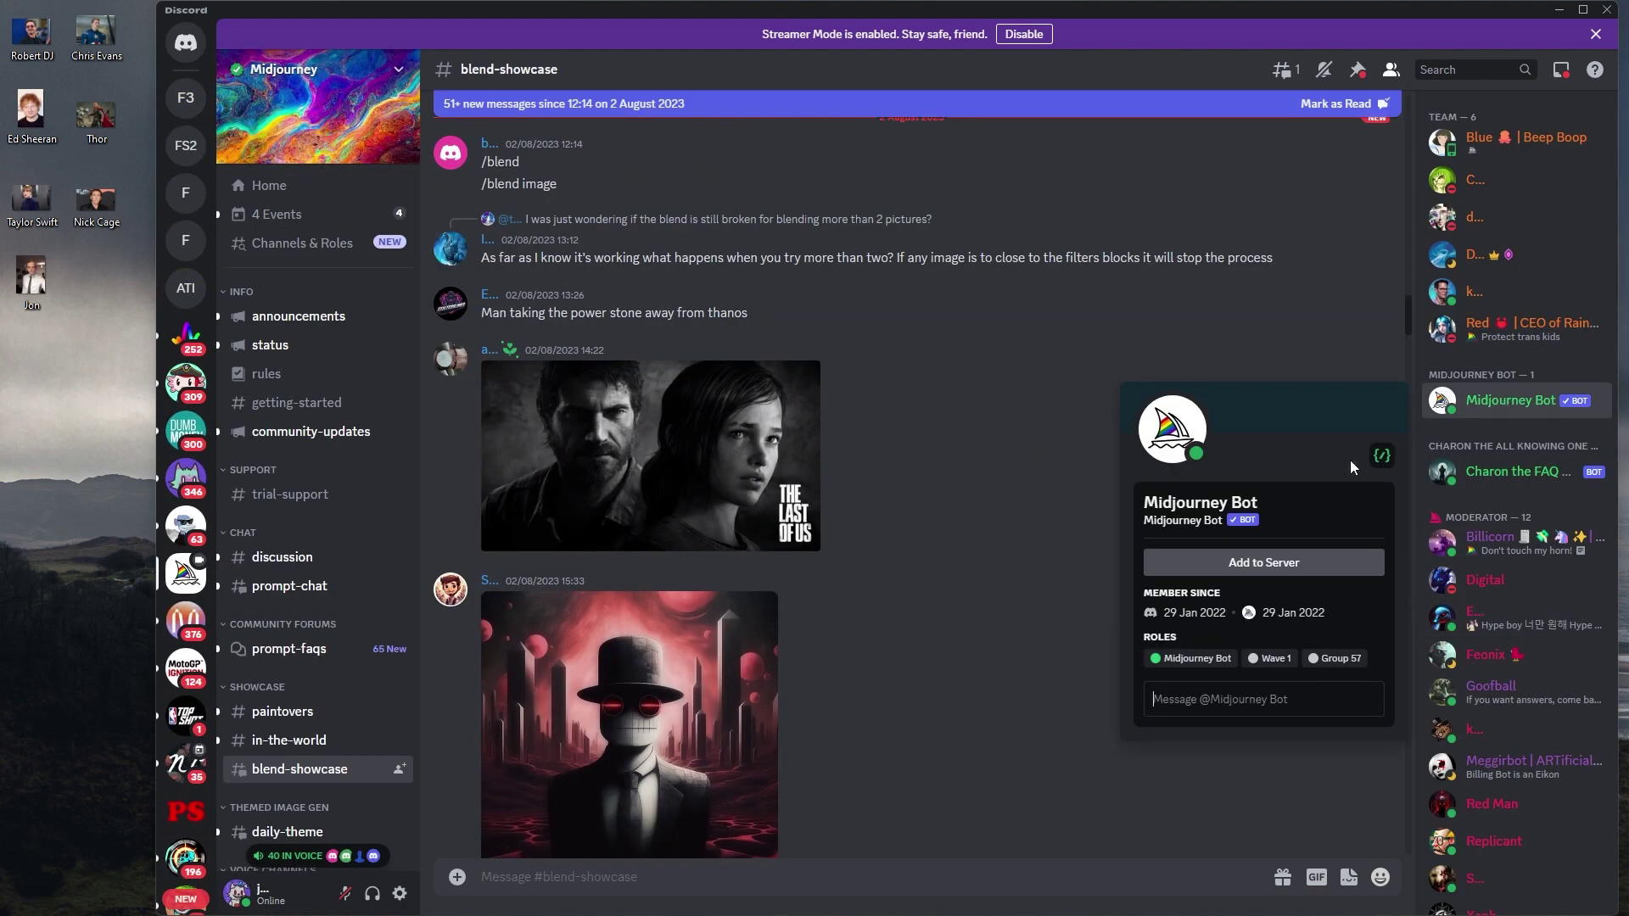
pyautogui.click(1286, 562)
pyautogui.click(882, 614)
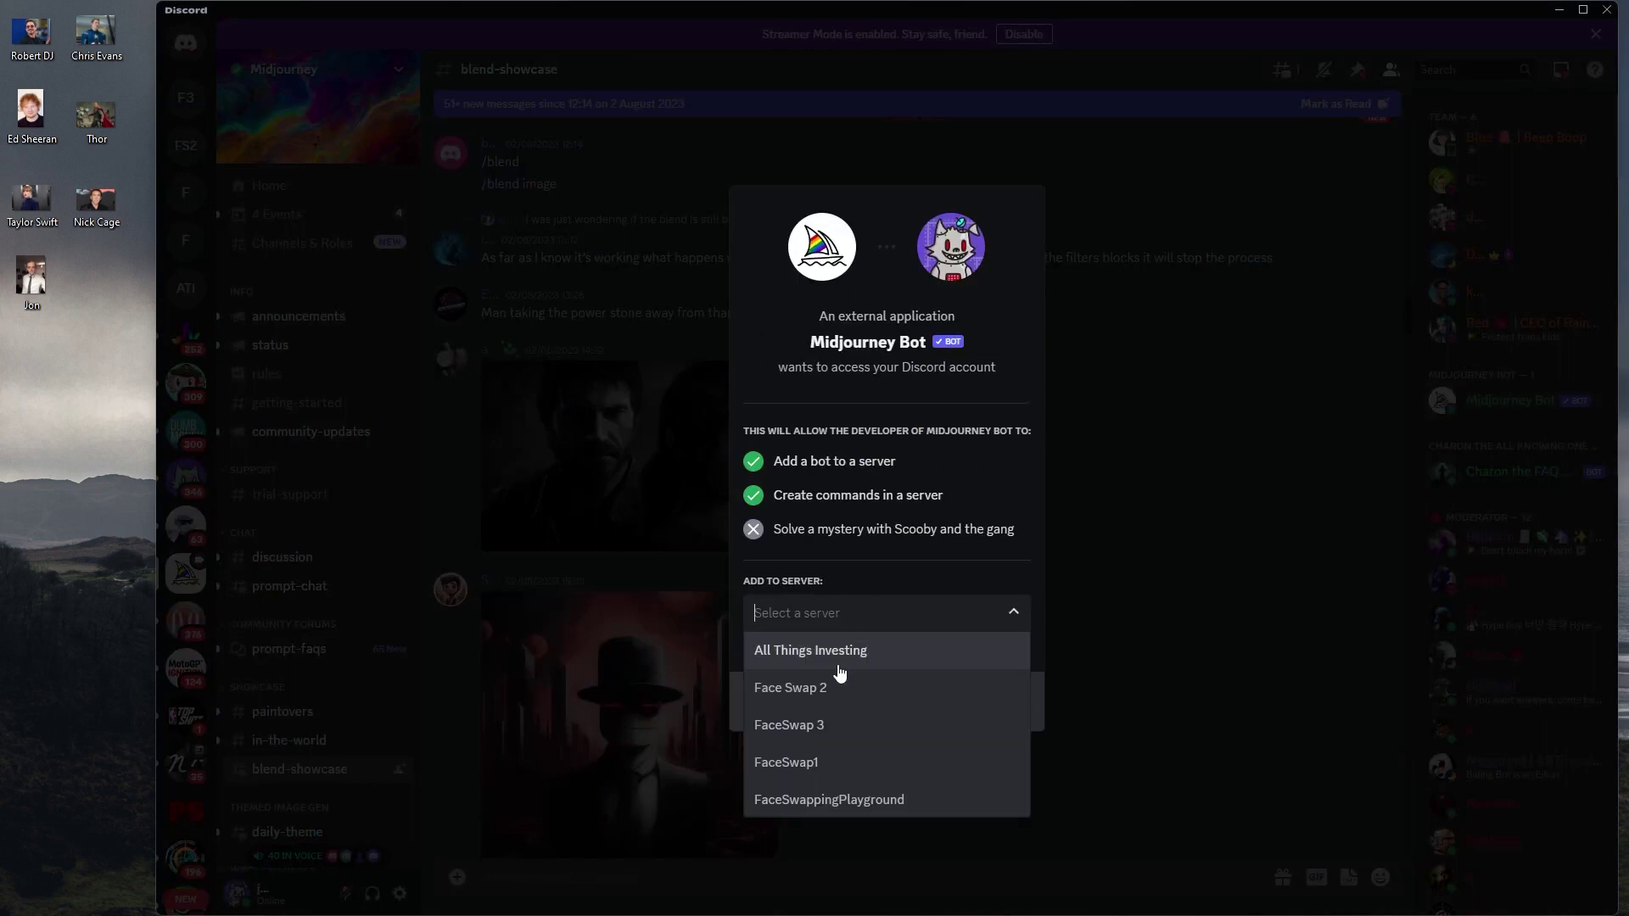
pyautogui.click(830, 726)
pyautogui.click(990, 702)
pyautogui.click(1006, 806)
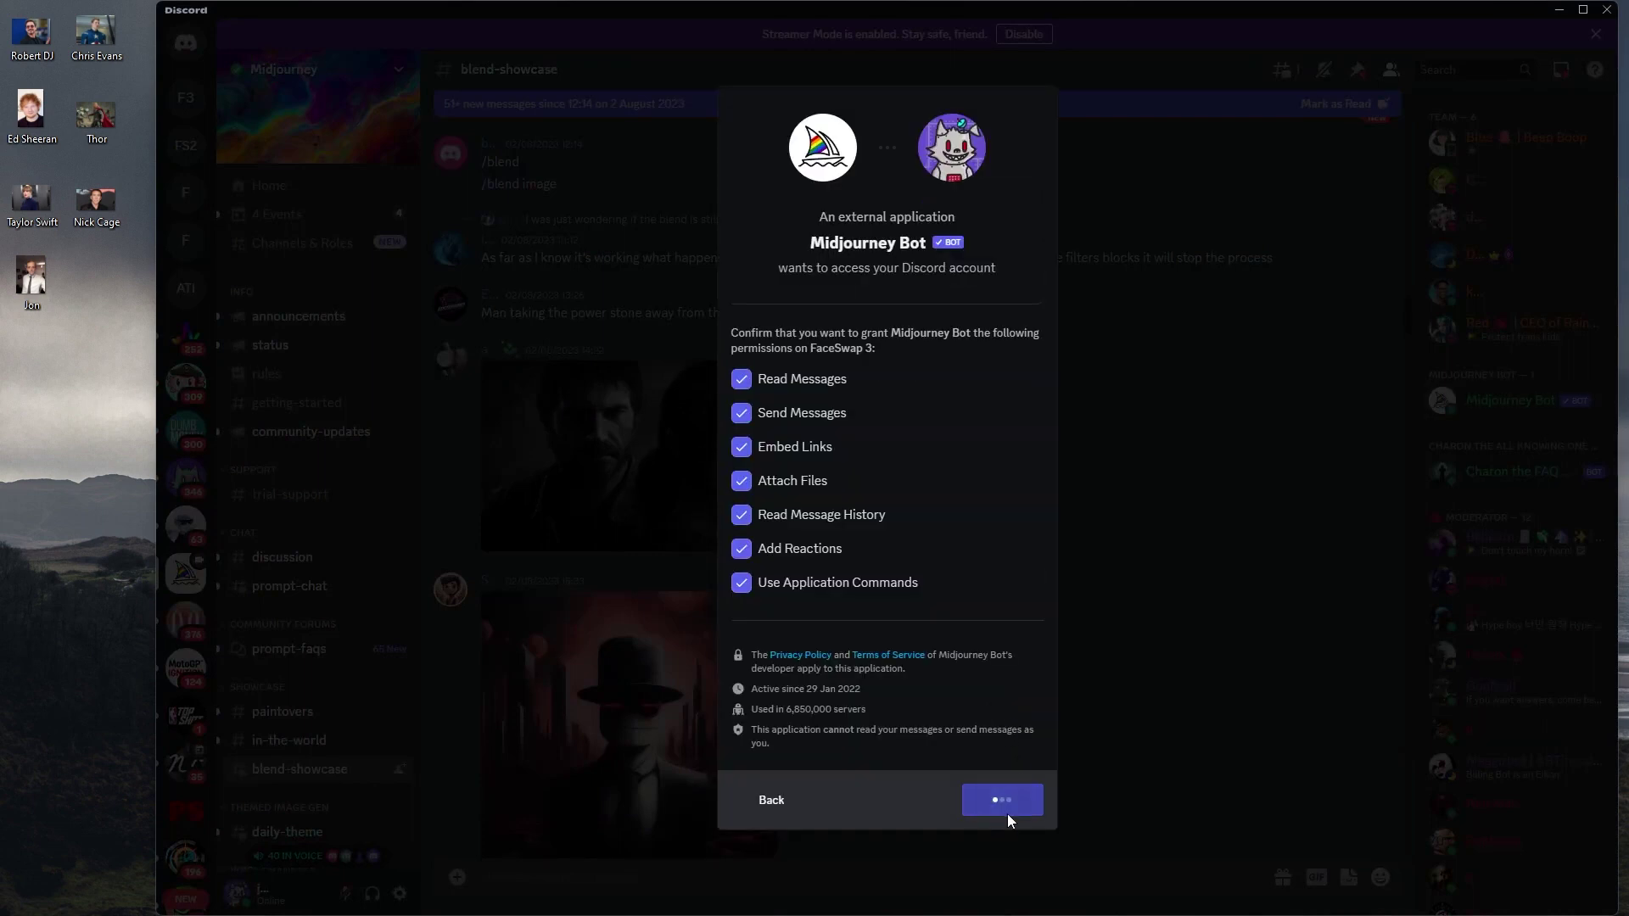
pyautogui.click(785, 537)
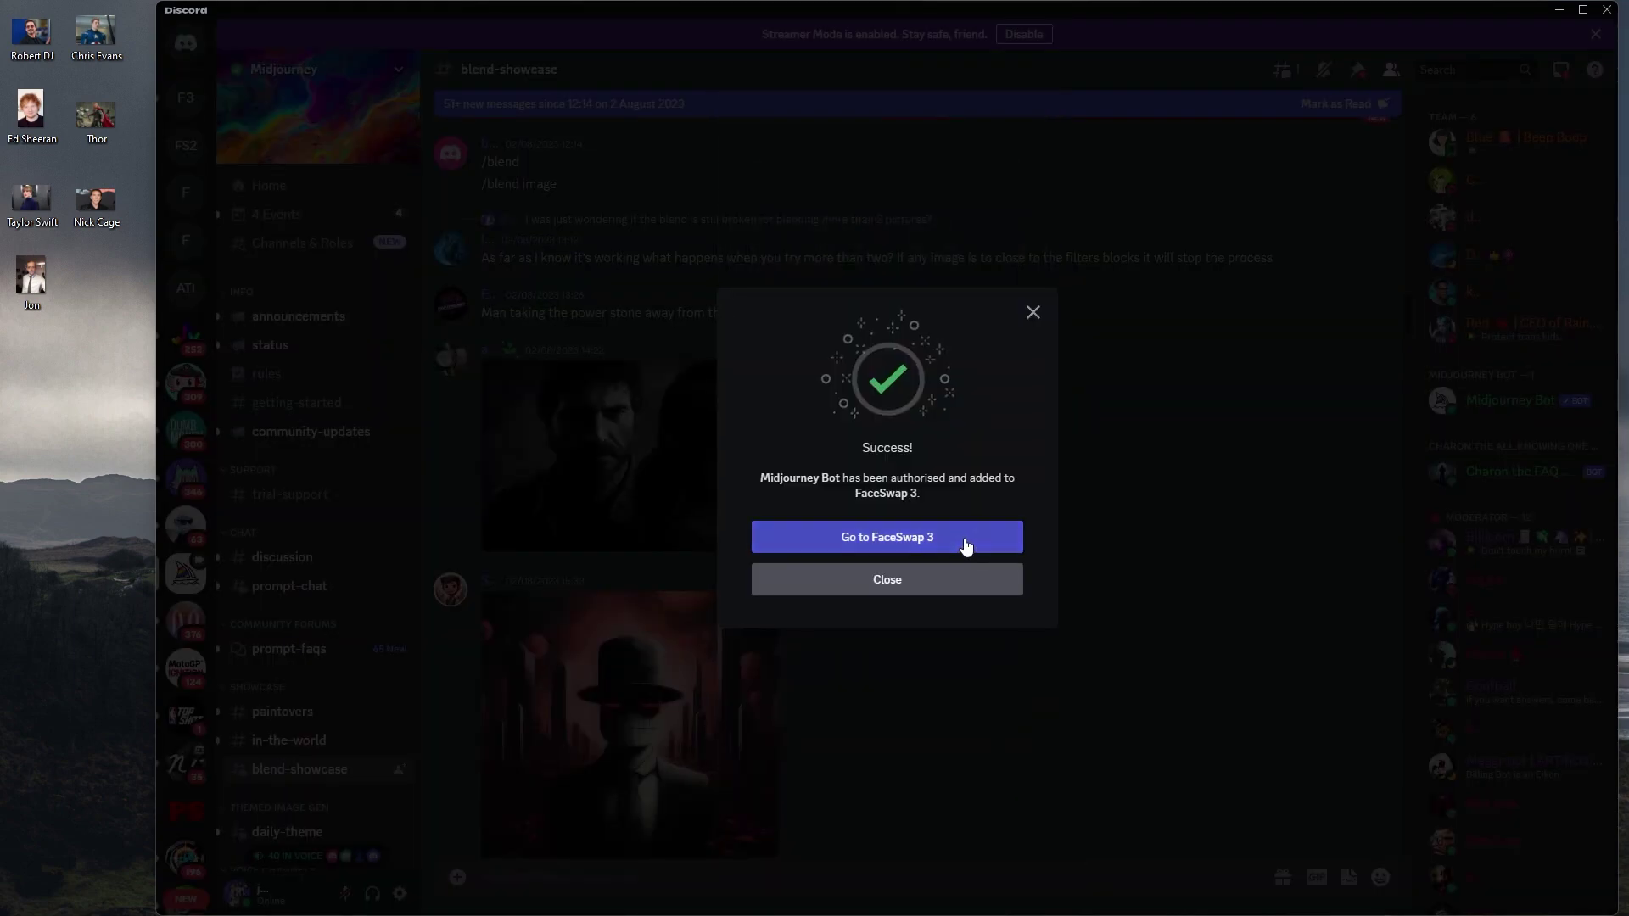
pyautogui.click(967, 540)
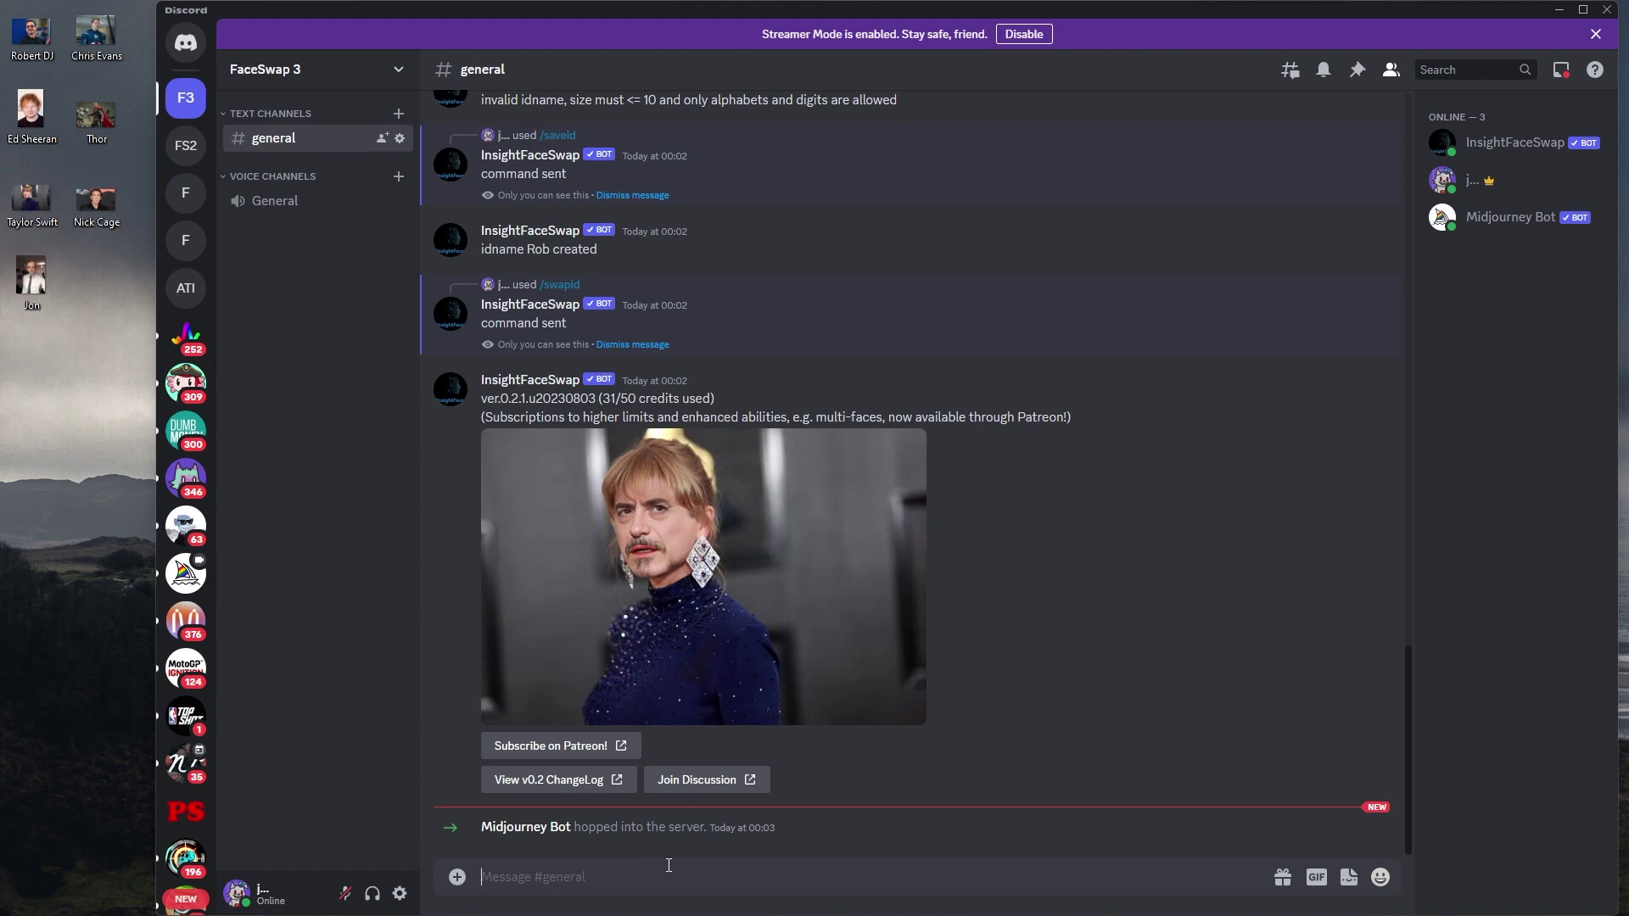
# Draft a Midjourney /imagine prompt for a baroque, highly detailed portrait of a man sitting outside
pyautogui.write('/imagine')
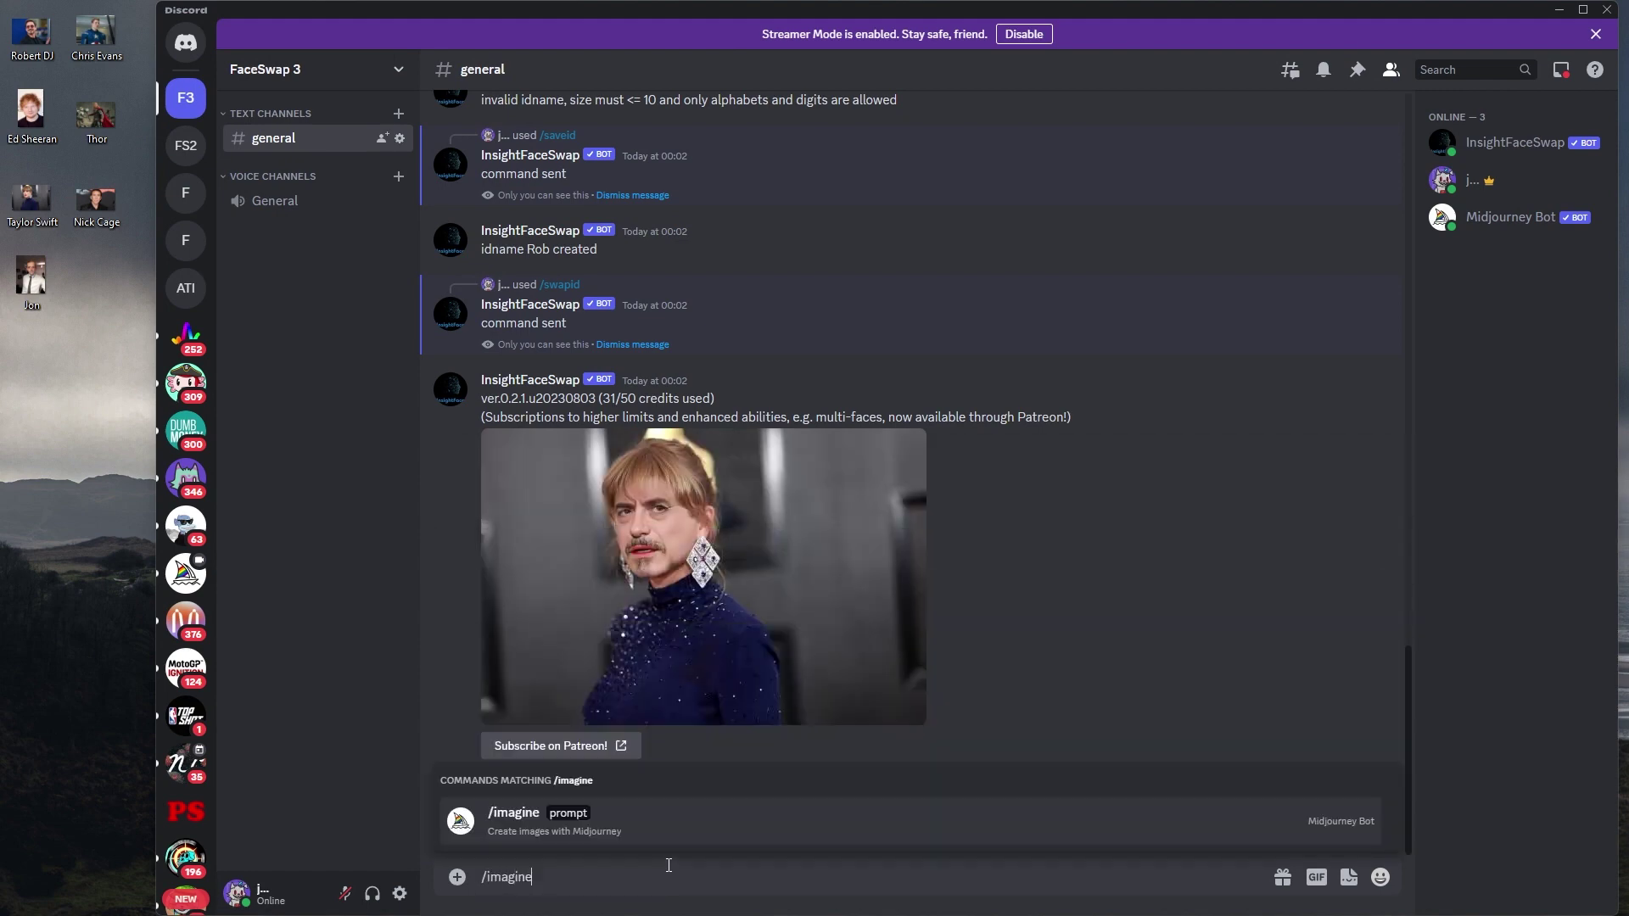
pyautogui.click(679, 832)
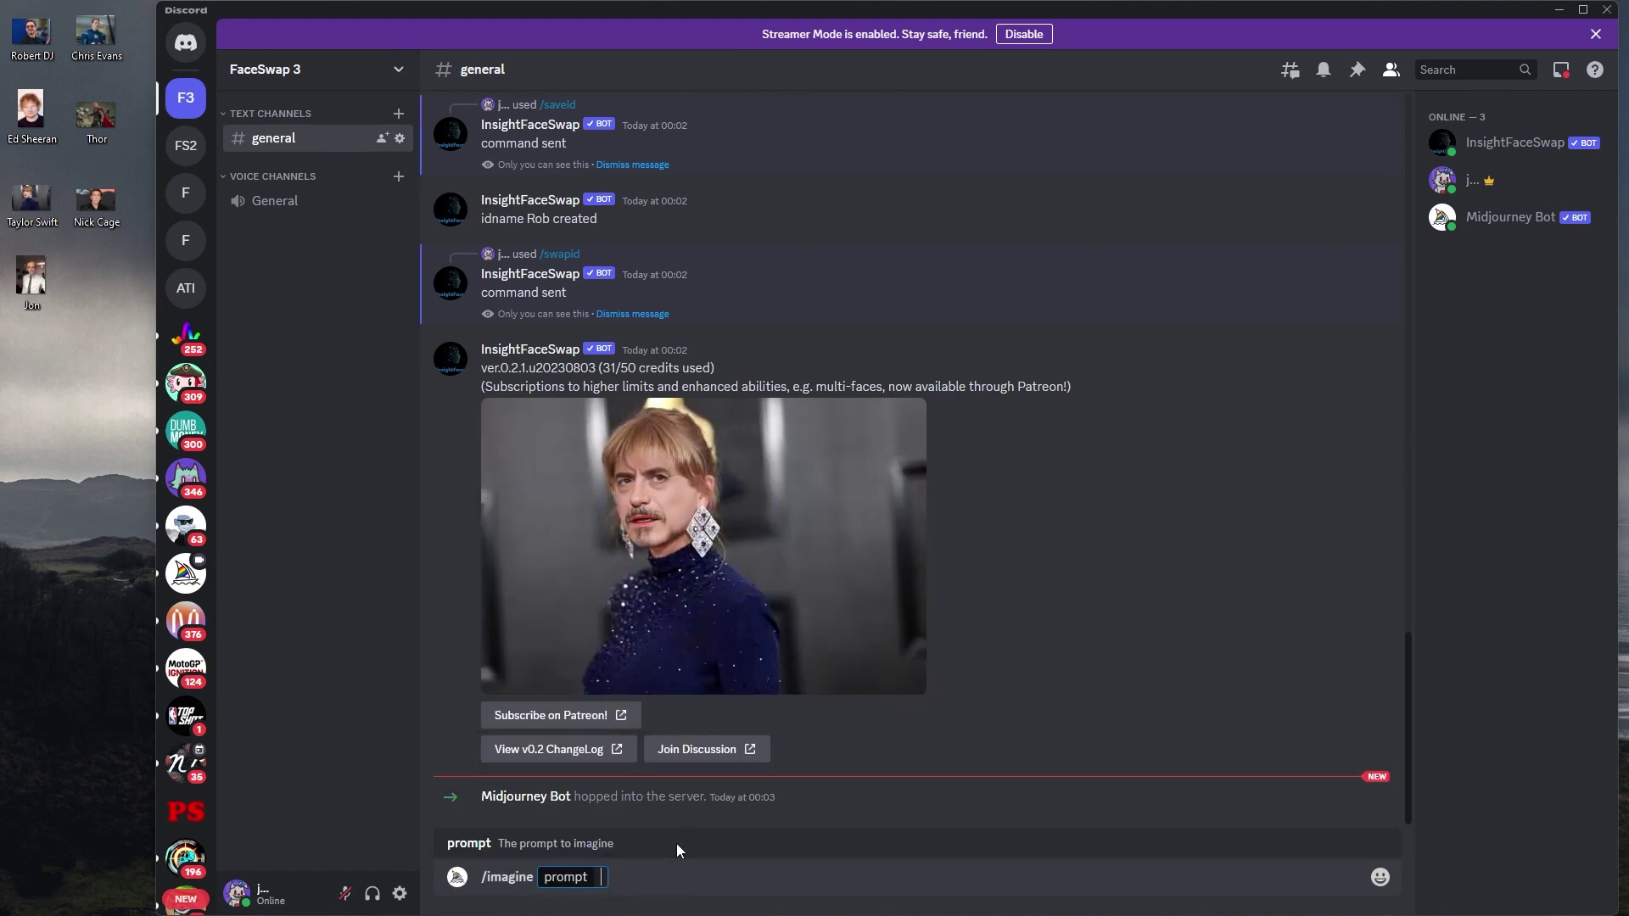
pyautogui.write('A baroque style highly detailed pr')
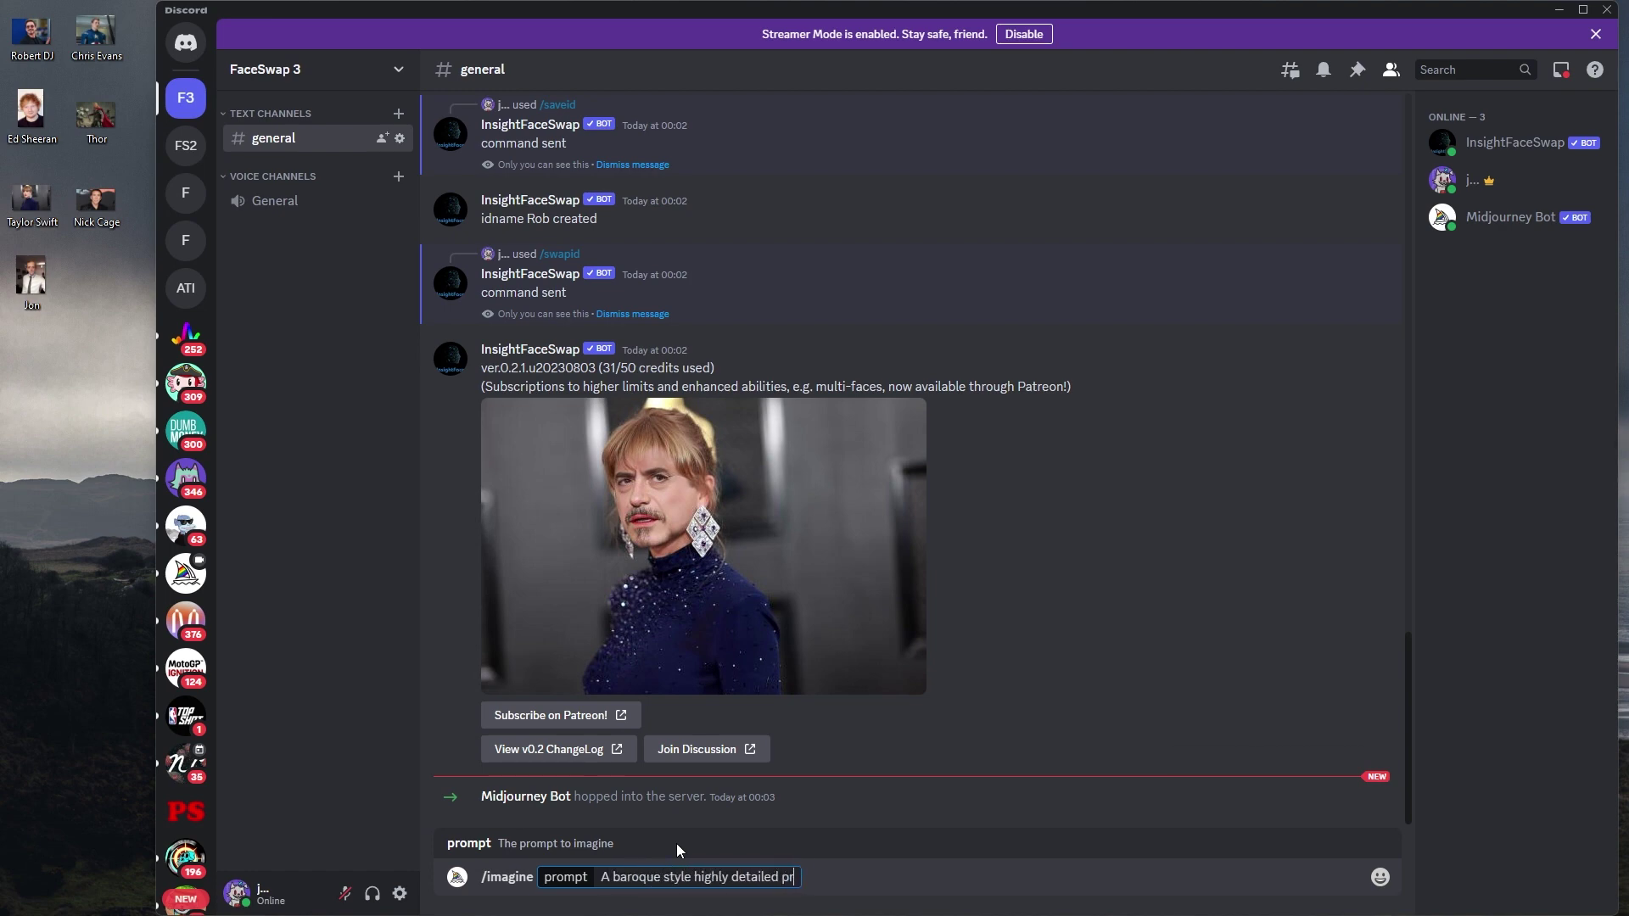
pyautogui.write('otrait of a man')
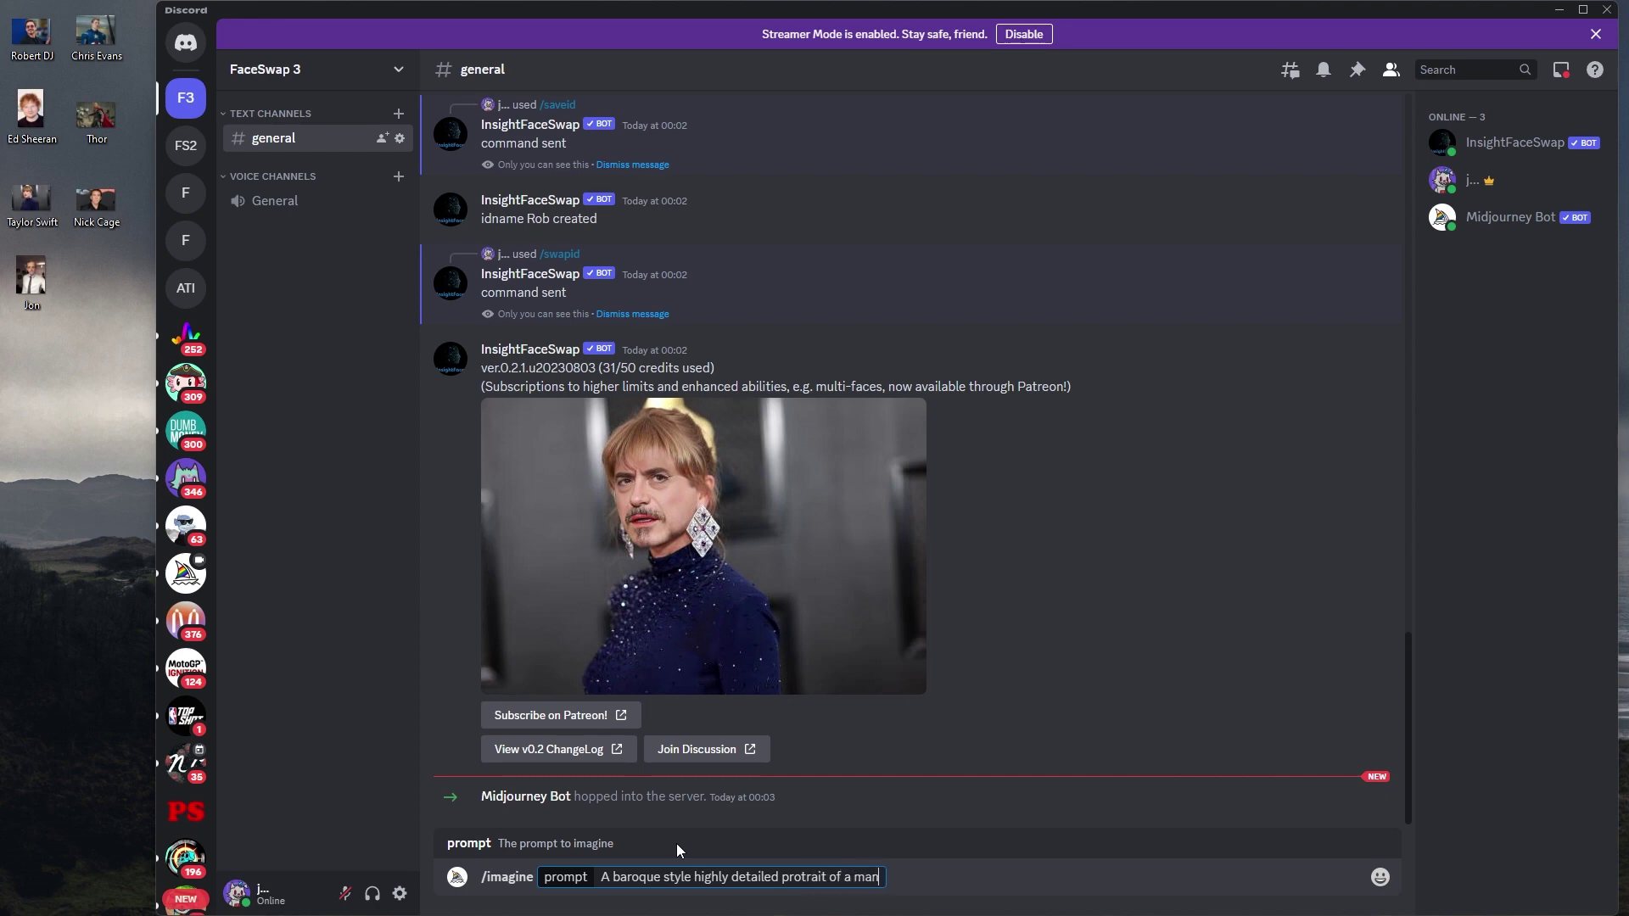
pyautogui.write(' sitting outsid')
# Submit the baroque portrait prompt, preview the four-image grid, and upscale image 4 with U4
pyautogui.write('e')
pyautogui.press('Return')
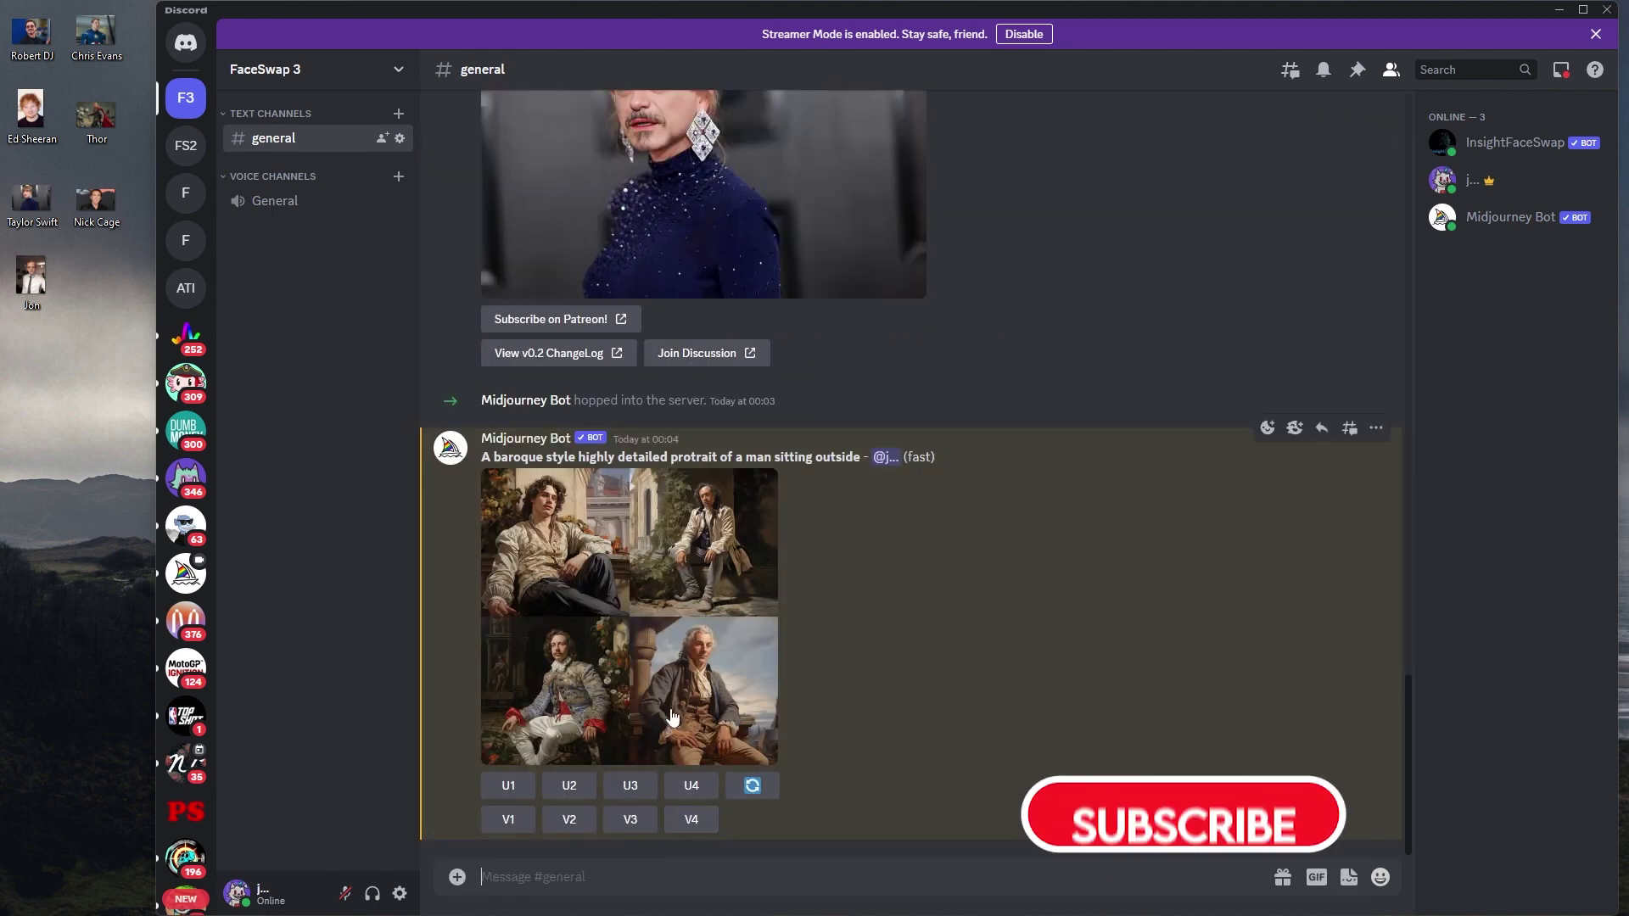
pyautogui.click(674, 695)
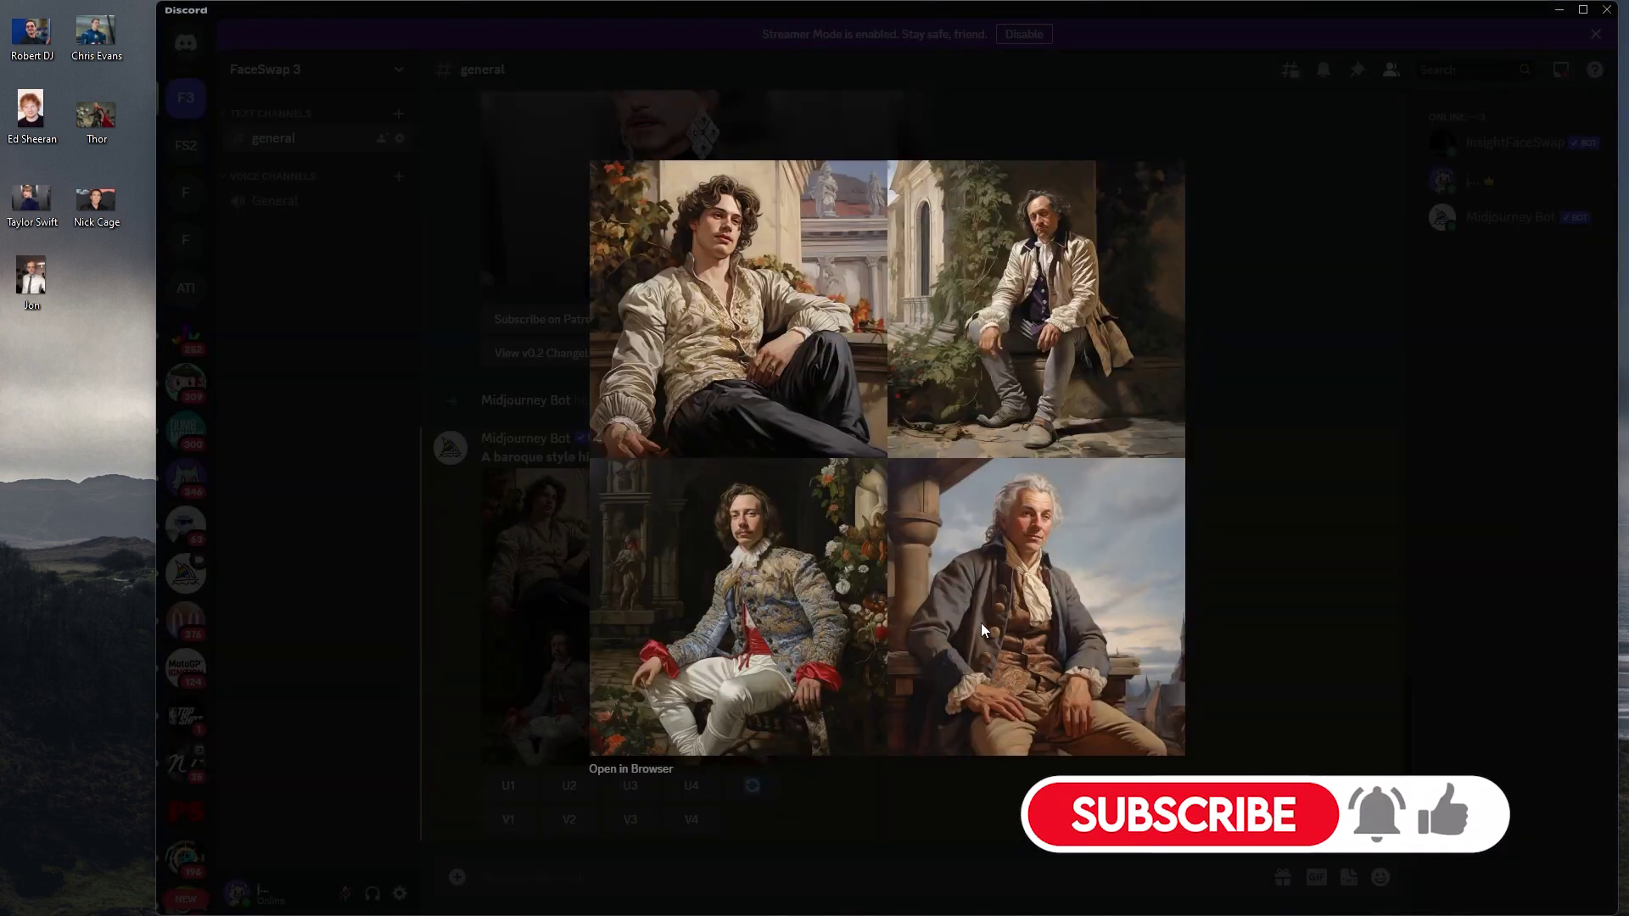
pyautogui.click(1255, 614)
pyautogui.click(692, 786)
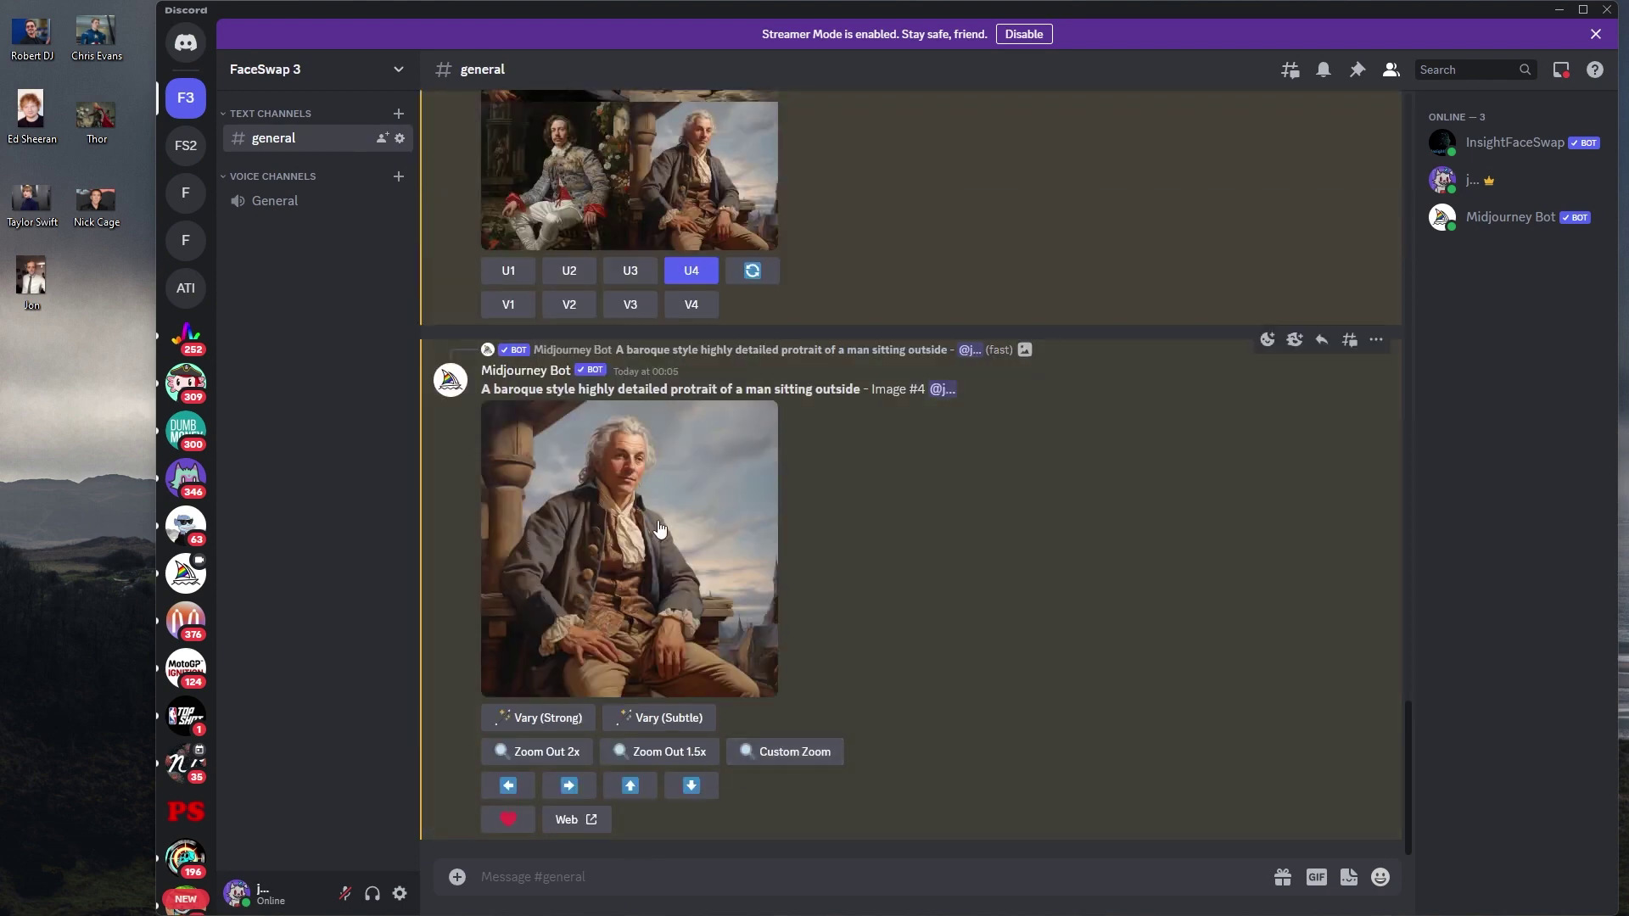
# Send the upscaled portrait to Apps > INSwapper and inspect the enlarged face-swapped result
pyautogui.rightClick(667, 589)
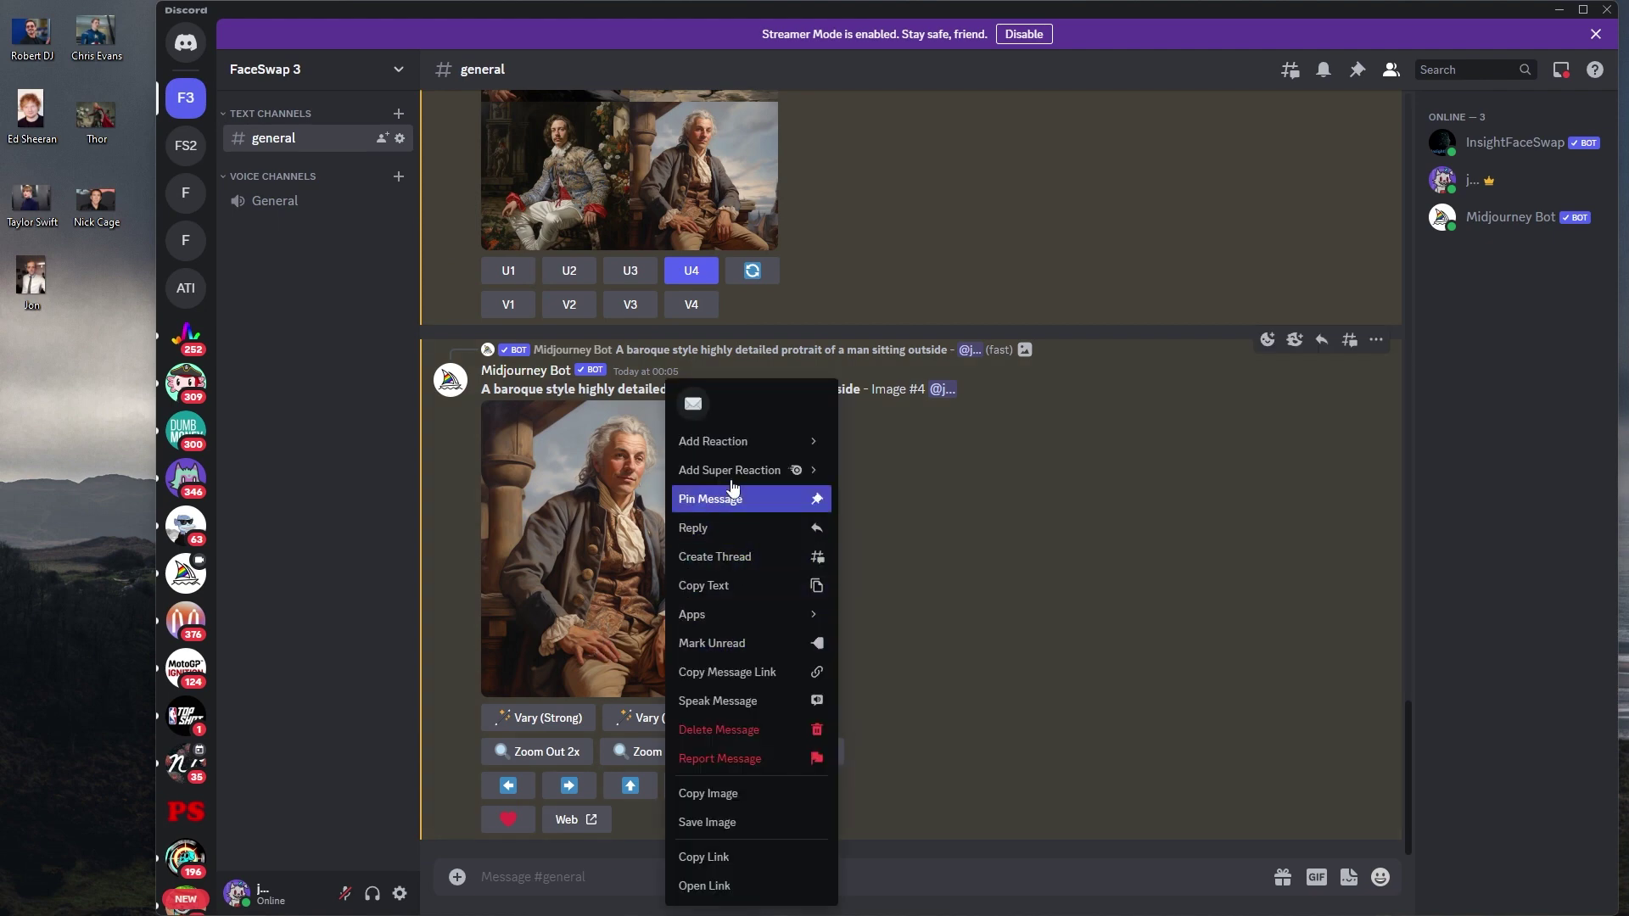
pyautogui.moveTo(772, 616)
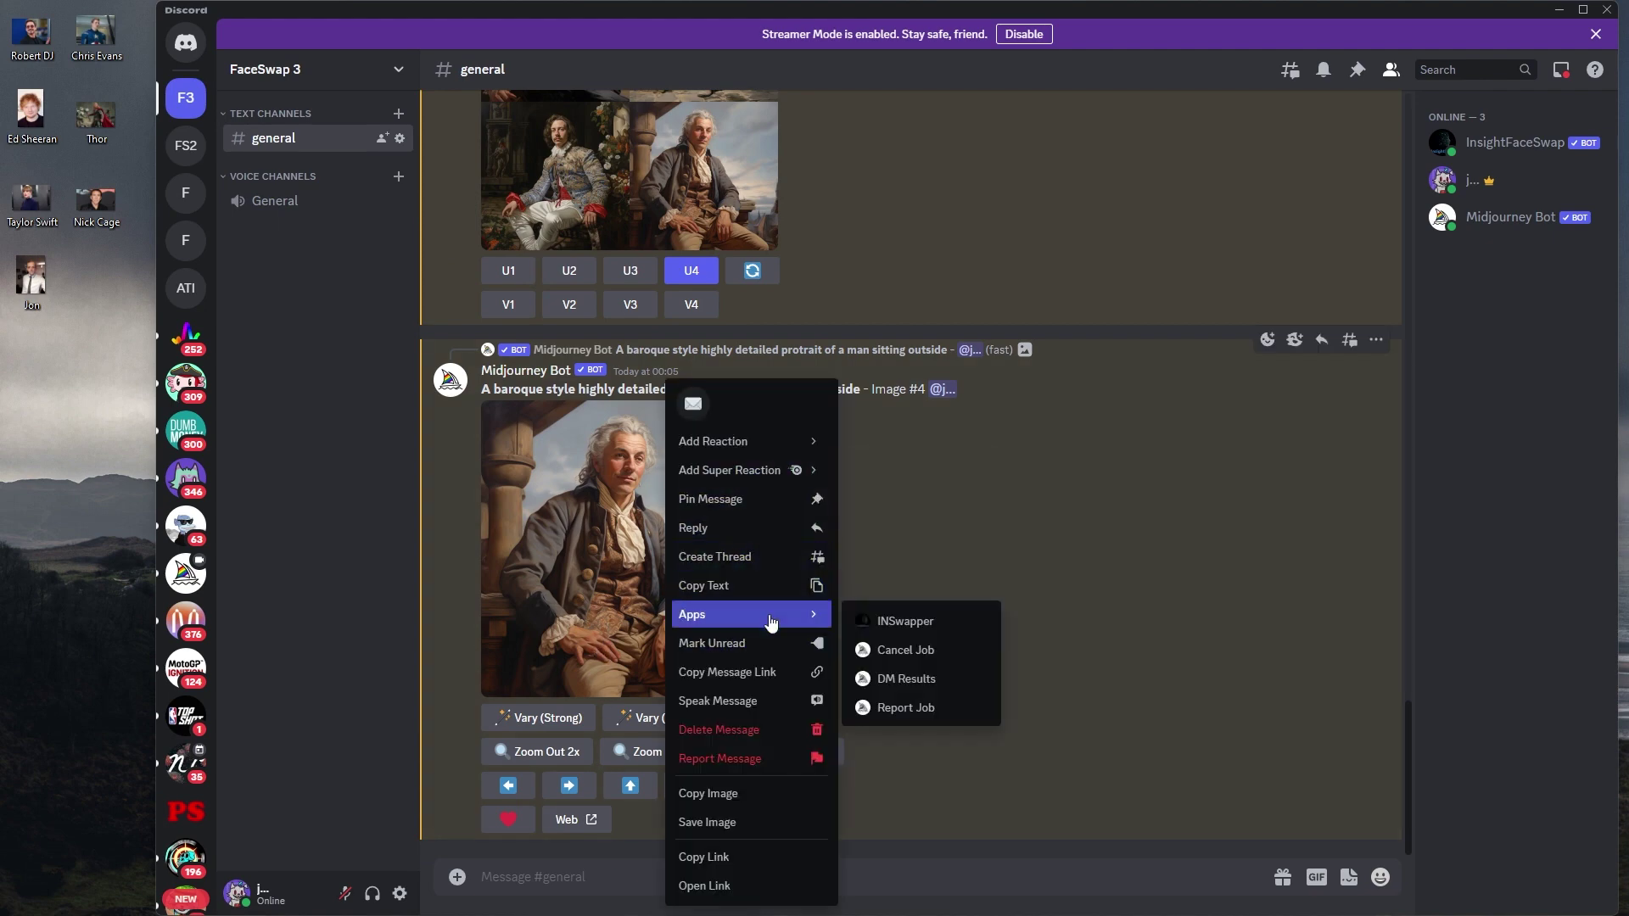
pyautogui.click(891, 621)
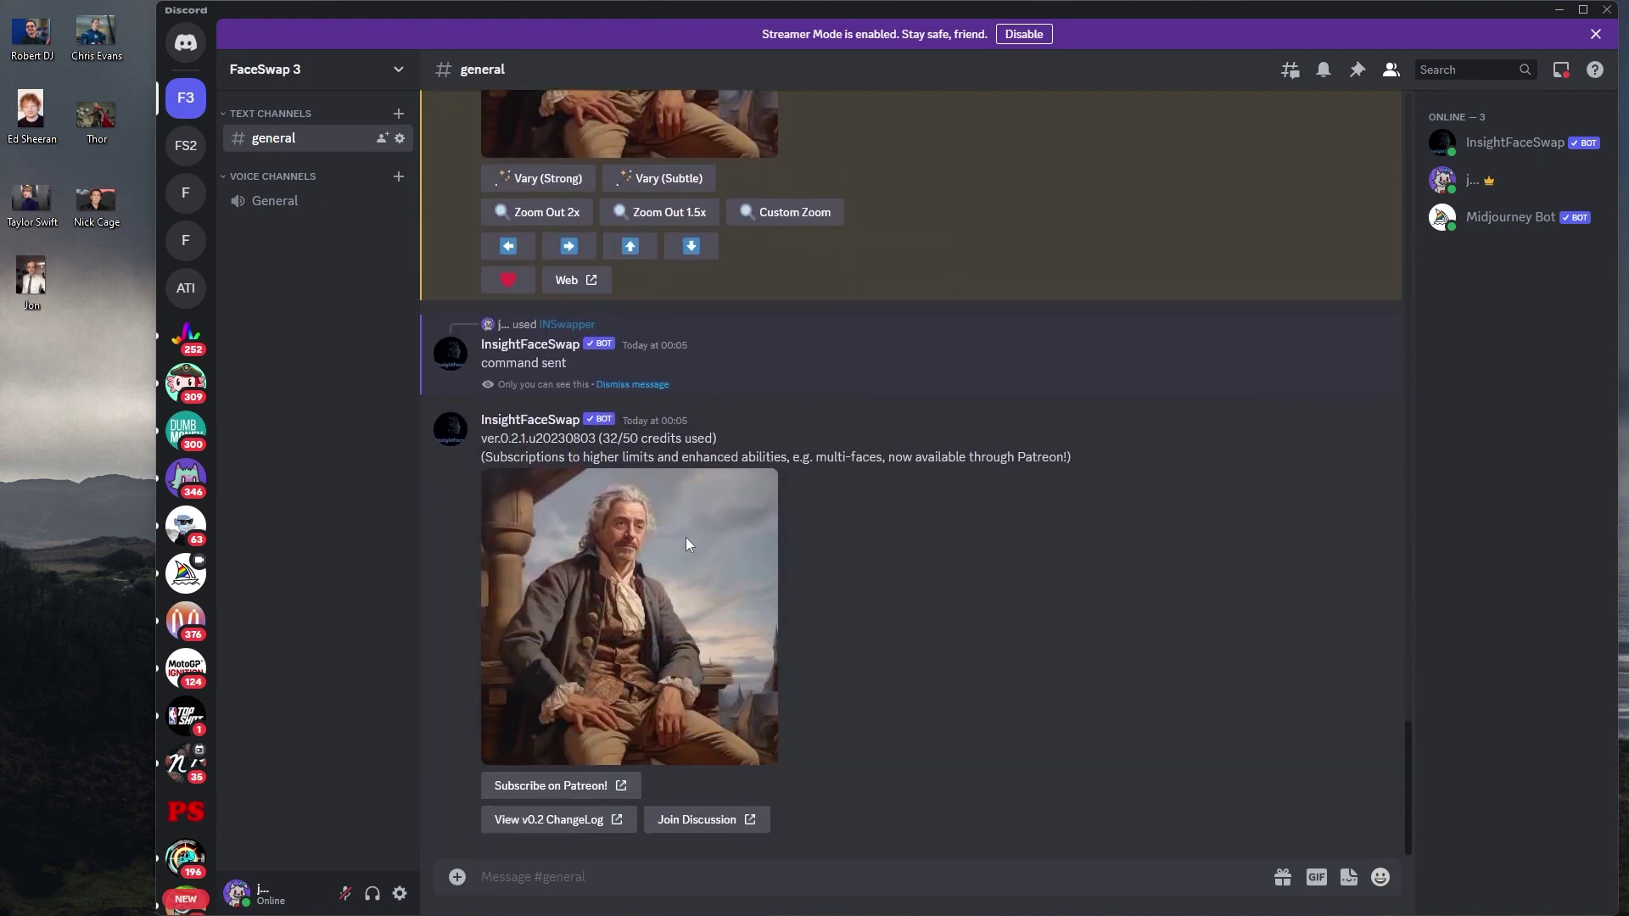
pyautogui.click(721, 516)
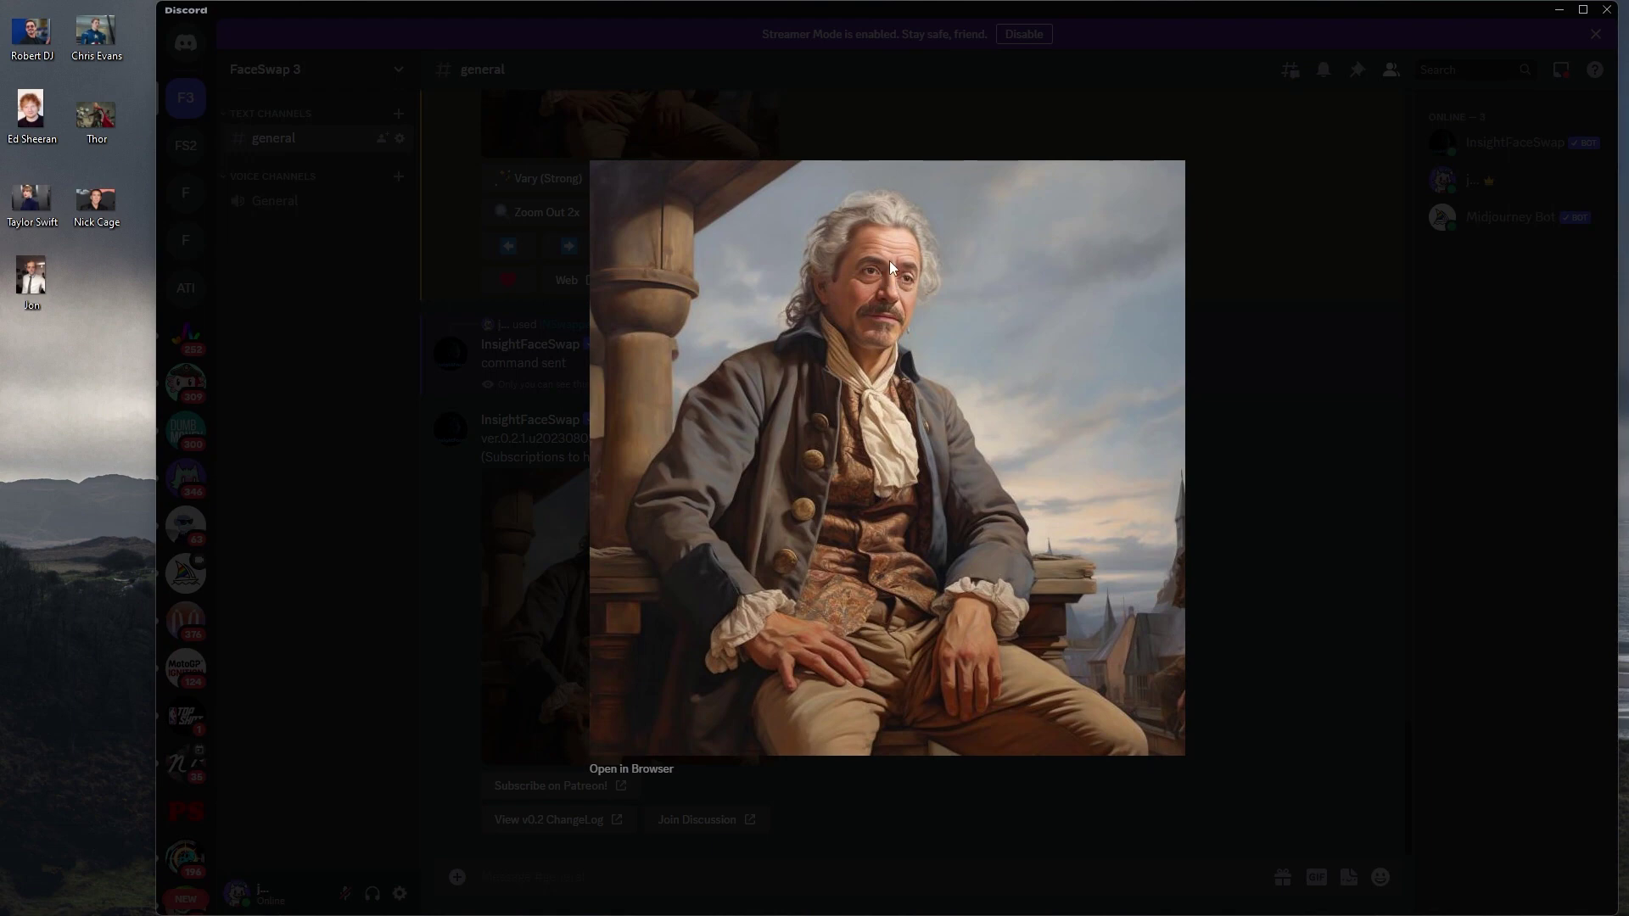
pyautogui.click(1240, 626)
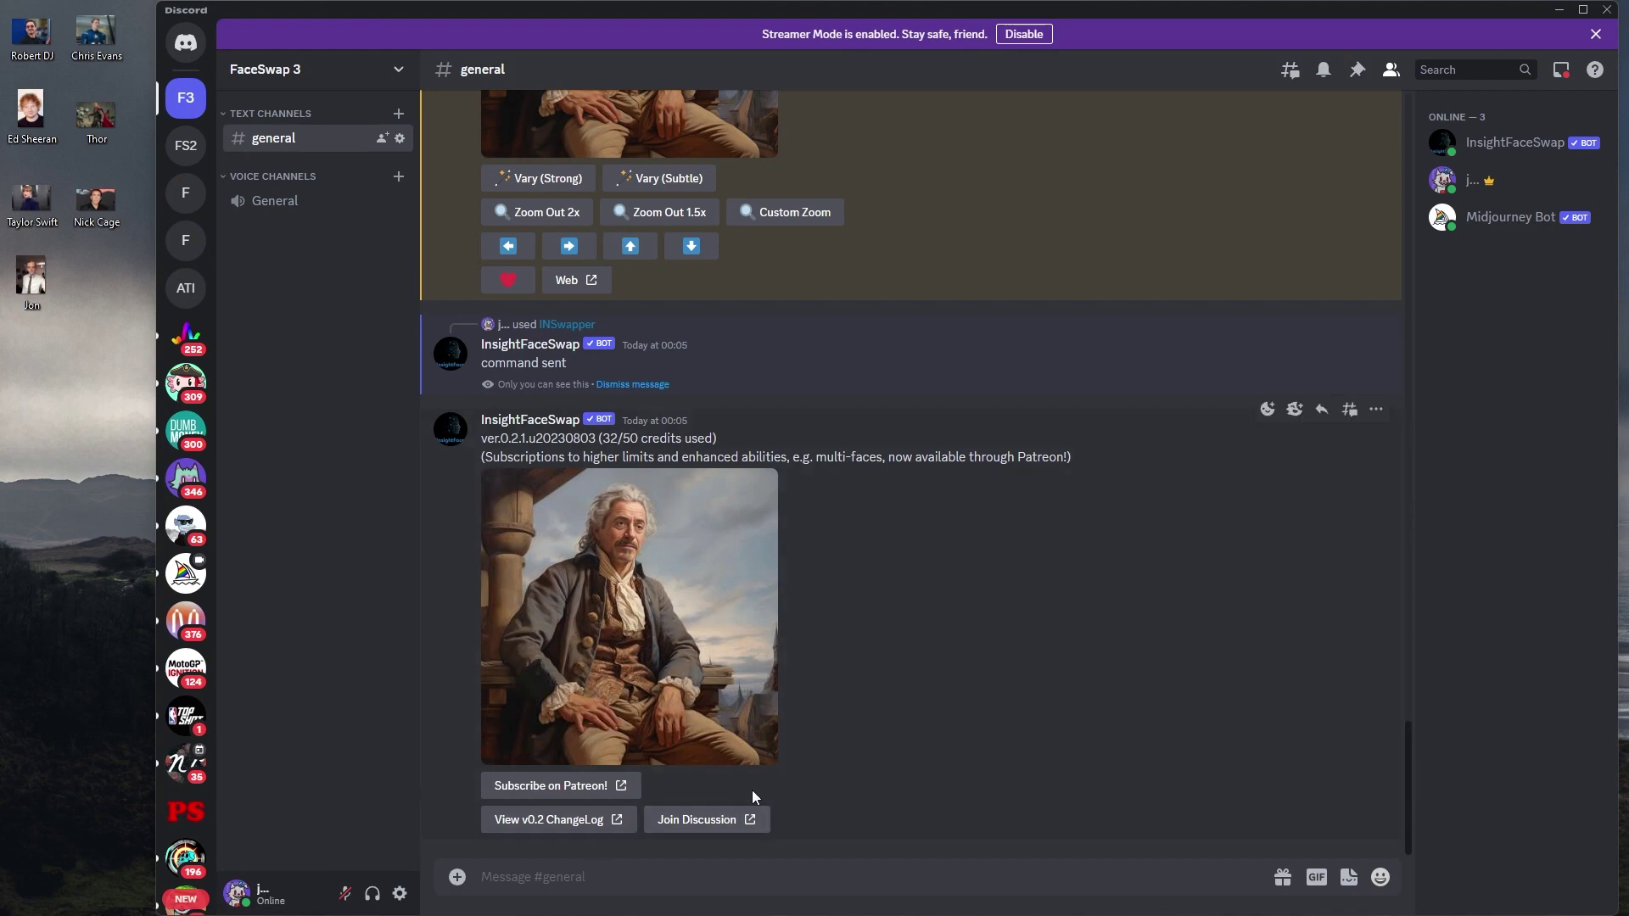
pyautogui.scroll(10, 752, 791)
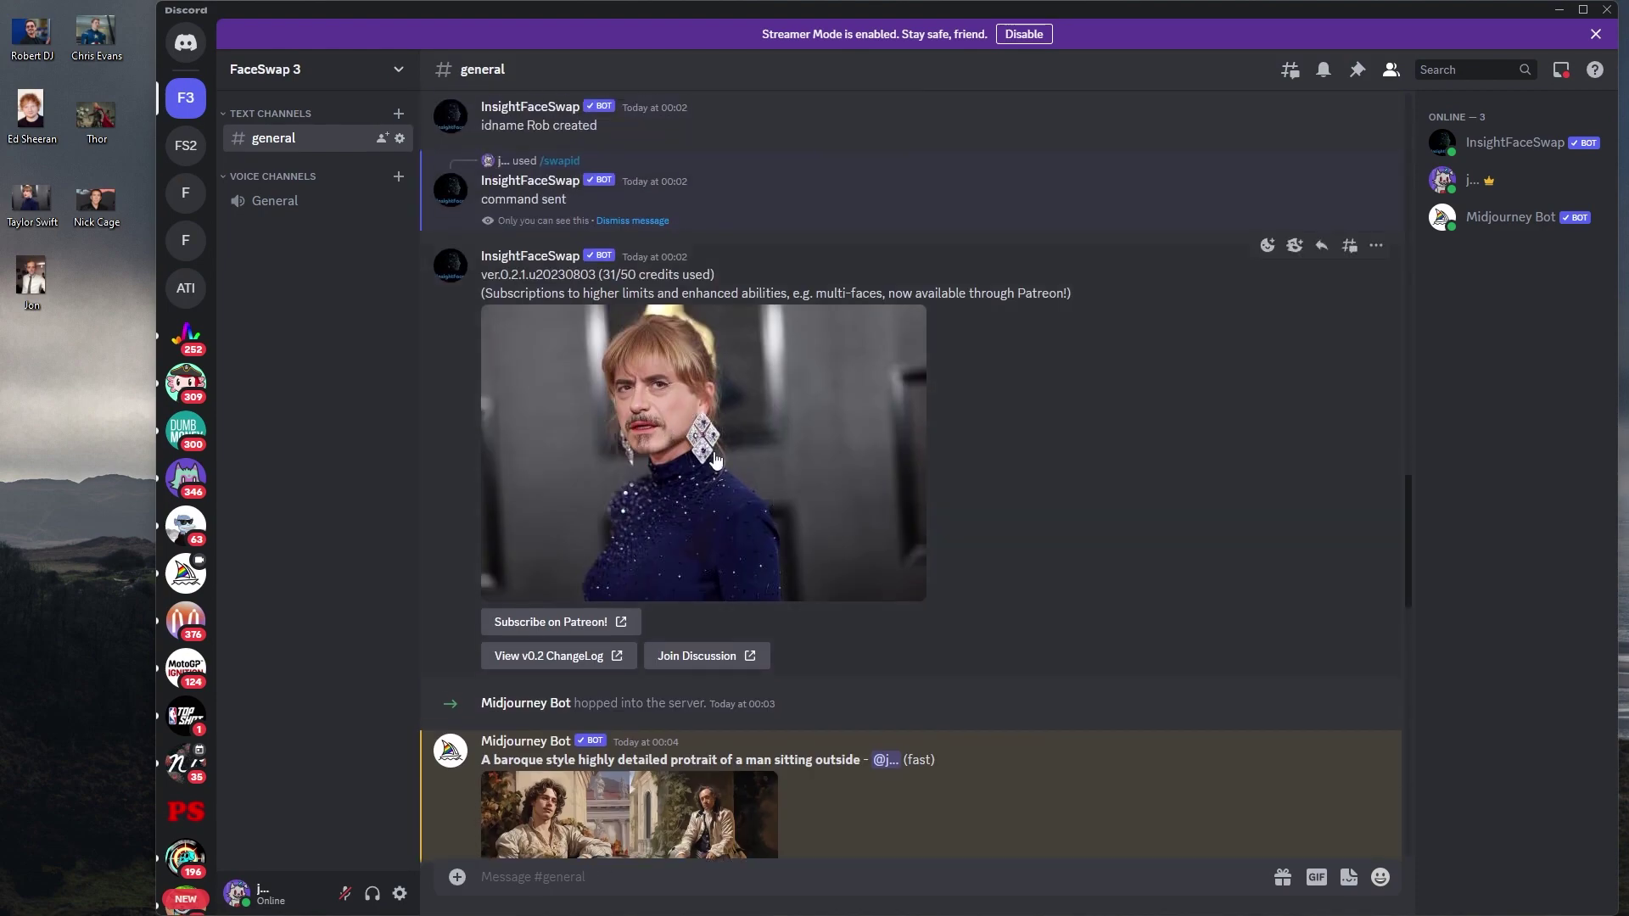
pyautogui.scroll(-10, 812, 652)
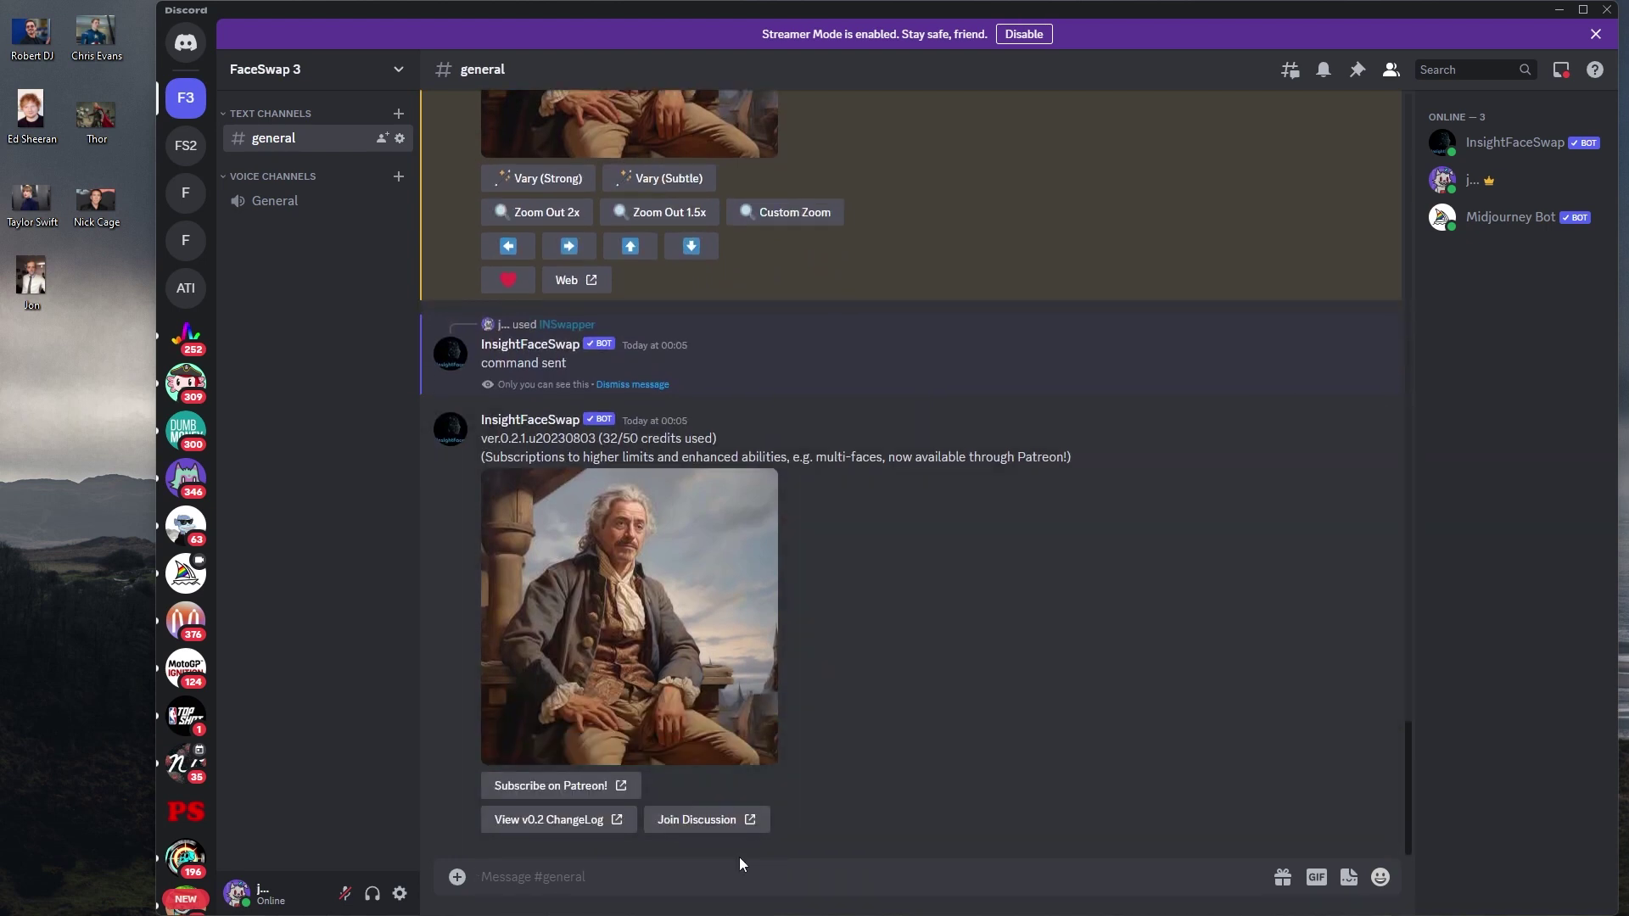
# Send /listid and highlight the returned list of saved face IDs
pyautogui.write('/listid')
pyautogui.press('Return')
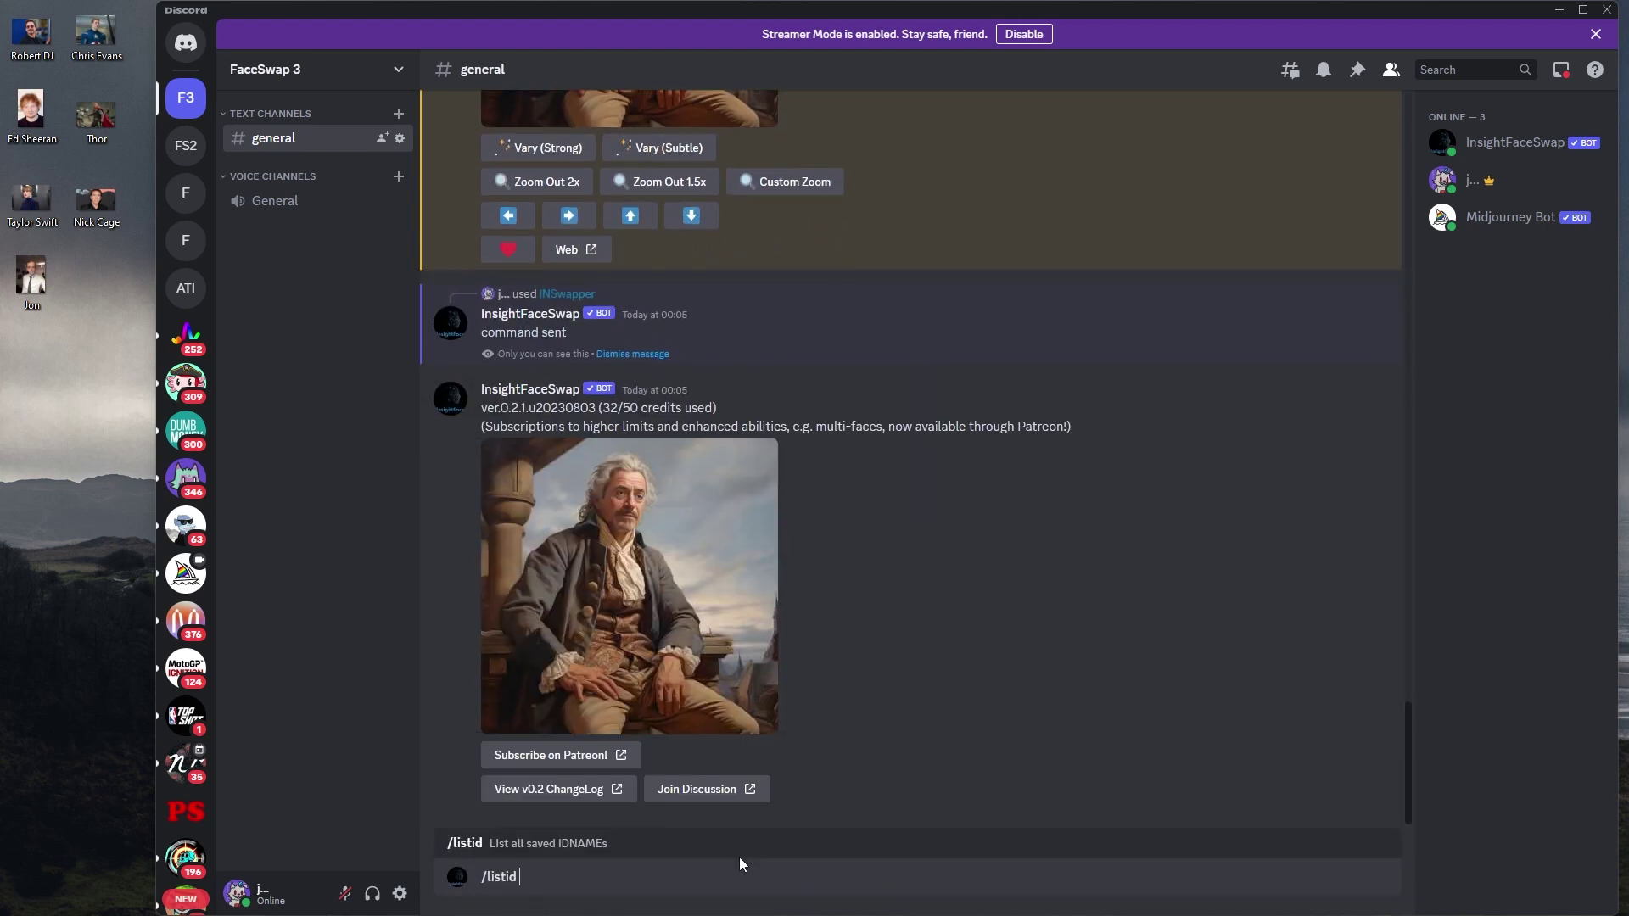
pyautogui.press('Return')
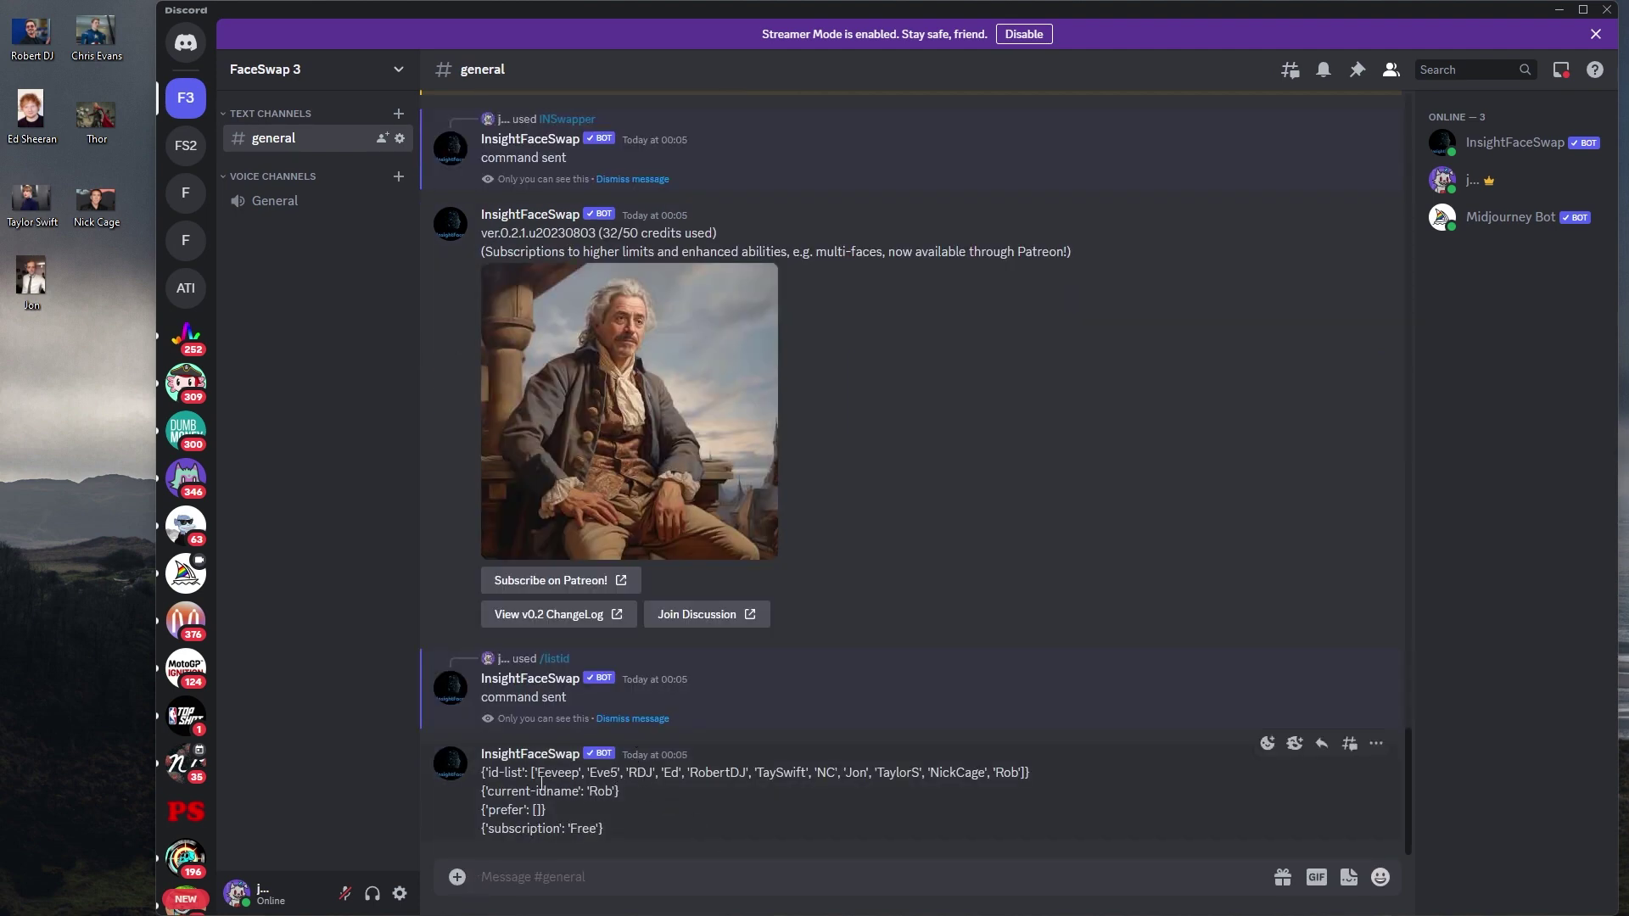
pyautogui.moveTo(540, 772); pyautogui.dragTo(931, 778)
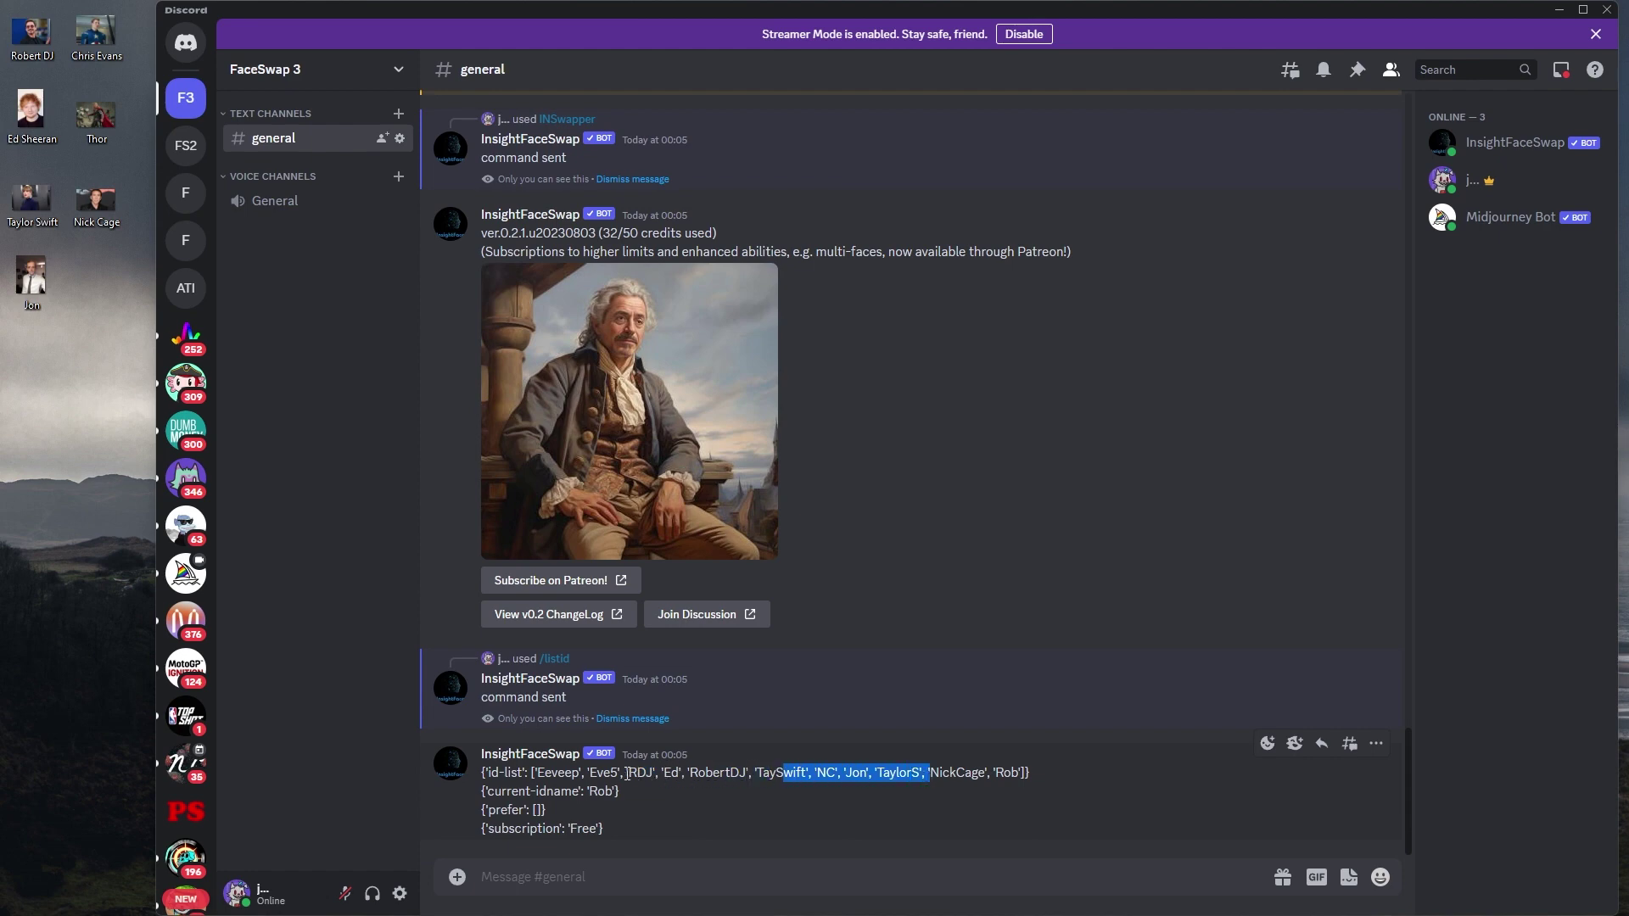
pyautogui.moveTo(626, 774); pyautogui.dragTo(823, 773)
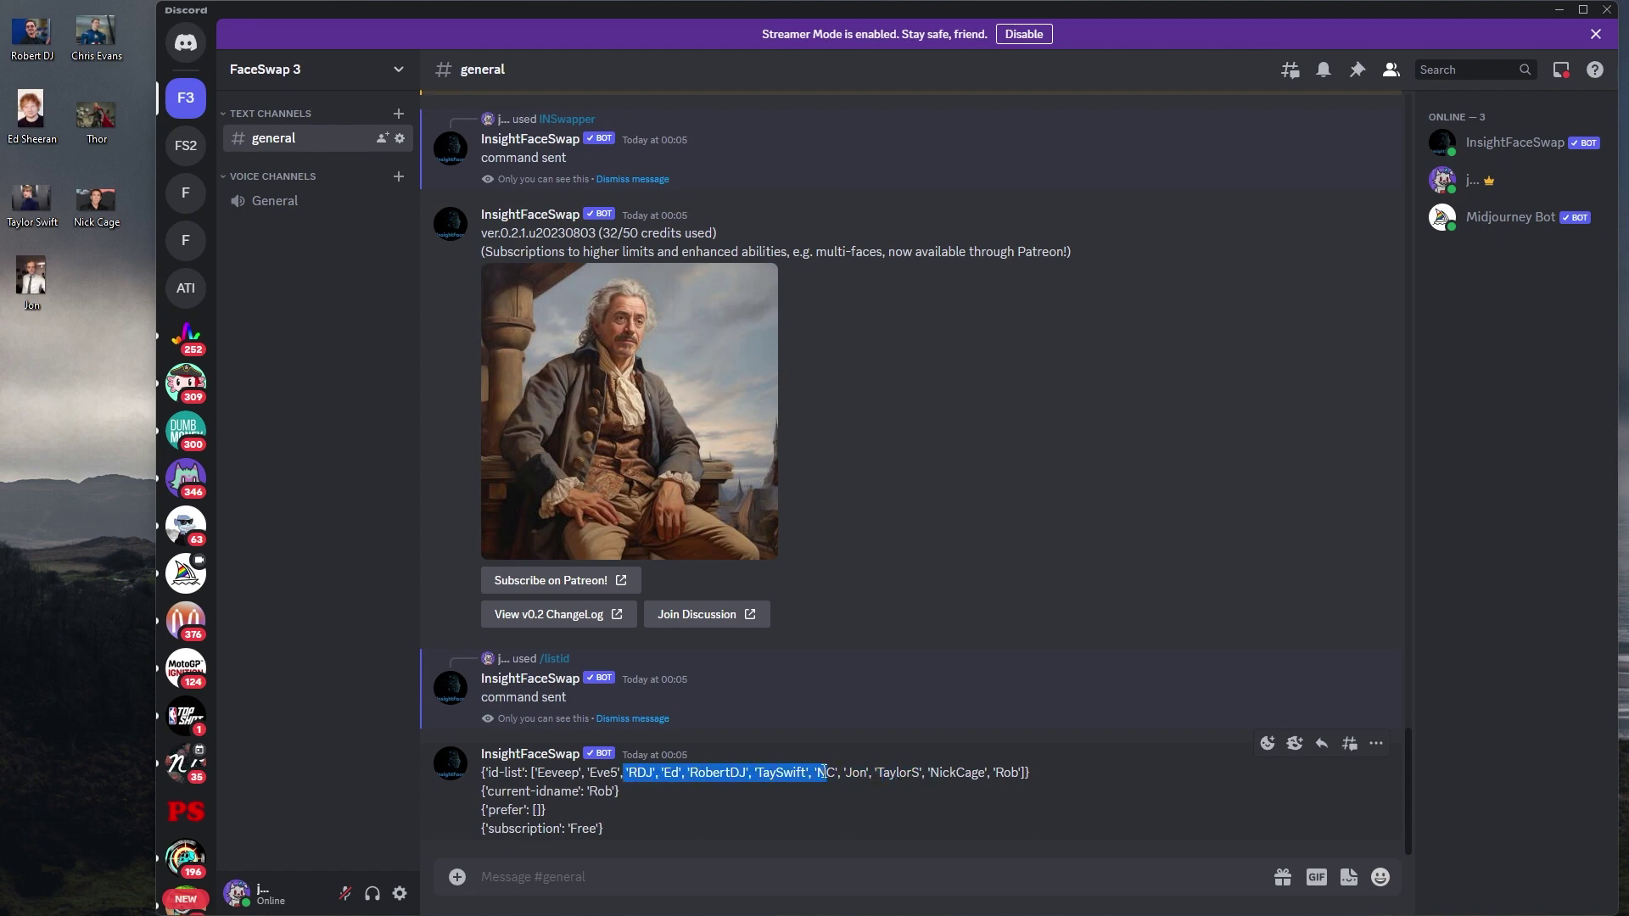
pyautogui.moveTo(553, 769); pyautogui.dragTo(943, 786)
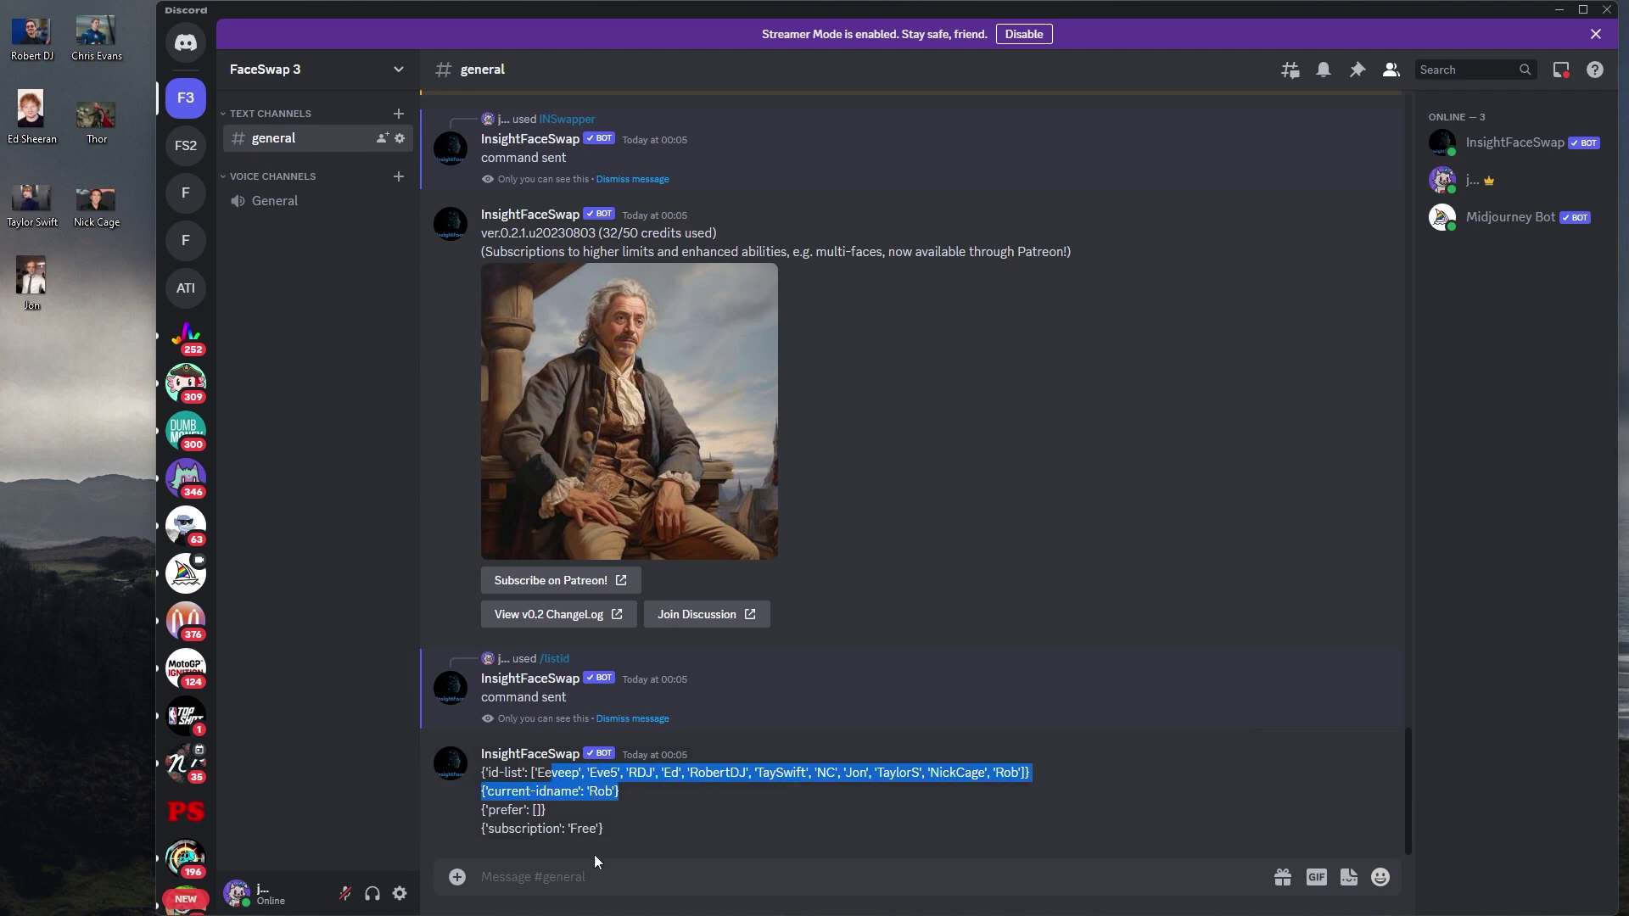
# Set the current face ID to Jon with /setid
pyautogui.click(552, 874)
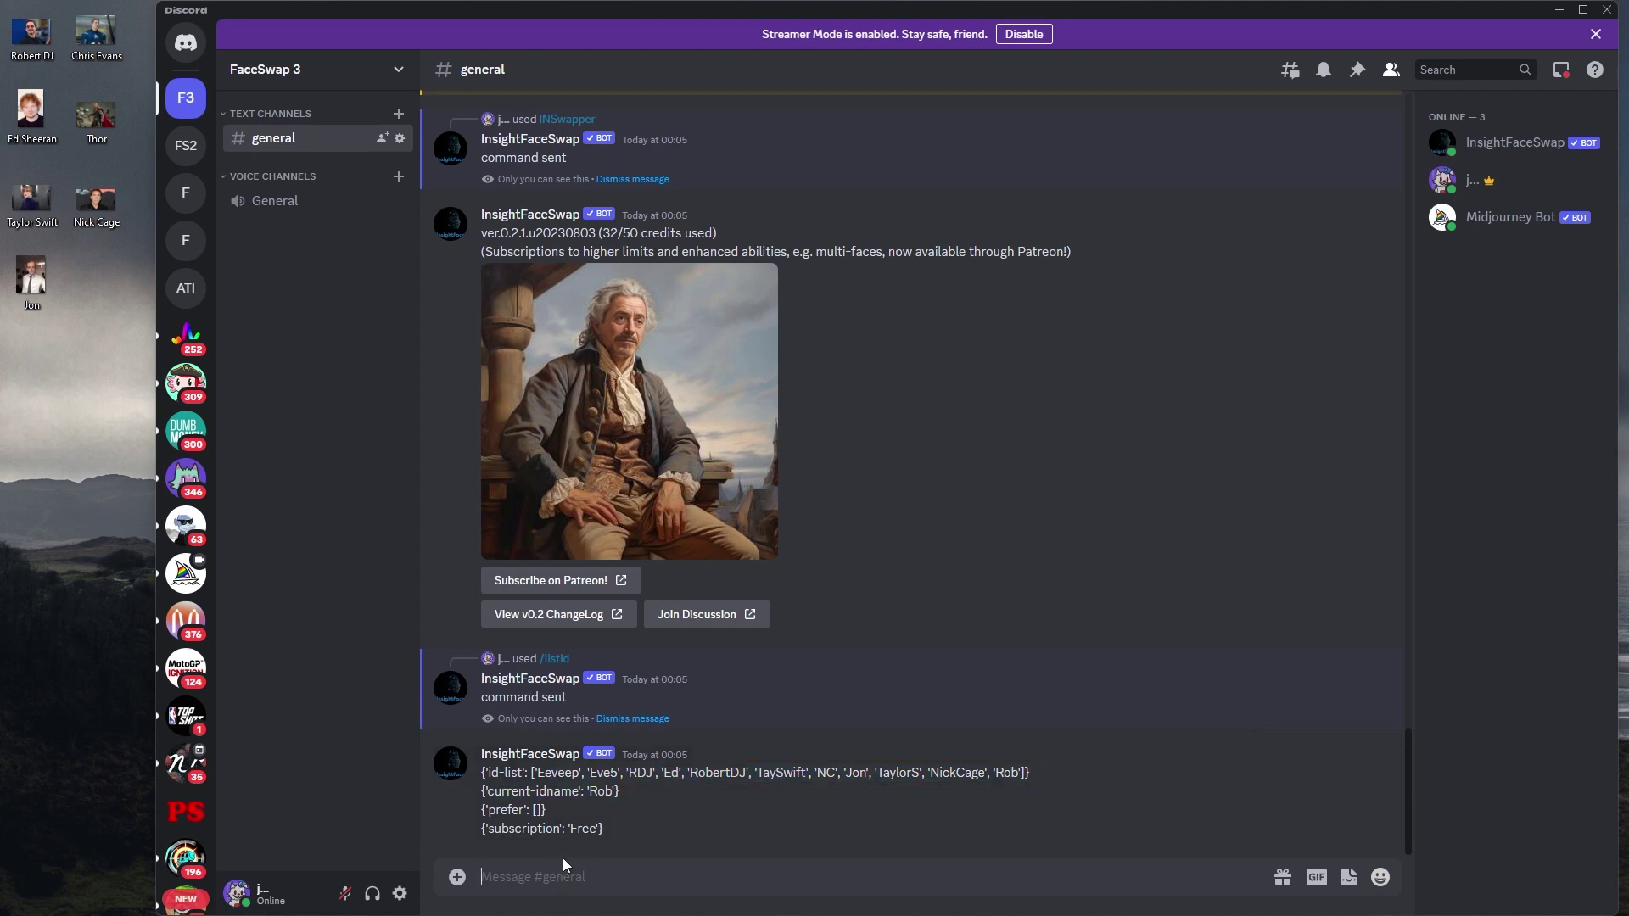
pyautogui.write('/setid')
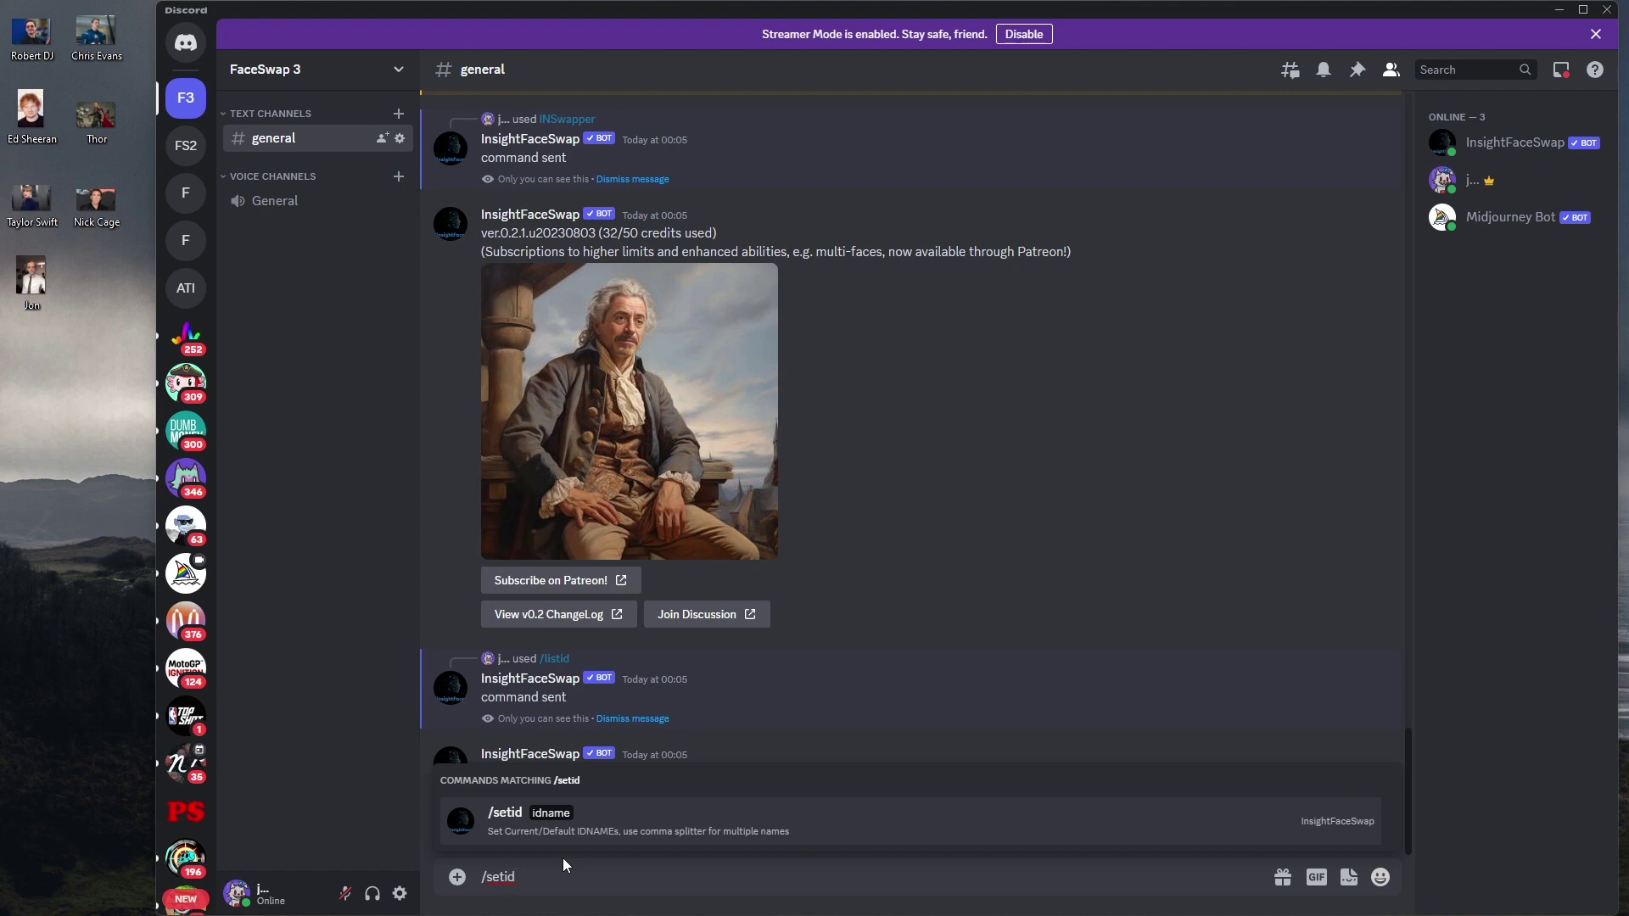
pyautogui.press('Tab')
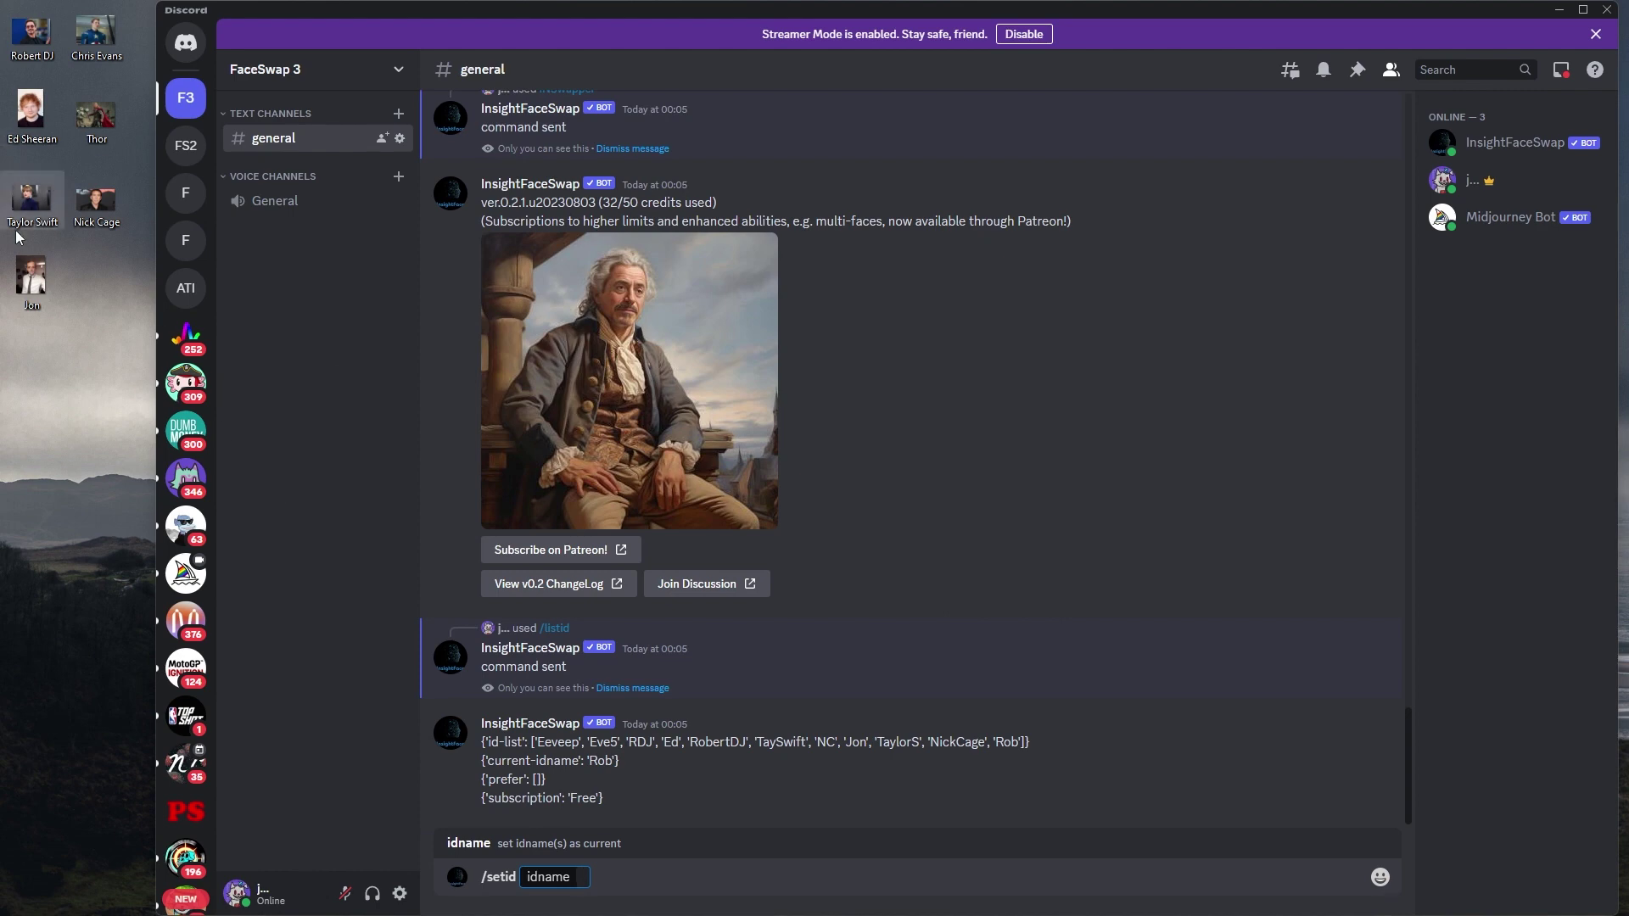
pyautogui.write('Jon')
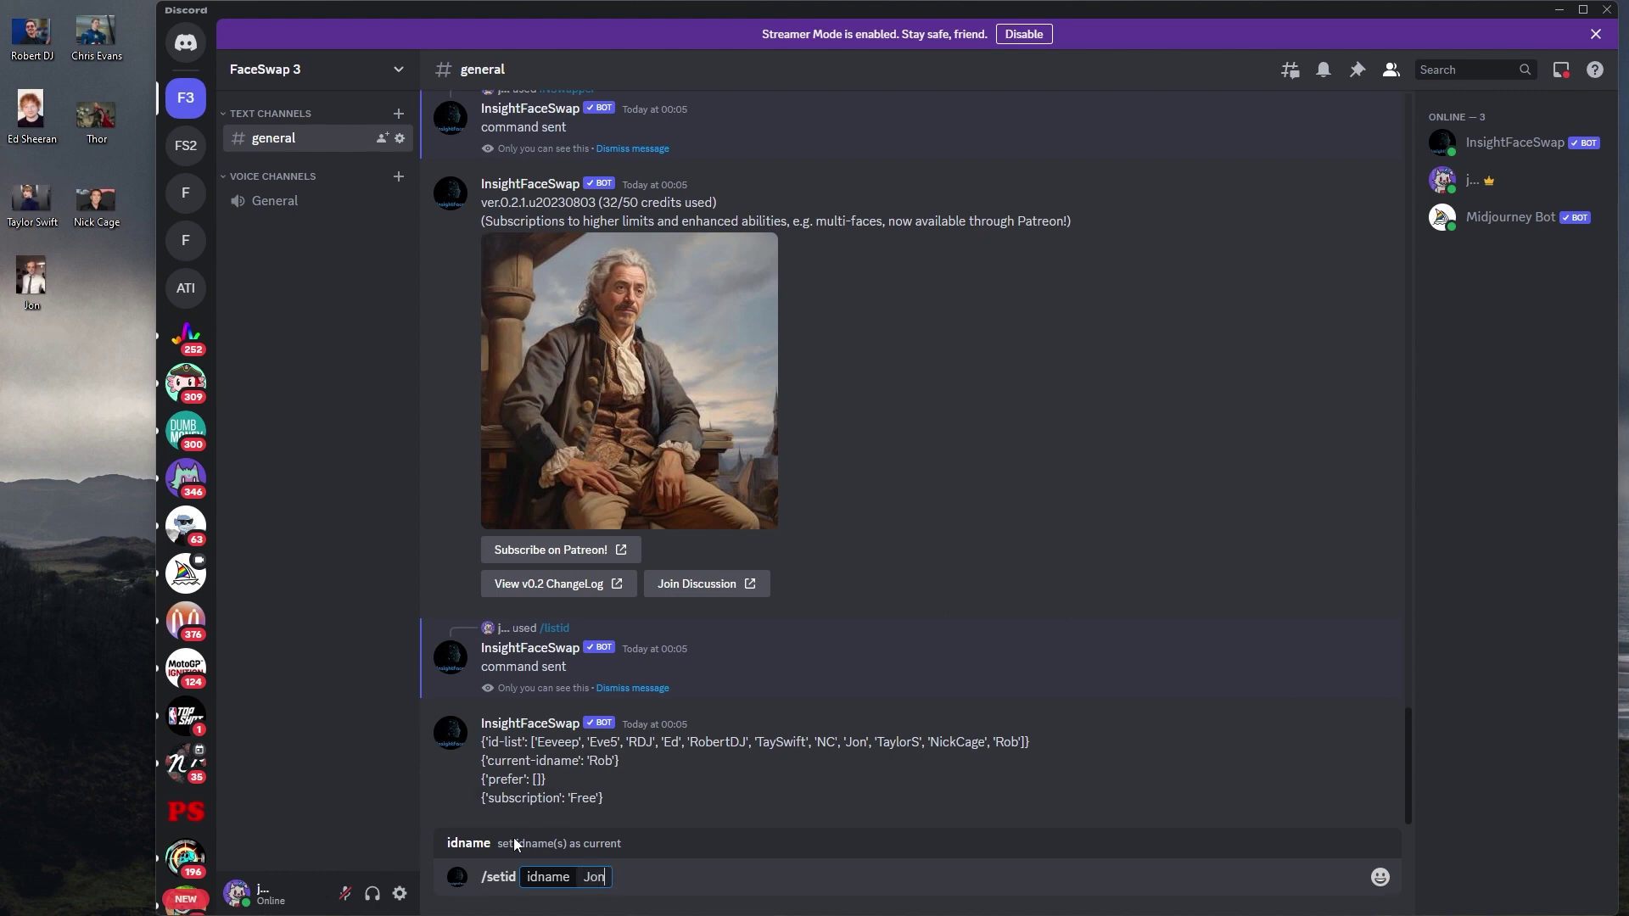
pyautogui.press('Return')
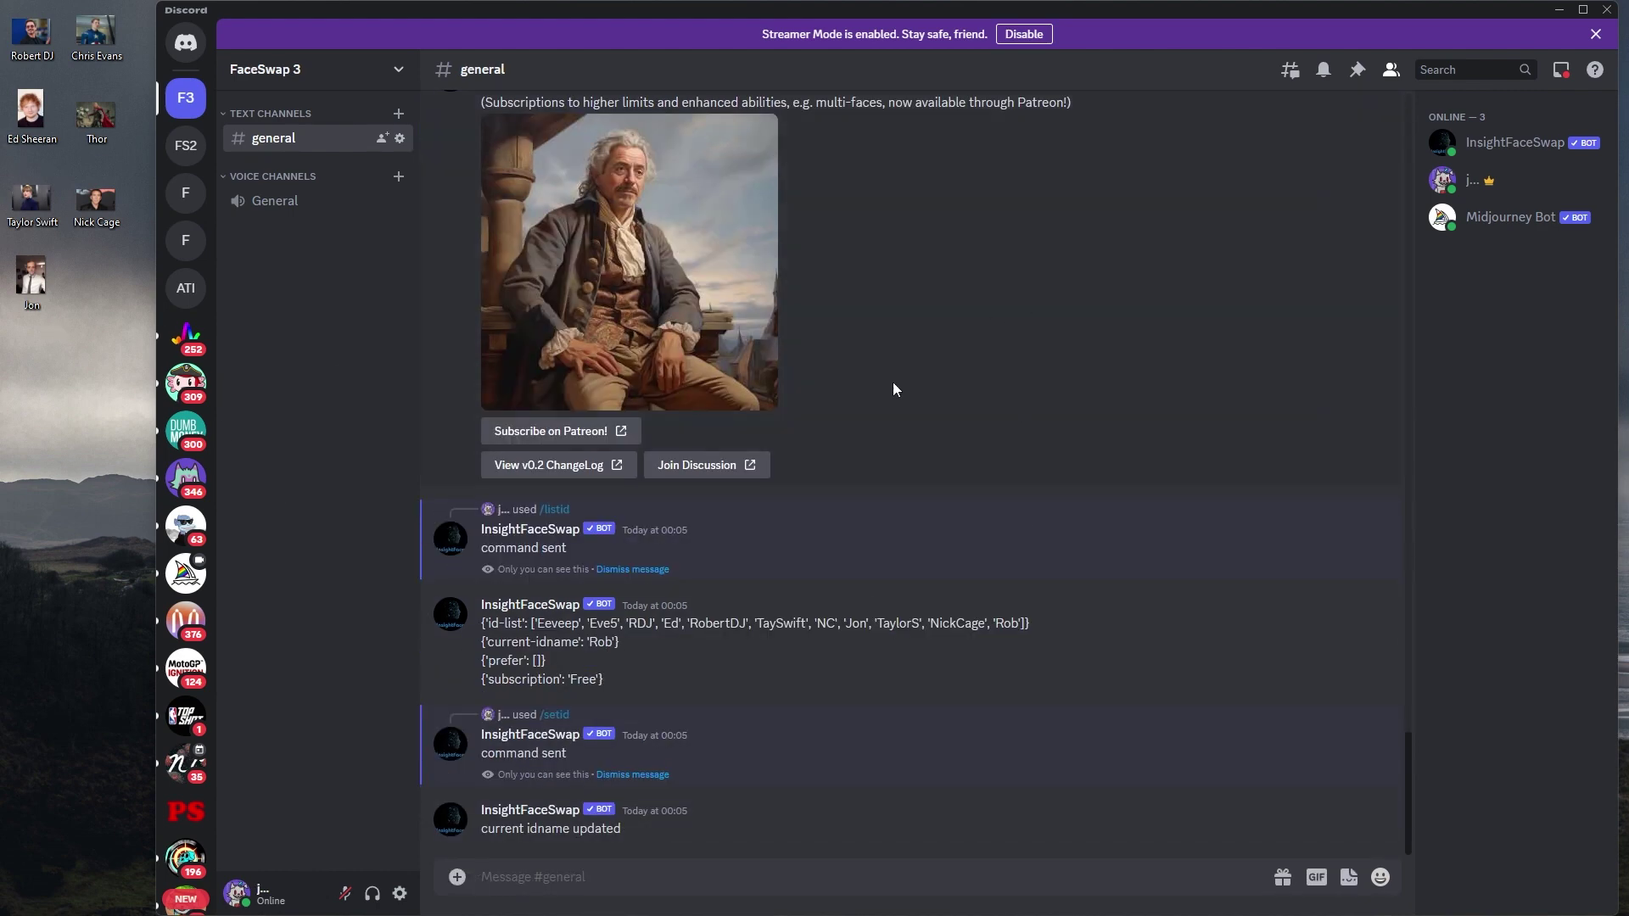
# Check the photo of the face to swap in
pyautogui.doubleClick(73, 285)
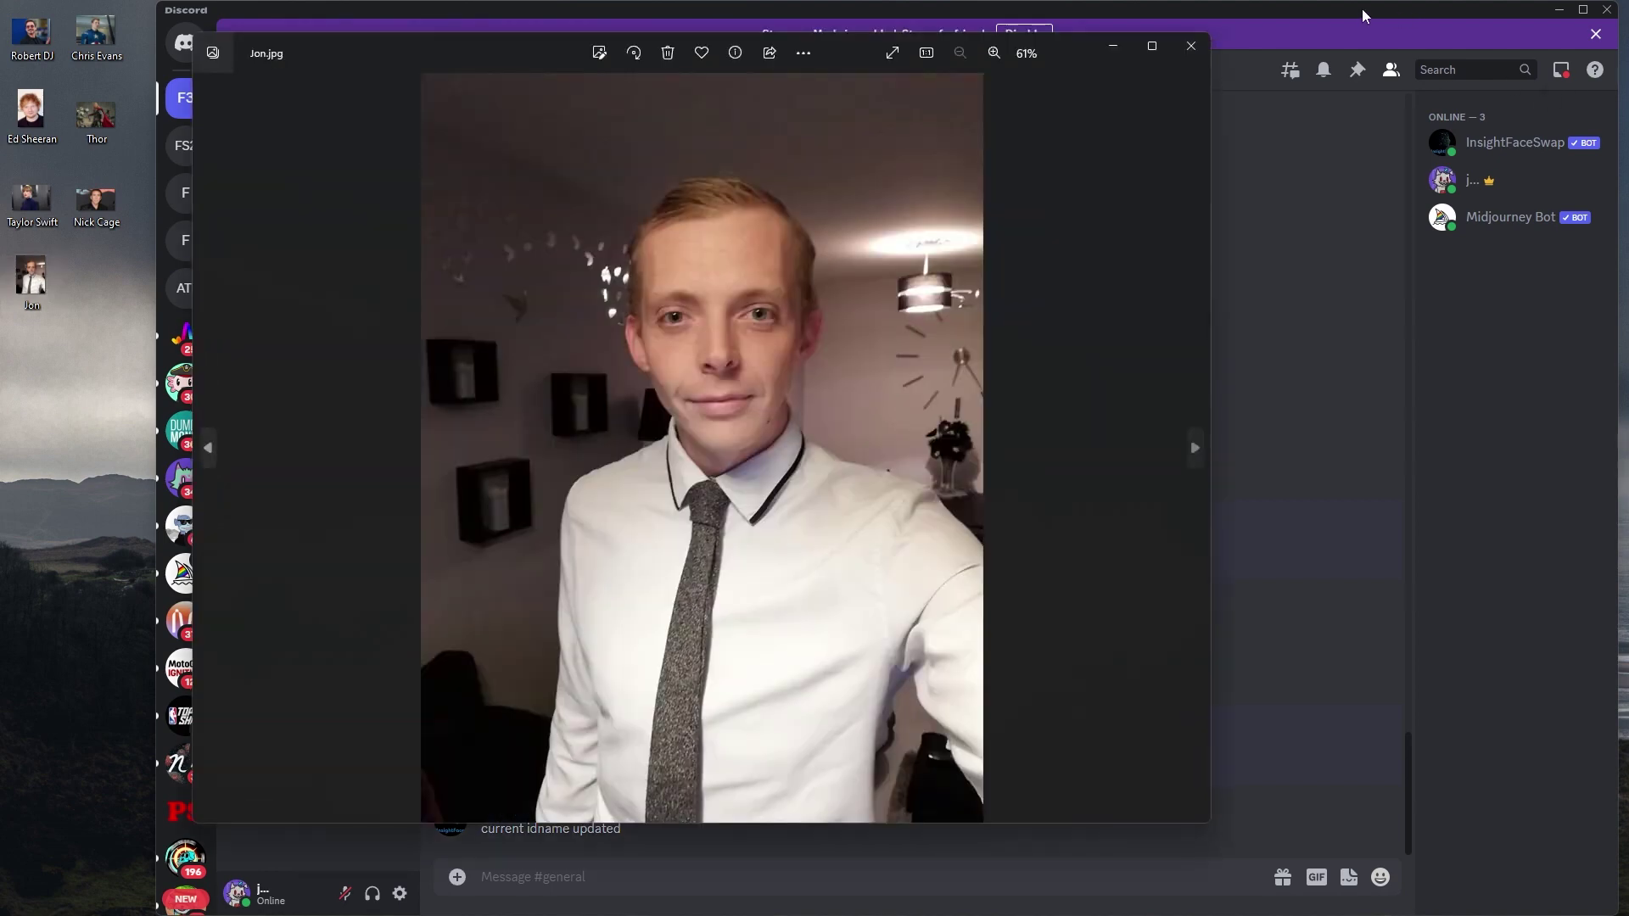
pyautogui.click(1188, 44)
pyautogui.scroll(15, 689, 565)
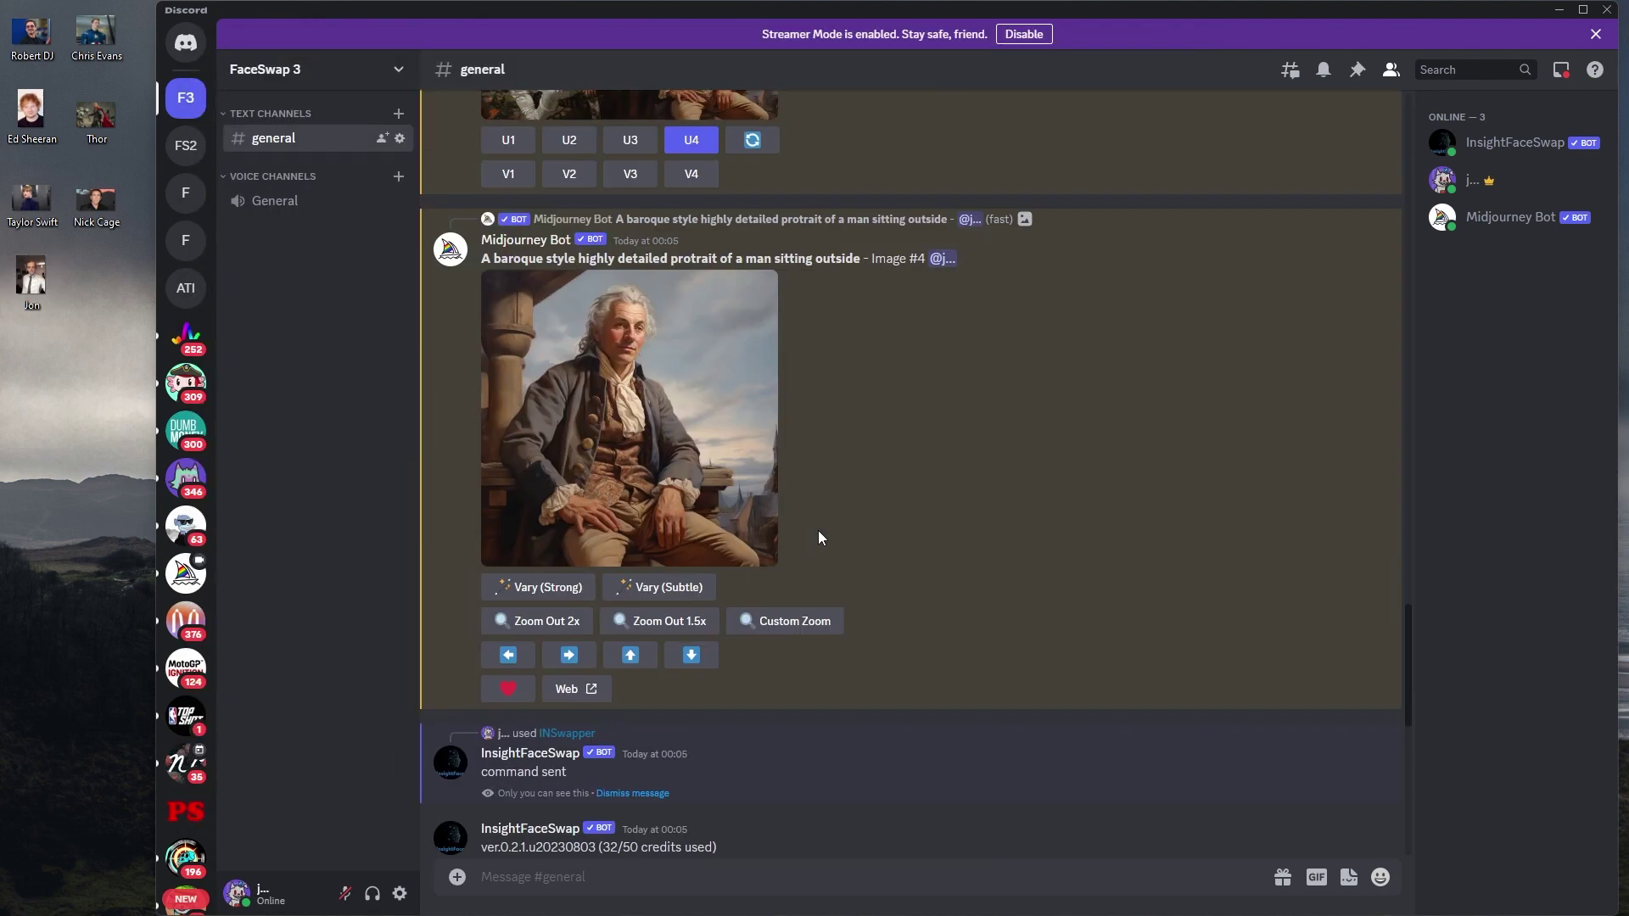
# Run Apps > INSwapper on the Midjourney portrait and inspect the Jon face-swapped result
pyautogui.rightClick(704, 484)
pyautogui.moveTo(779, 619)
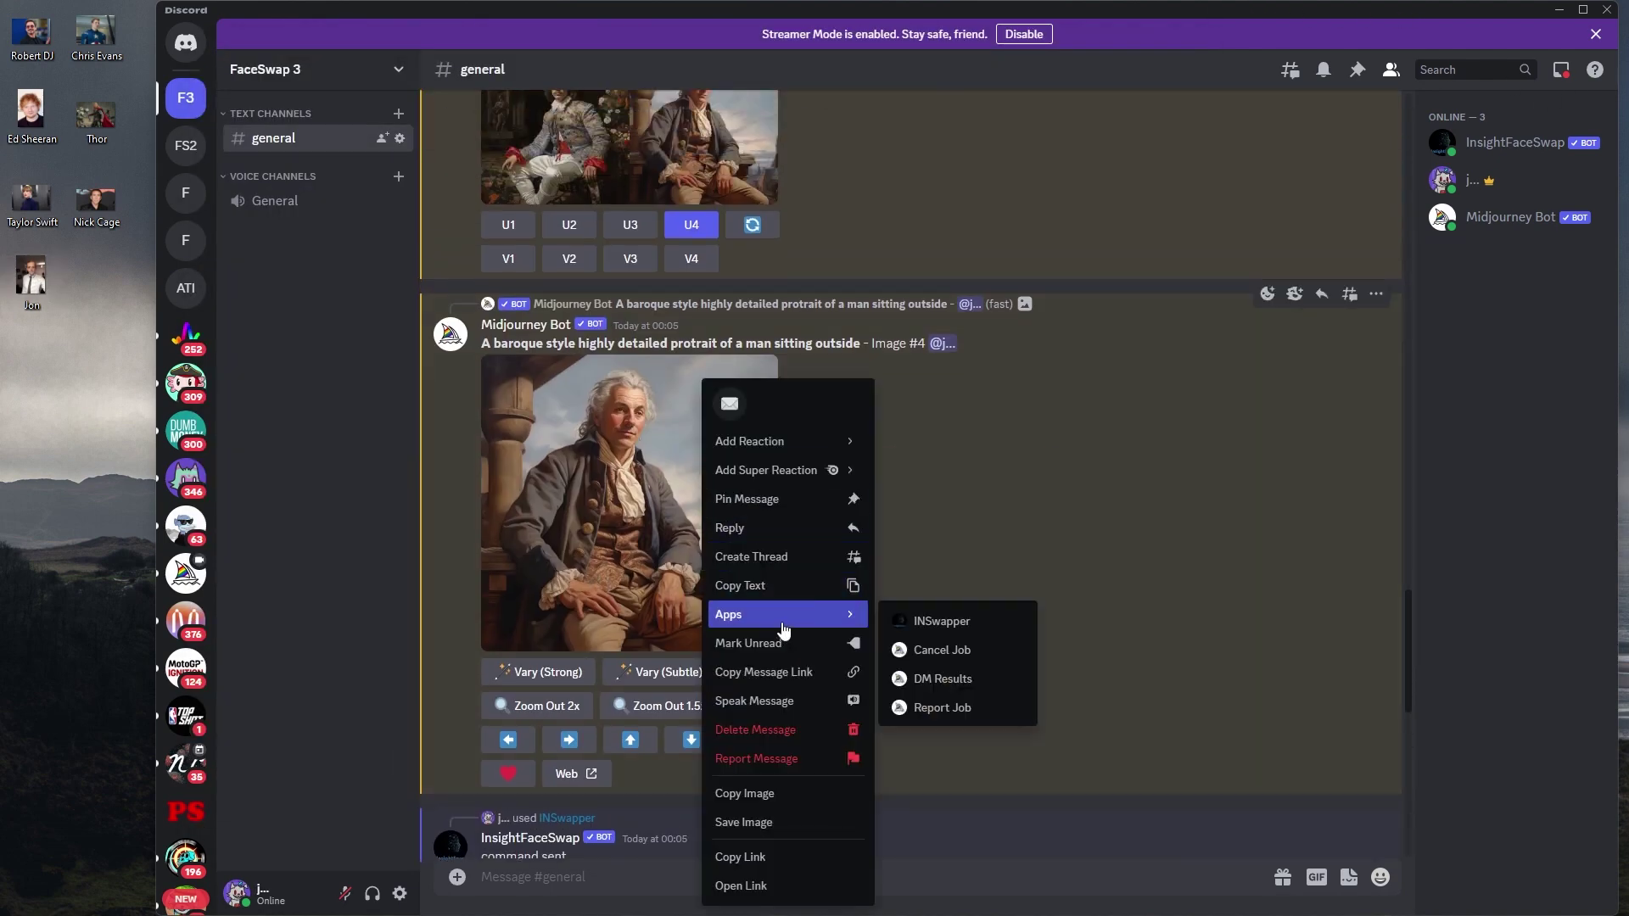
pyautogui.click(938, 624)
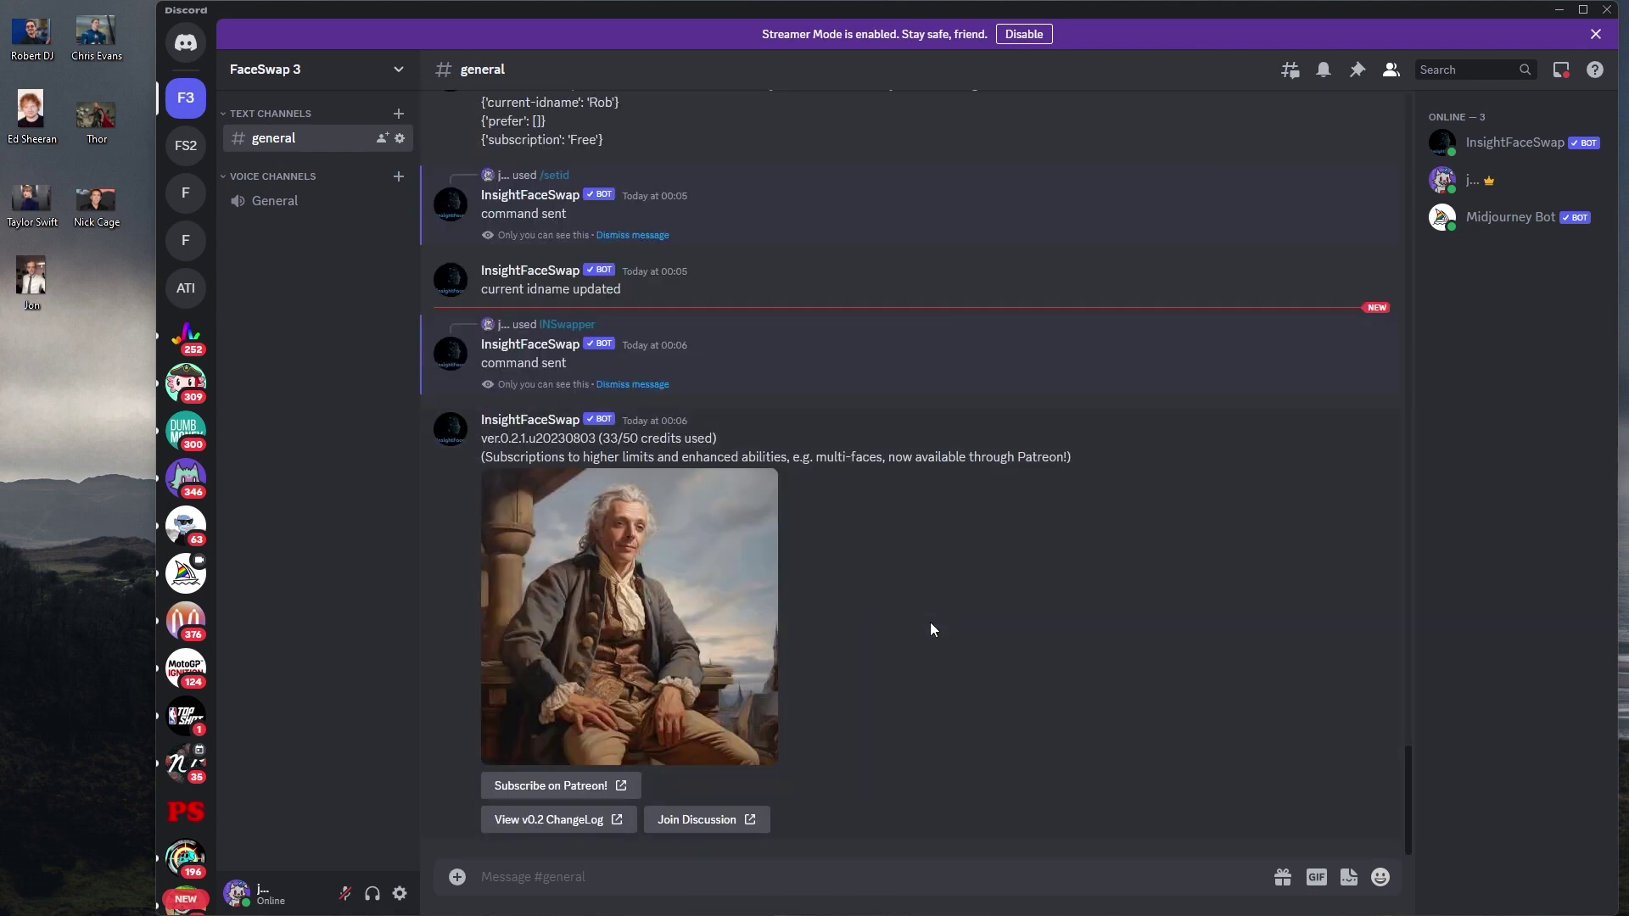
pyautogui.click(715, 602)
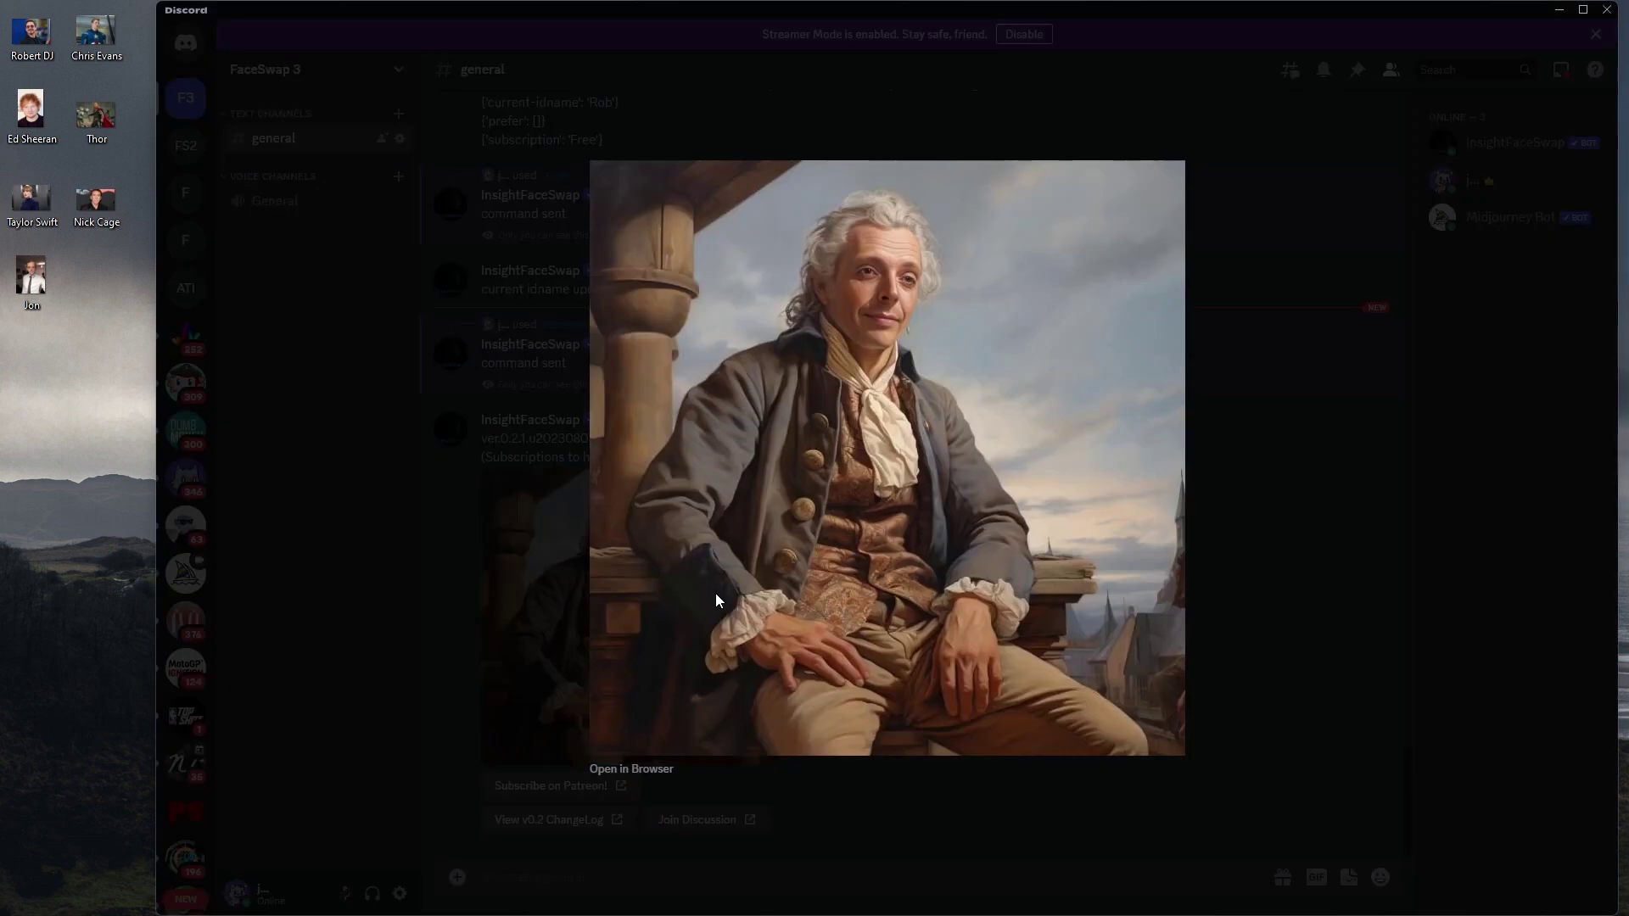
pyautogui.click(1258, 647)
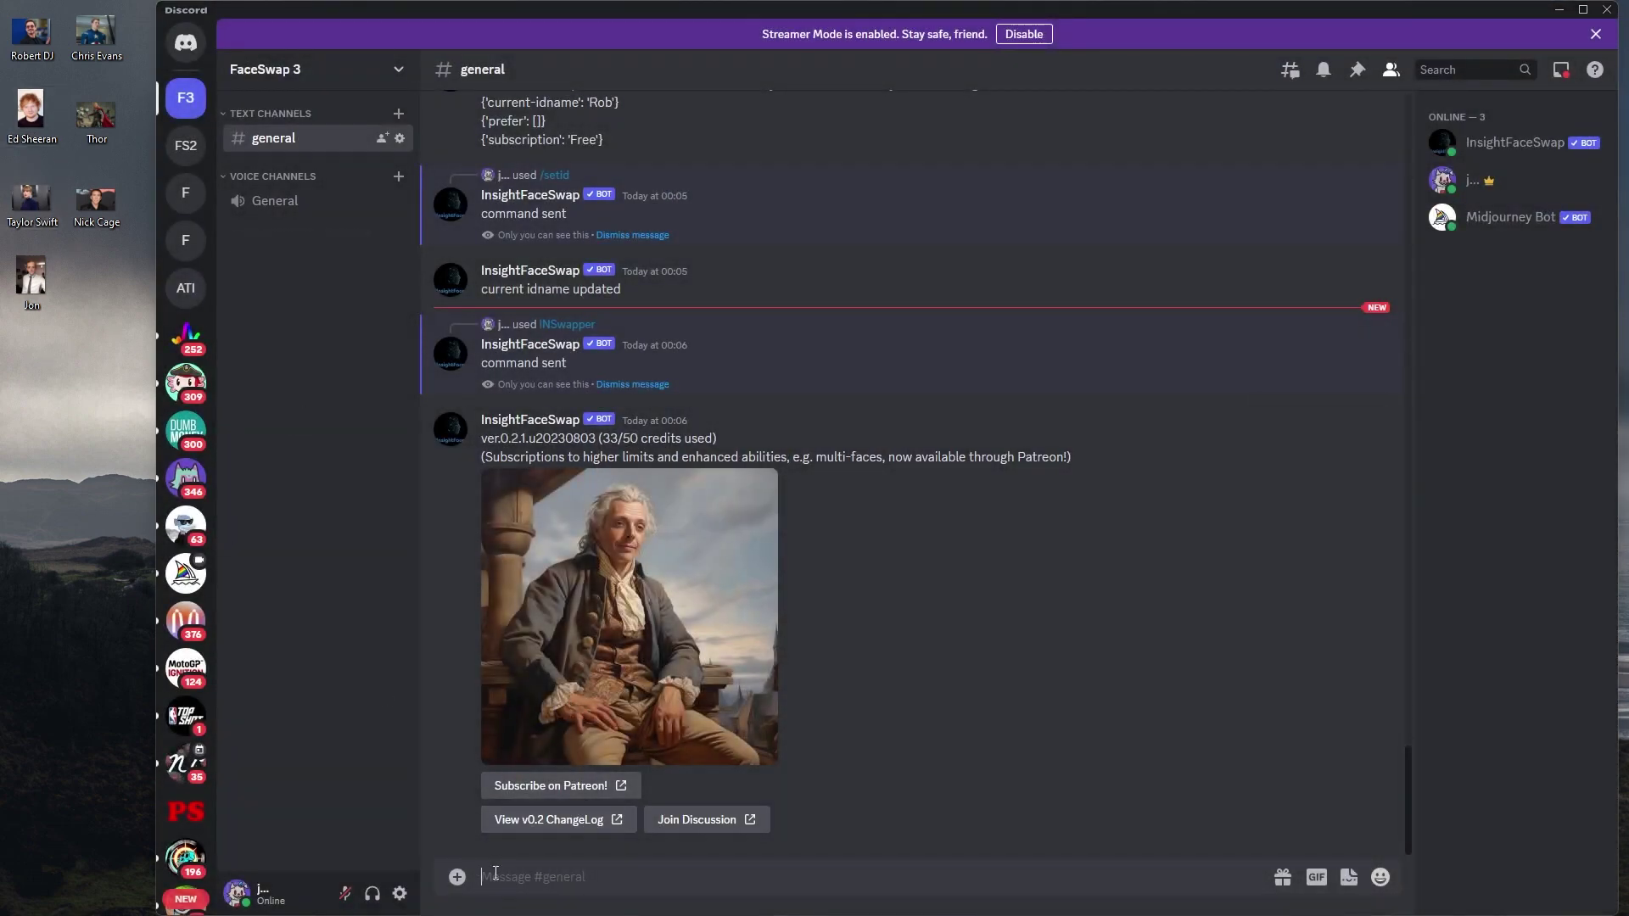
# Set the current face ID to Ed with /setid
pyautogui.write('/setid')
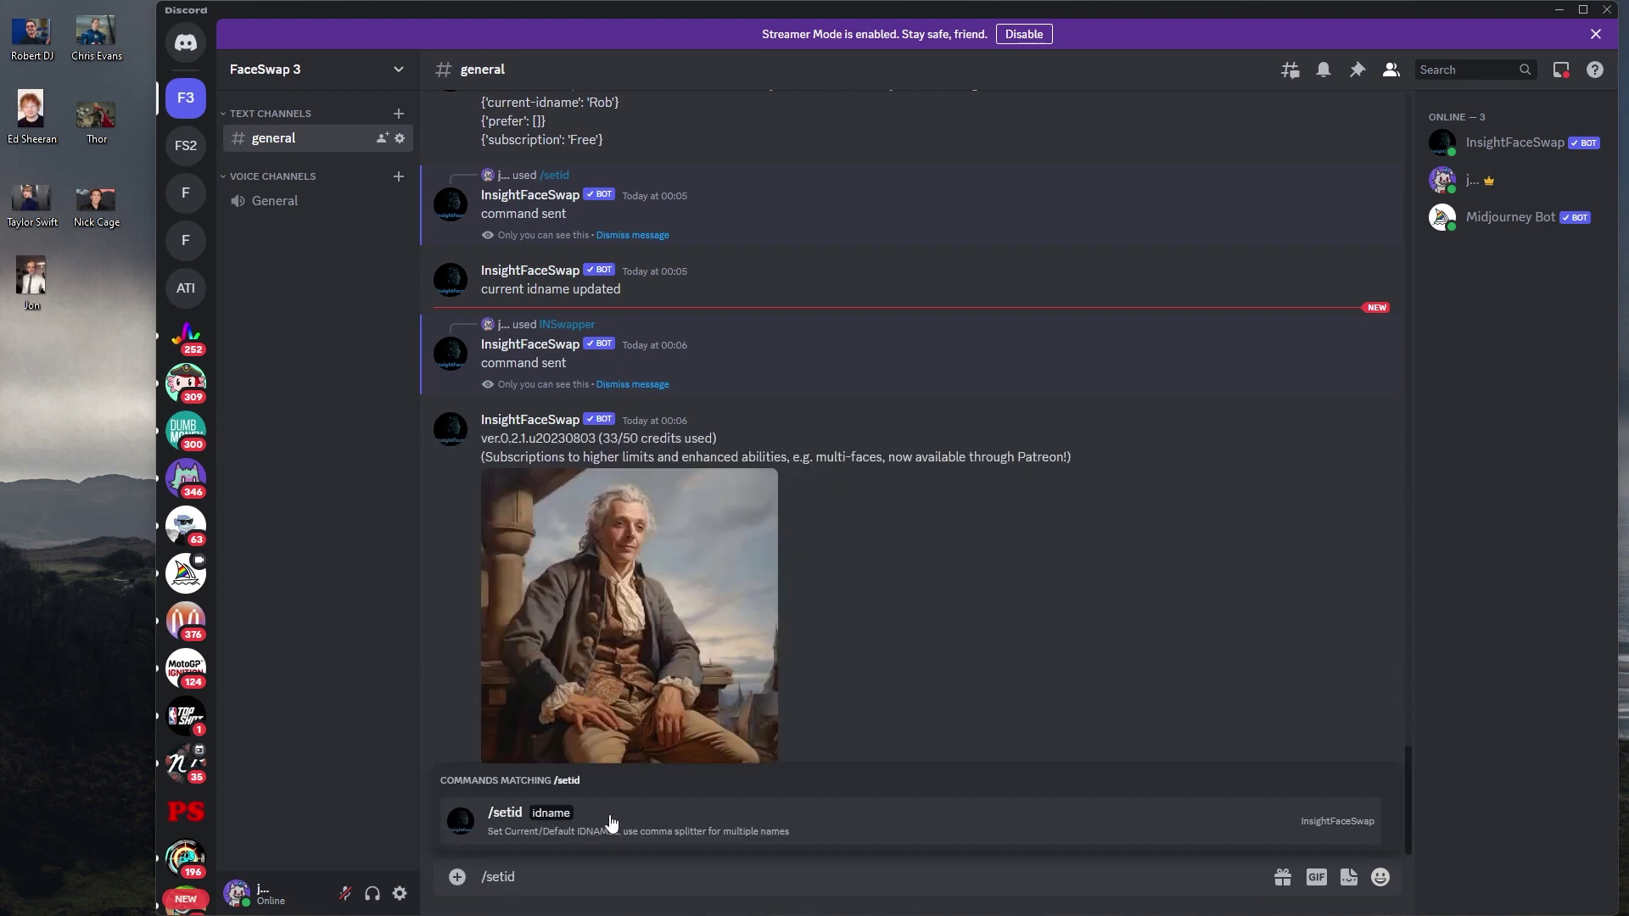
pyautogui.click(611, 822)
pyautogui.write('ED')
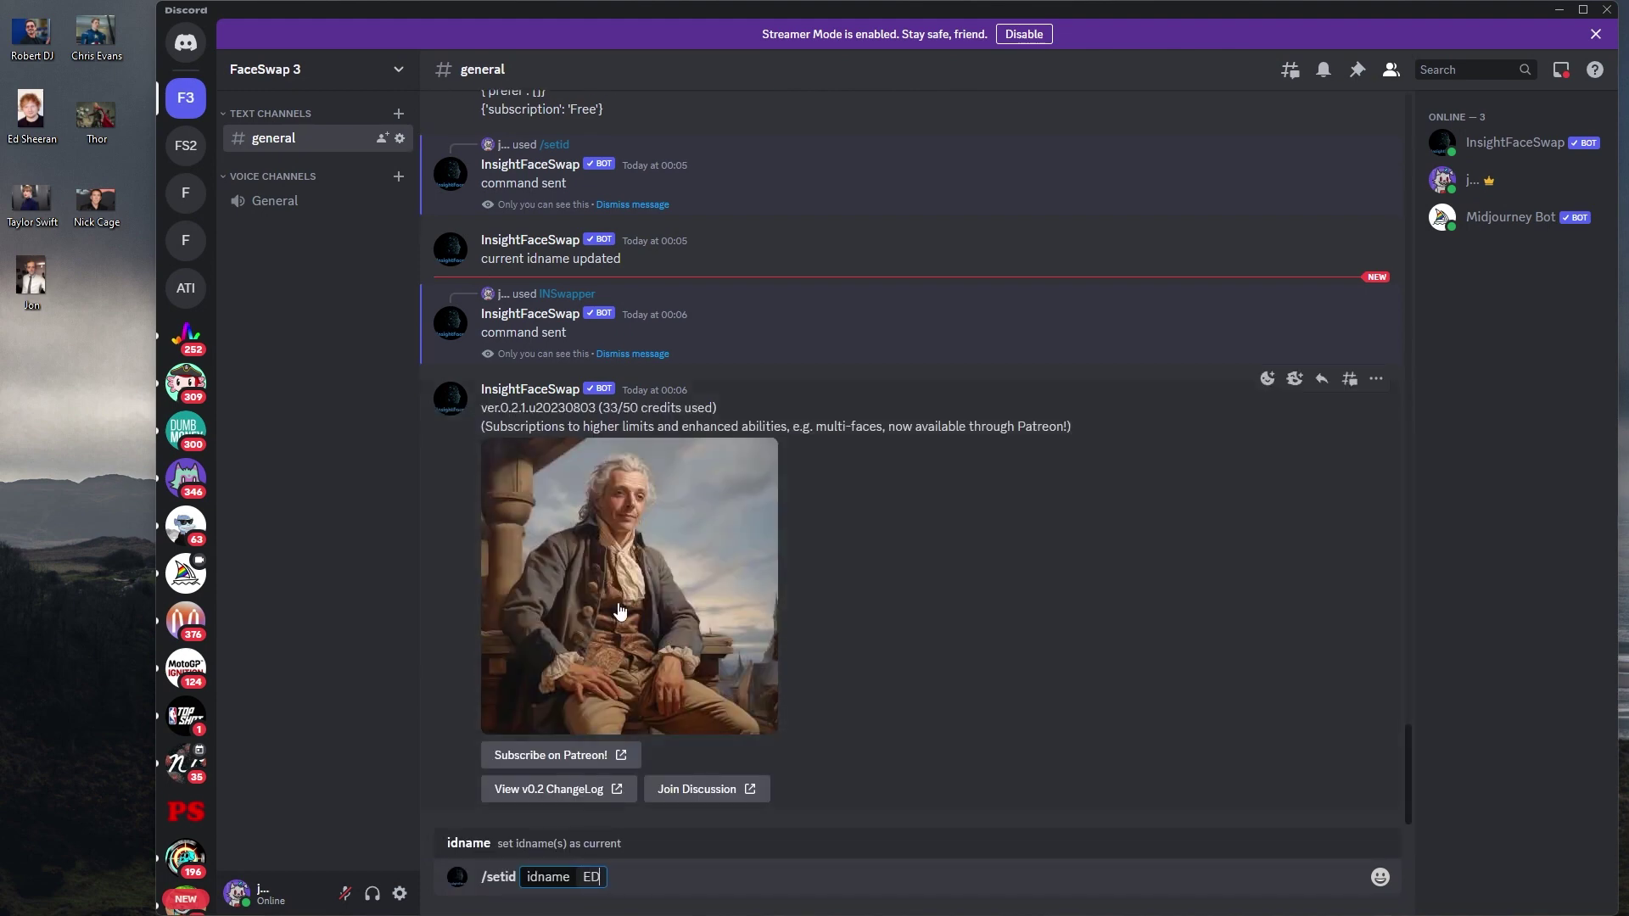
pyautogui.scroll(1, 586, 174)
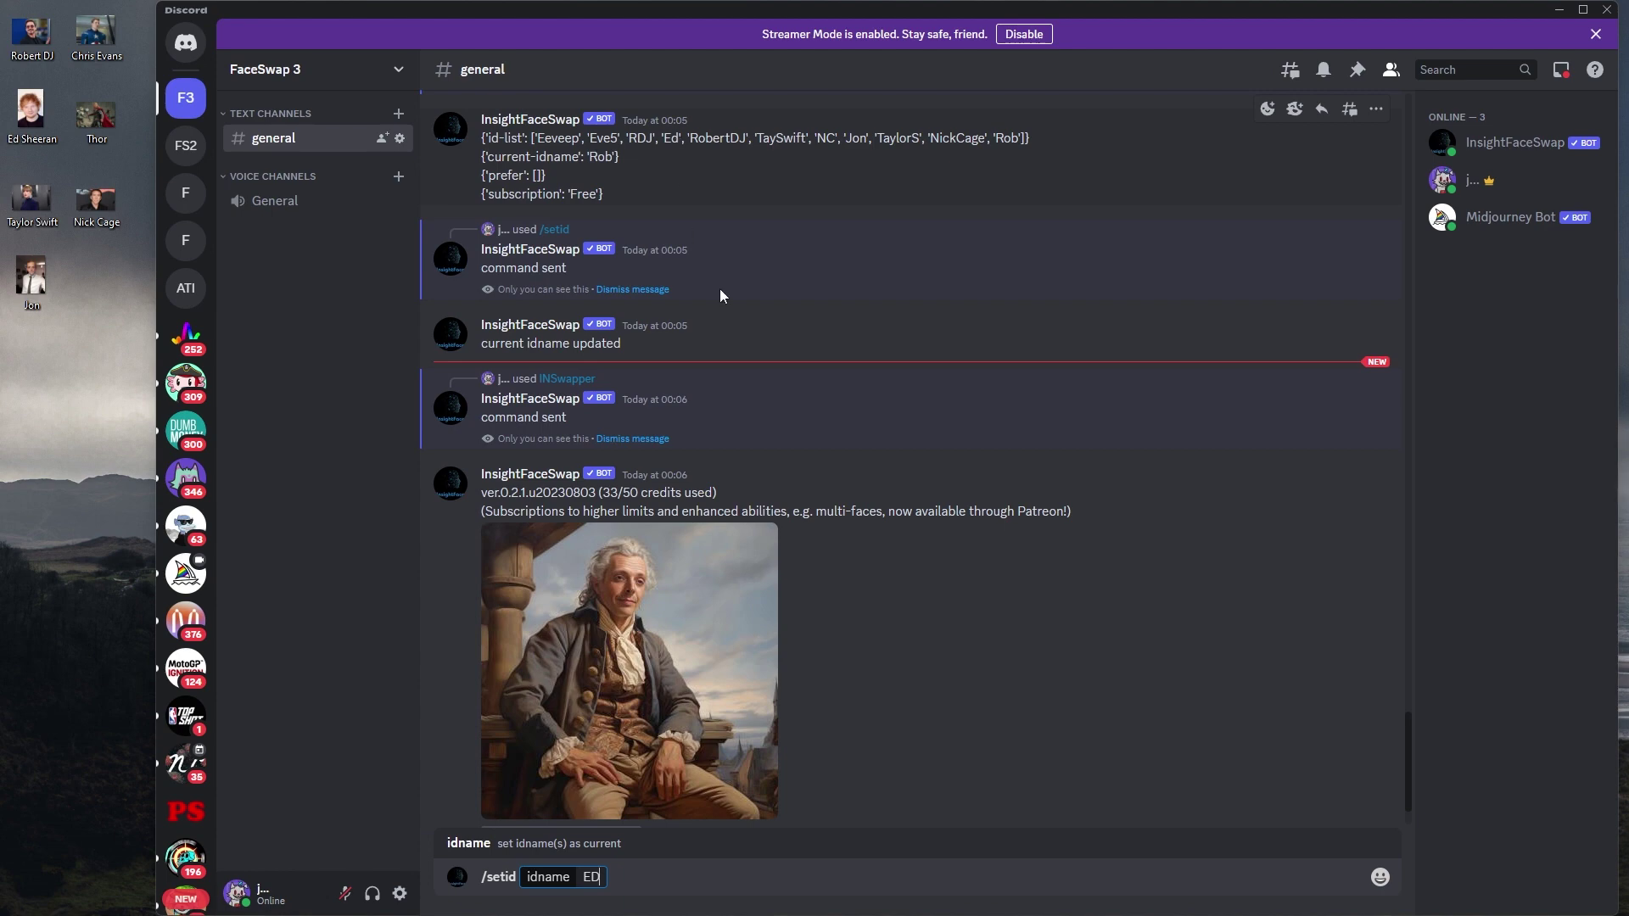
pyautogui.press('BackSpace')
pyautogui.write('d')
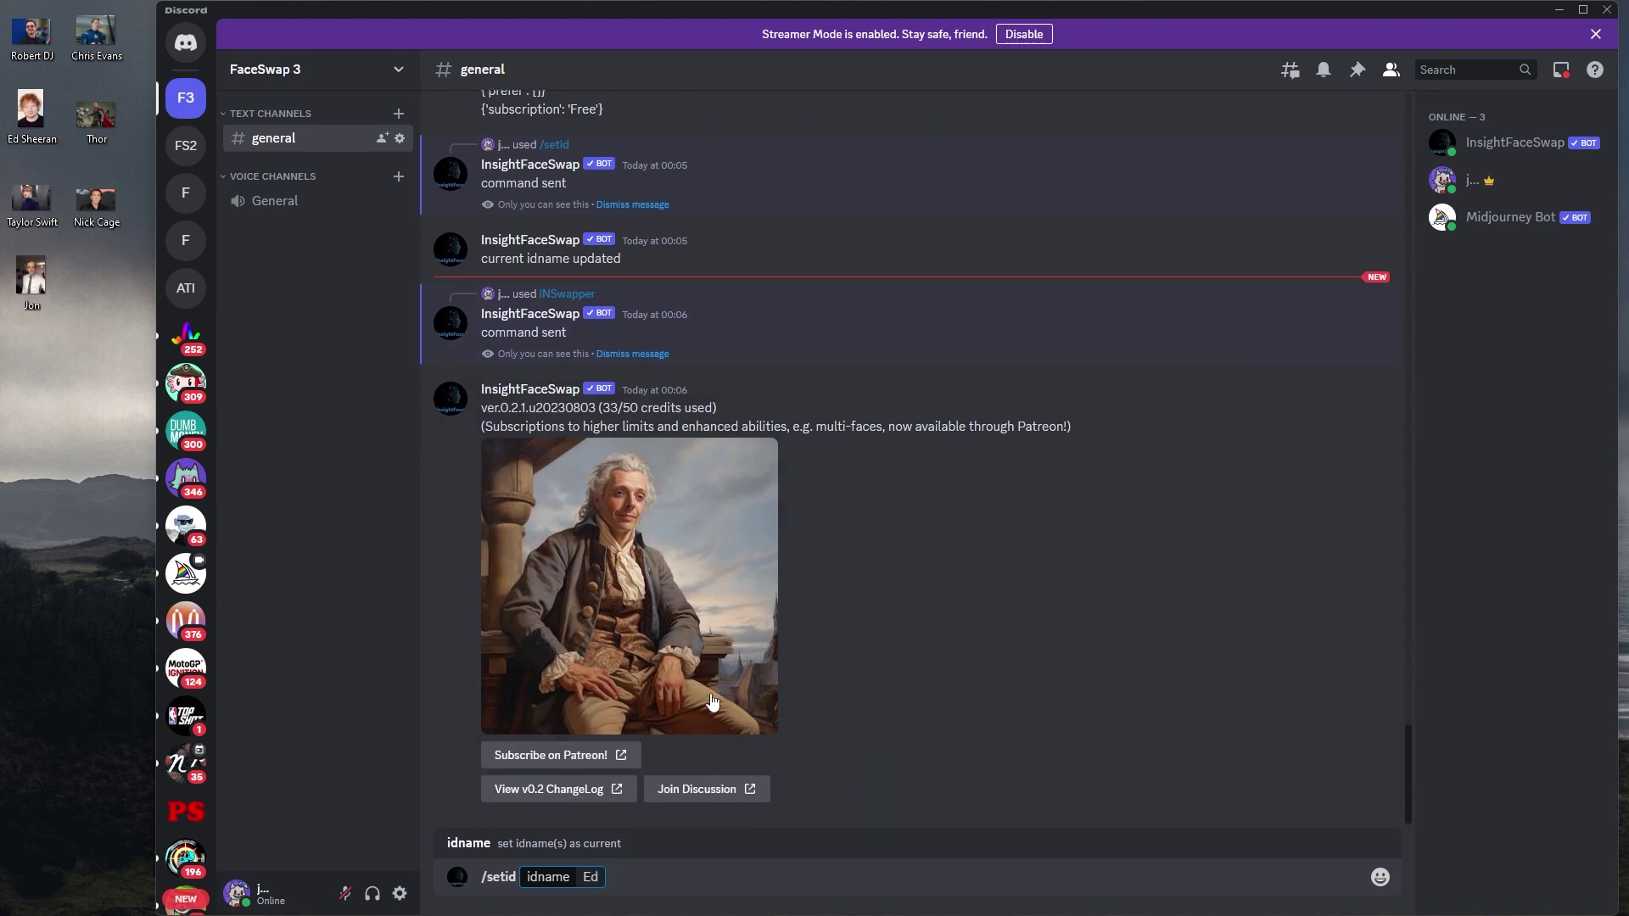
pyautogui.press('Return')
# Face-swap the original Midjourney portrait with the Ed ID and inspect the enlarged result
pyautogui.scroll(4, 725, 491)
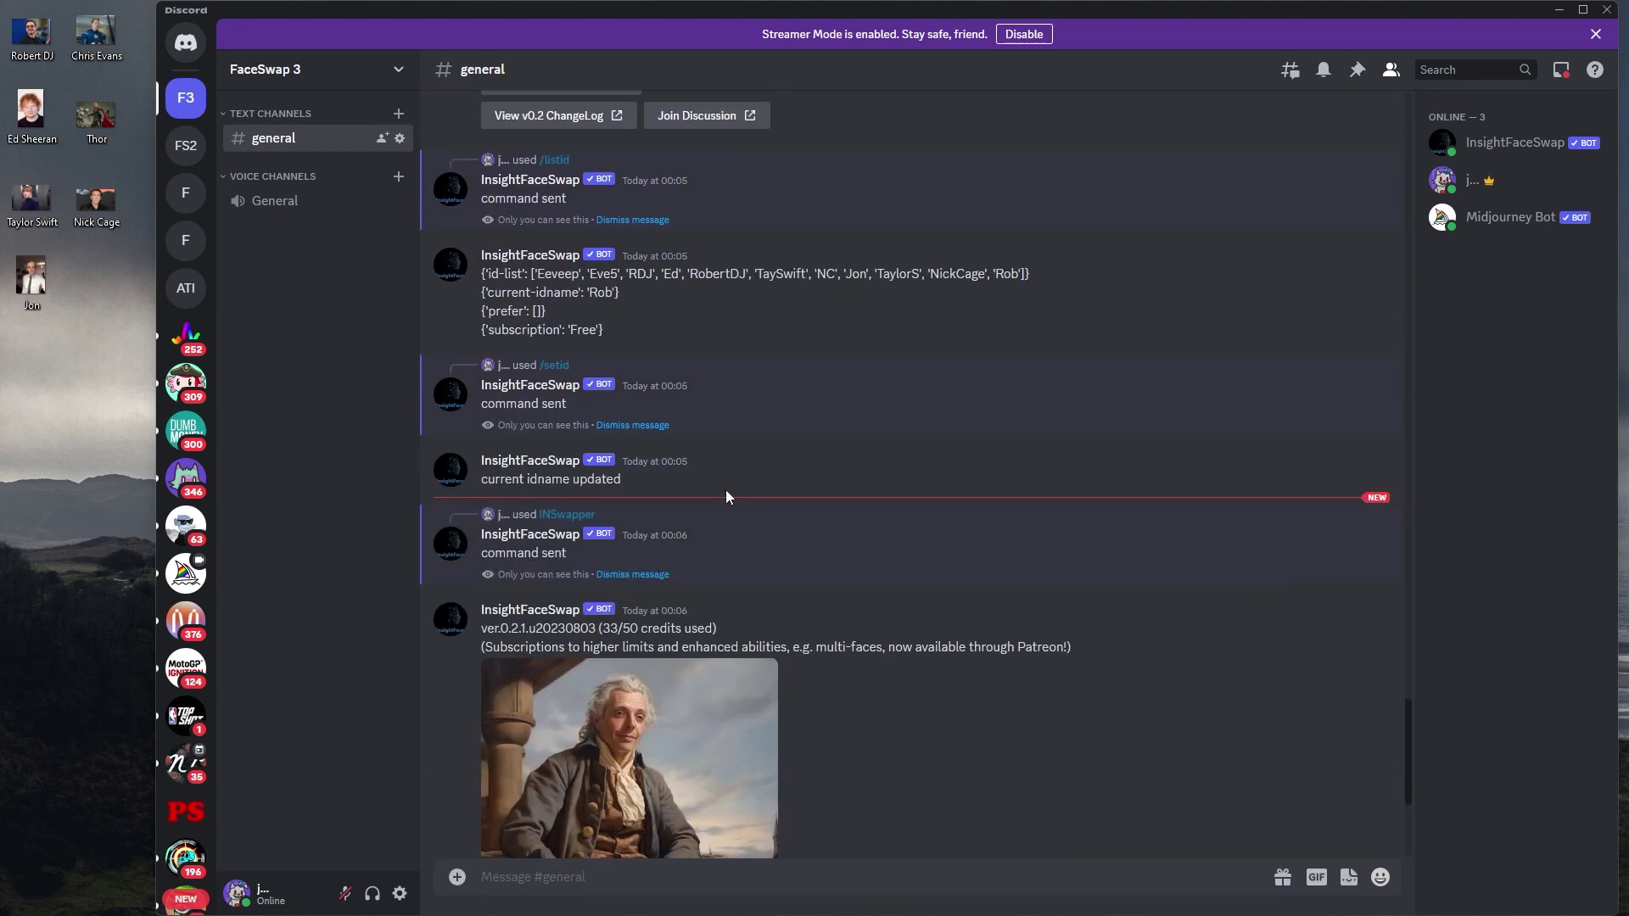
pyautogui.scroll(10, 720, 475)
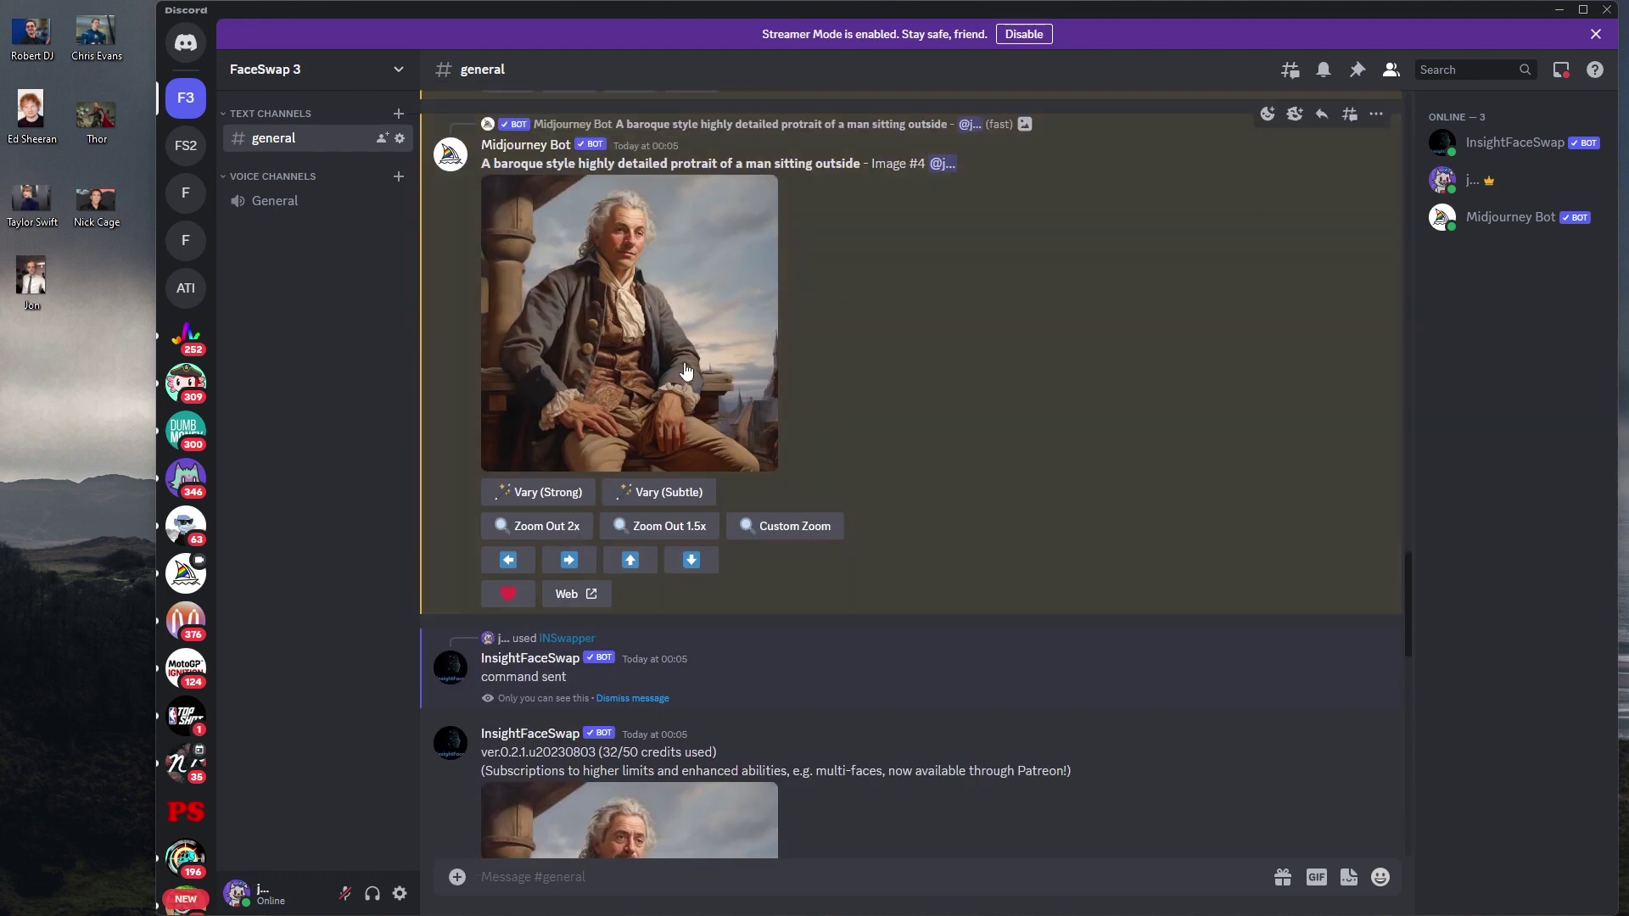
pyautogui.rightClick(685, 371)
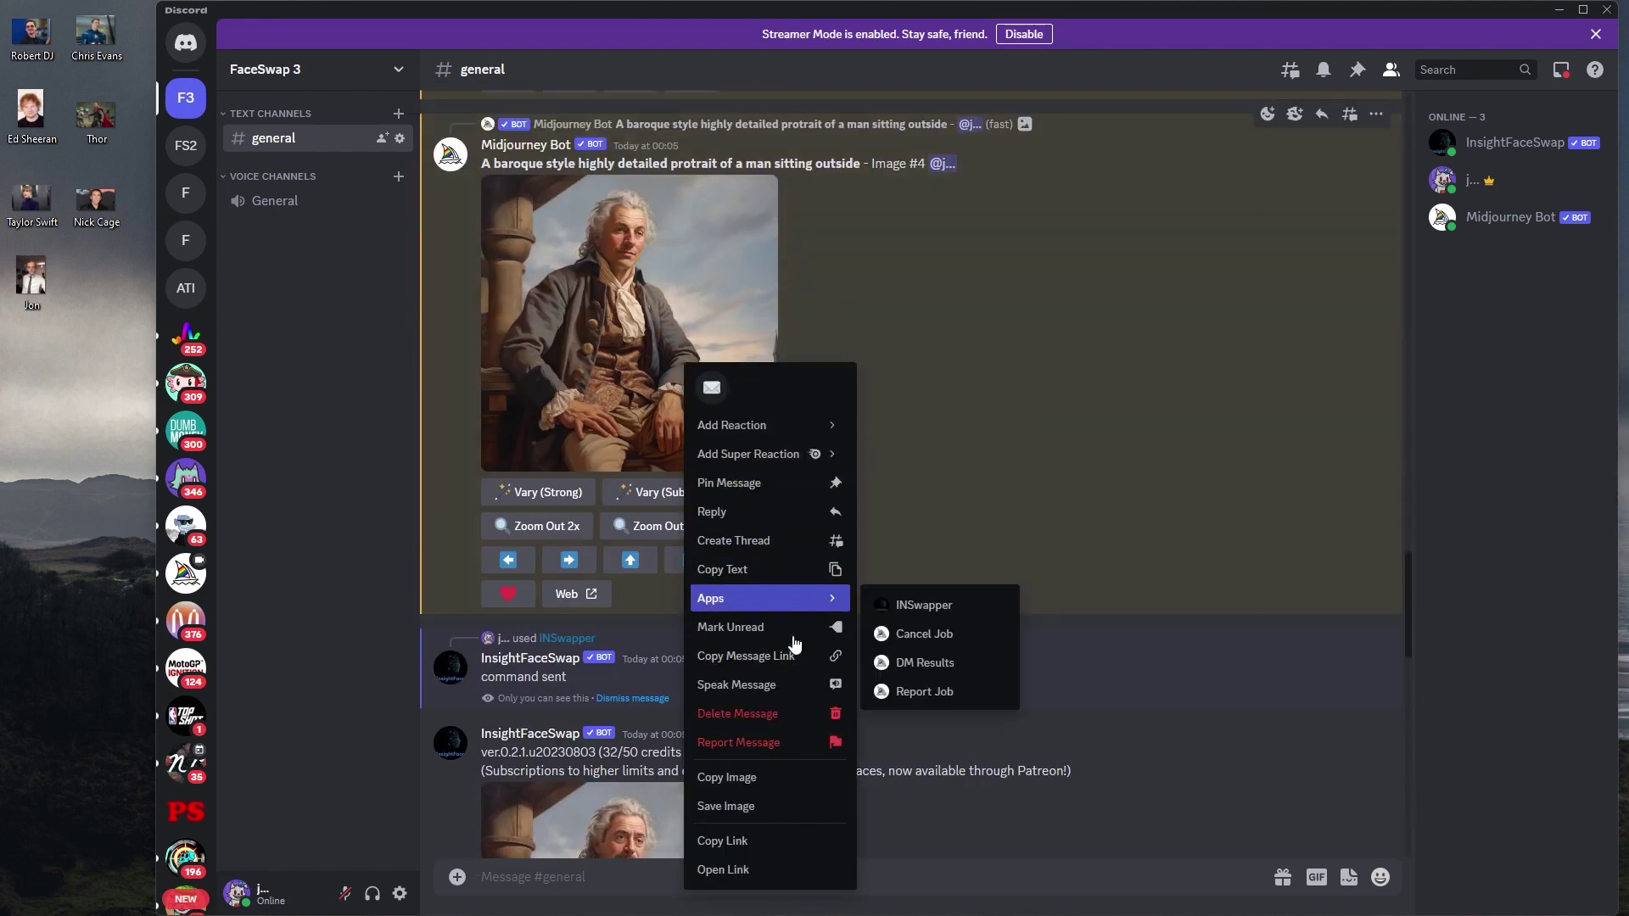
pyautogui.click(893, 603)
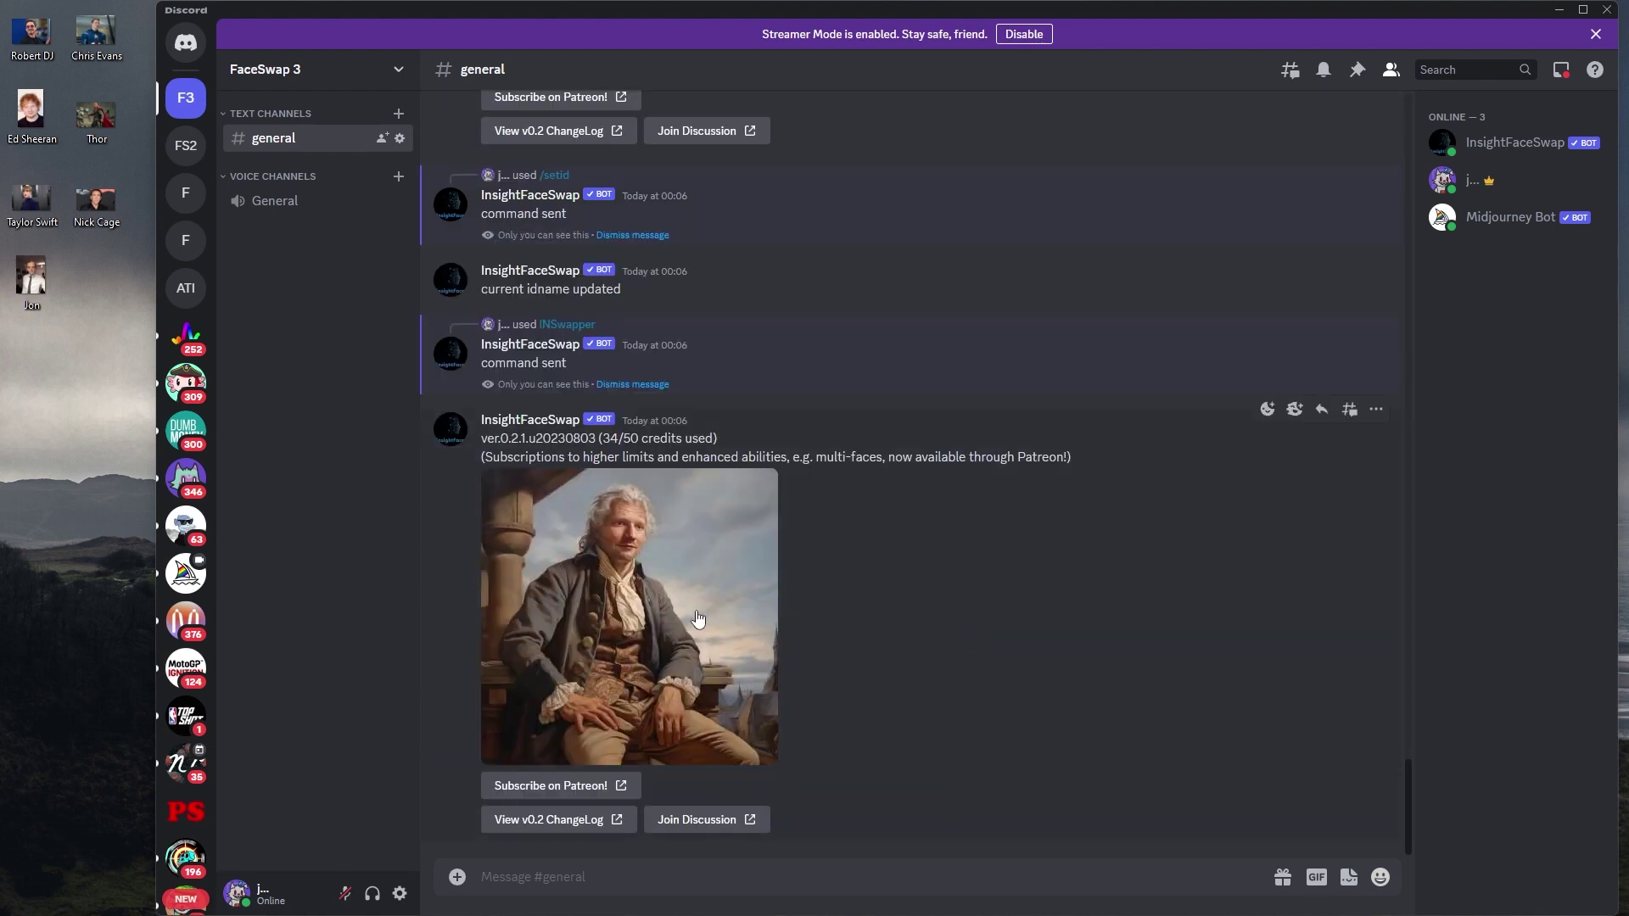
pyautogui.click(684, 612)
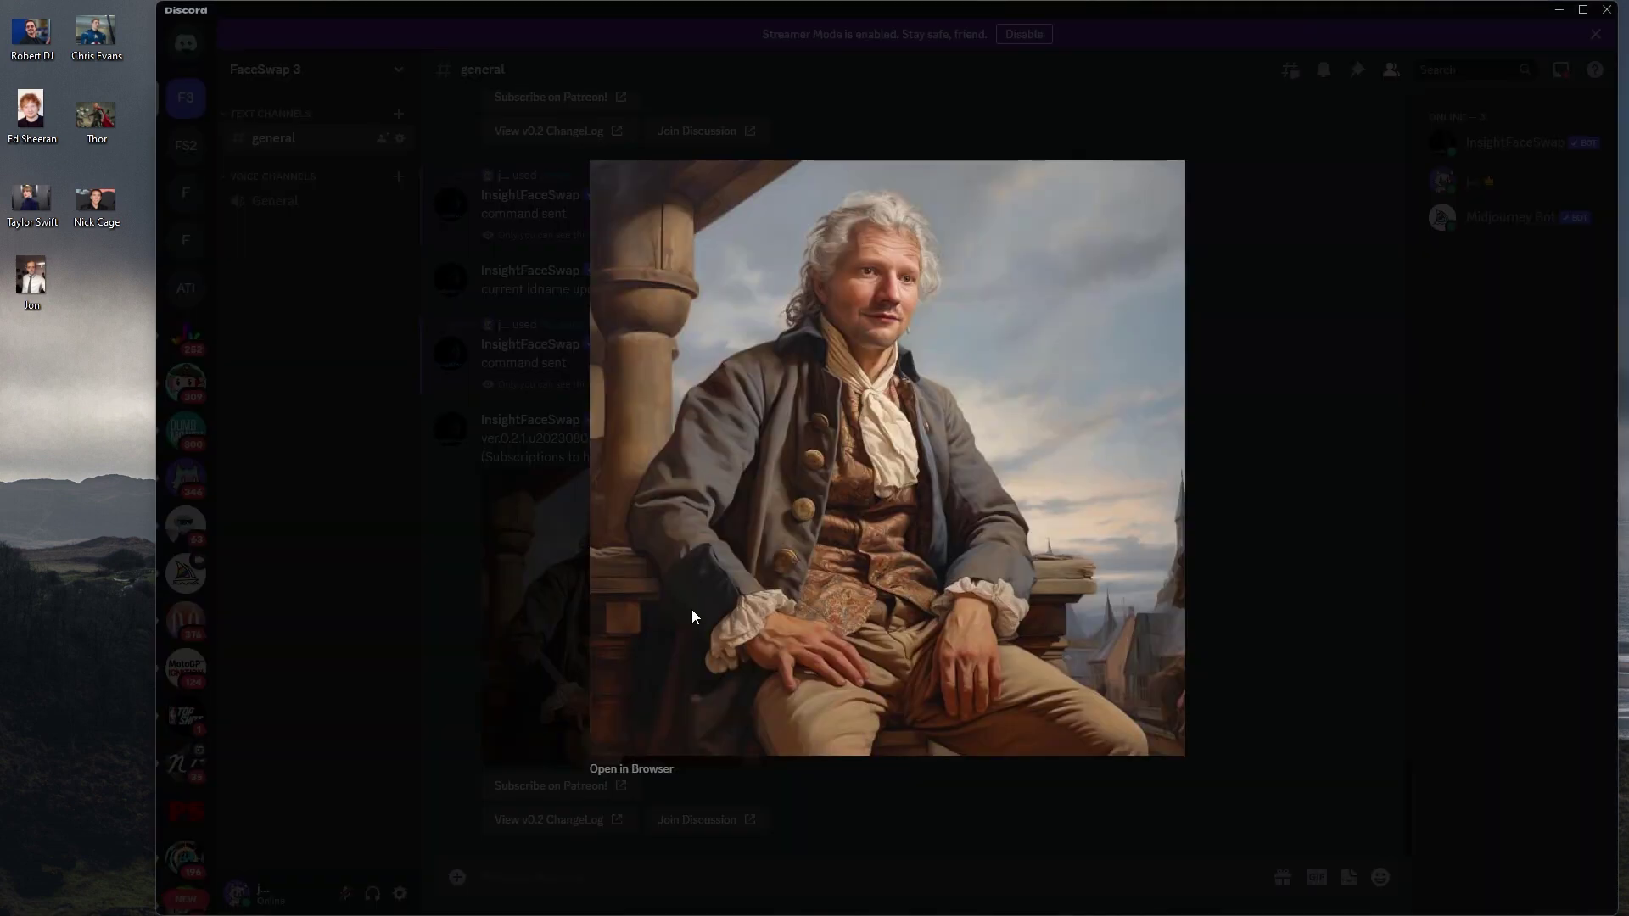
pyautogui.click(1239, 671)
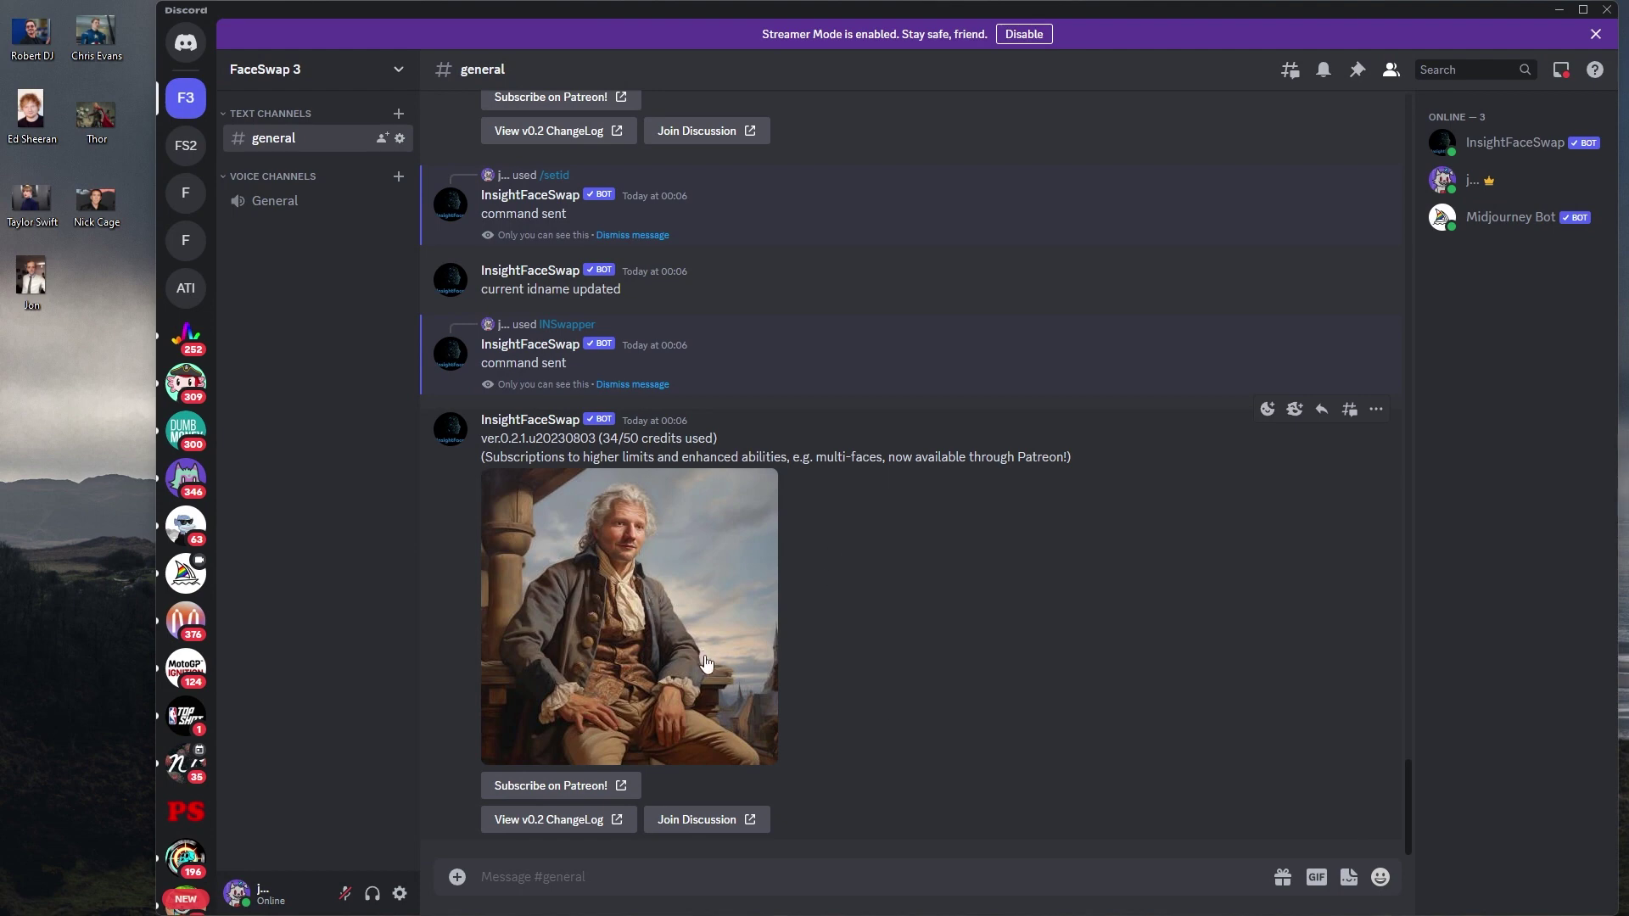
pyautogui.scroll(1, 711, 665)
pyautogui.scroll(-1, 713, 670)
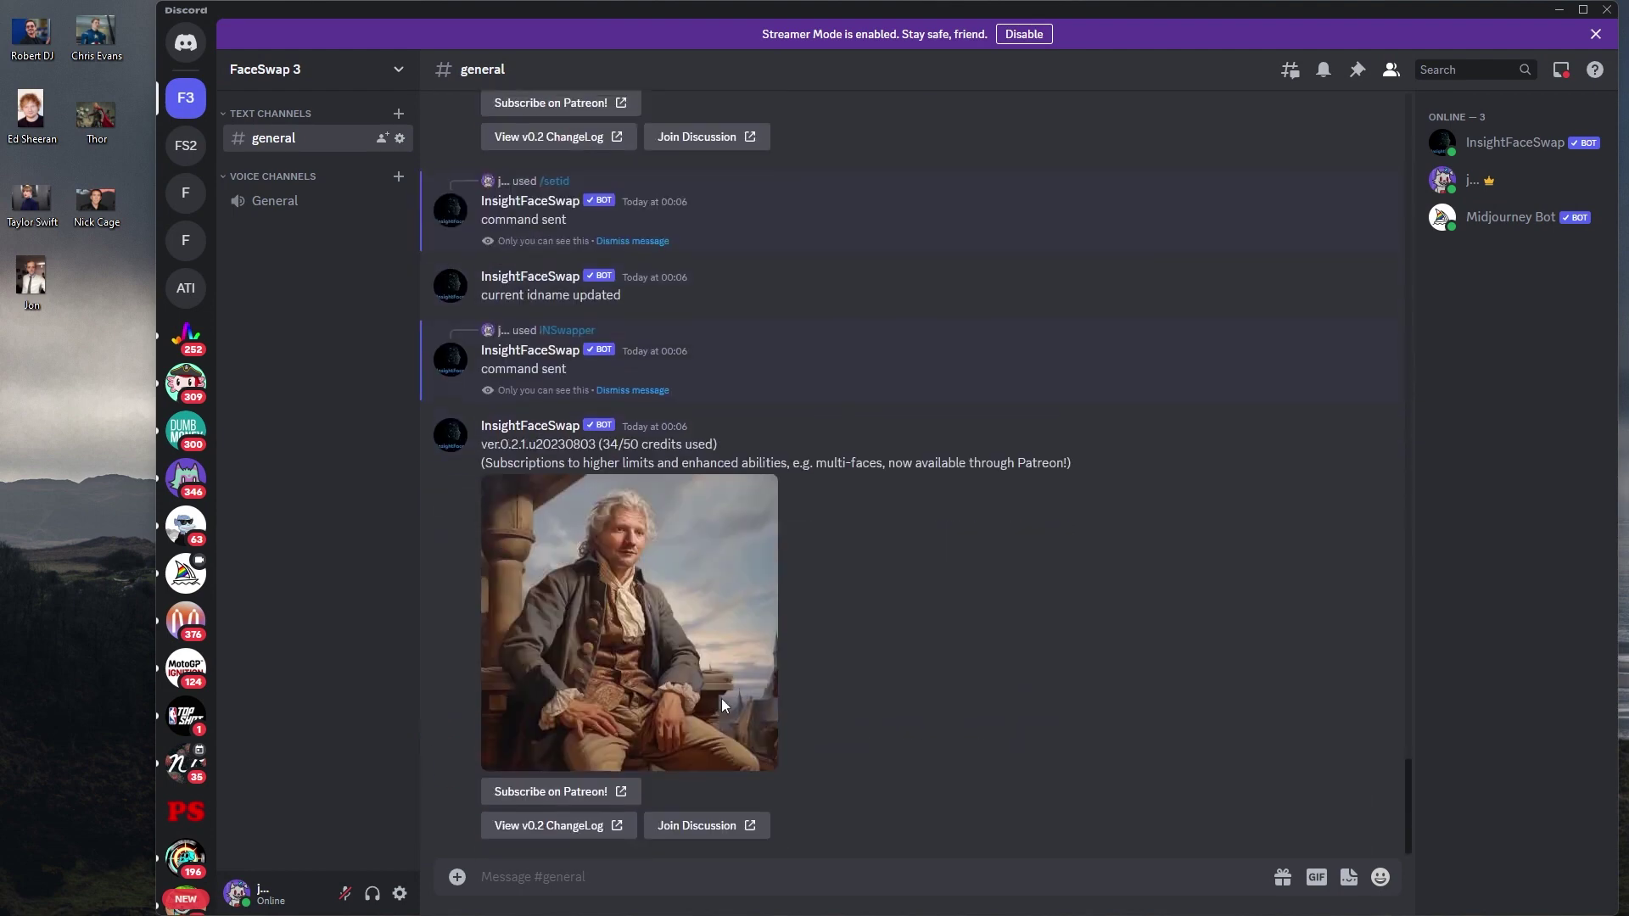